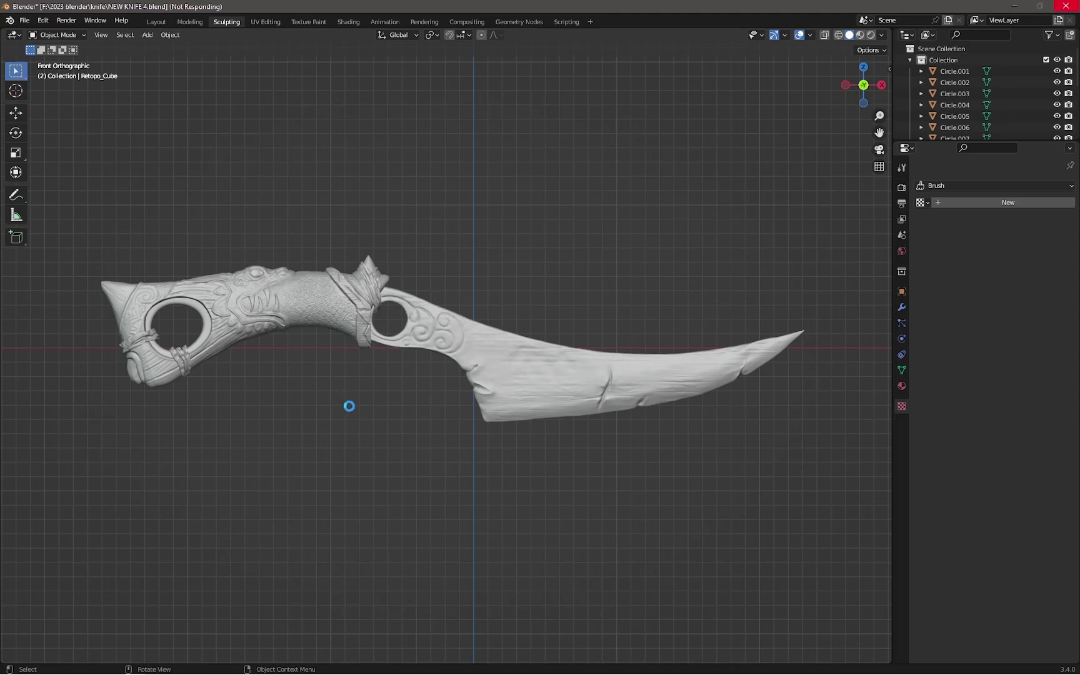
# Orbit and zoom around the finished knife sculpt, viewing the handle end, tilted pommel and side
pyautogui.moveTo(345, 409); pyautogui.dragTo(347, 414, button='middle')
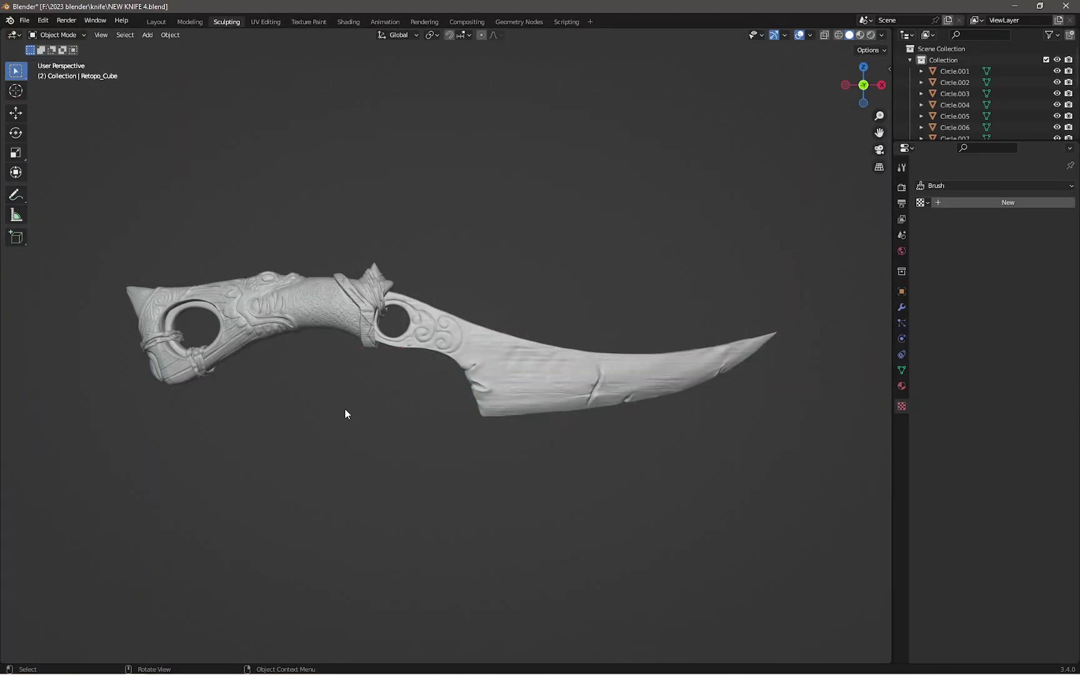
pyautogui.moveTo(296, 388)
pyautogui.mouseDown(button='middle')
pyautogui.moveTo(407, 395)
pyautogui.moveTo(422, 422)
pyautogui.moveTo(400, 446)
pyautogui.moveTo(524, 403)
pyautogui.moveTo(464, 455)
pyautogui.mouseUp(button='middle')
pyautogui.scroll(3, 464, 456)
pyautogui.scroll(1, 607, 477)
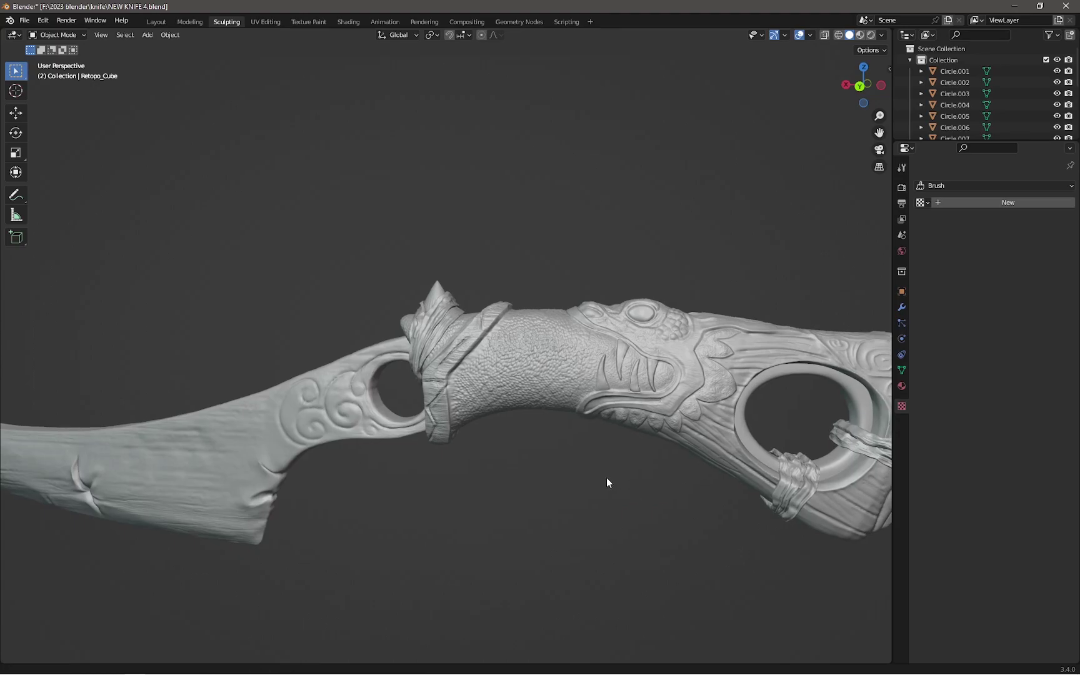
pyautogui.scroll(-2, 607, 477)
pyautogui.moveTo(542, 472)
pyautogui.mouseDown(button='middle')
pyautogui.moveTo(505, 459)
pyautogui.moveTo(484, 470)
pyautogui.moveTo(494, 490)
pyautogui.moveTo(533, 507)
pyautogui.moveTo(593, 508)
pyautogui.moveTo(670, 486)
pyautogui.moveTo(417, 381)
pyautogui.moveTo(431, 494)
pyautogui.moveTo(519, 462)
pyautogui.moveTo(486, 478)
pyautogui.moveTo(507, 408)
pyautogui.moveTo(497, 388)
pyautogui.moveTo(488, 404)
pyautogui.moveTo(390, 443)
pyautogui.moveTo(532, 463)
pyautogui.mouseUp(button='middle')
pyautogui.scroll(3, 436, 384)
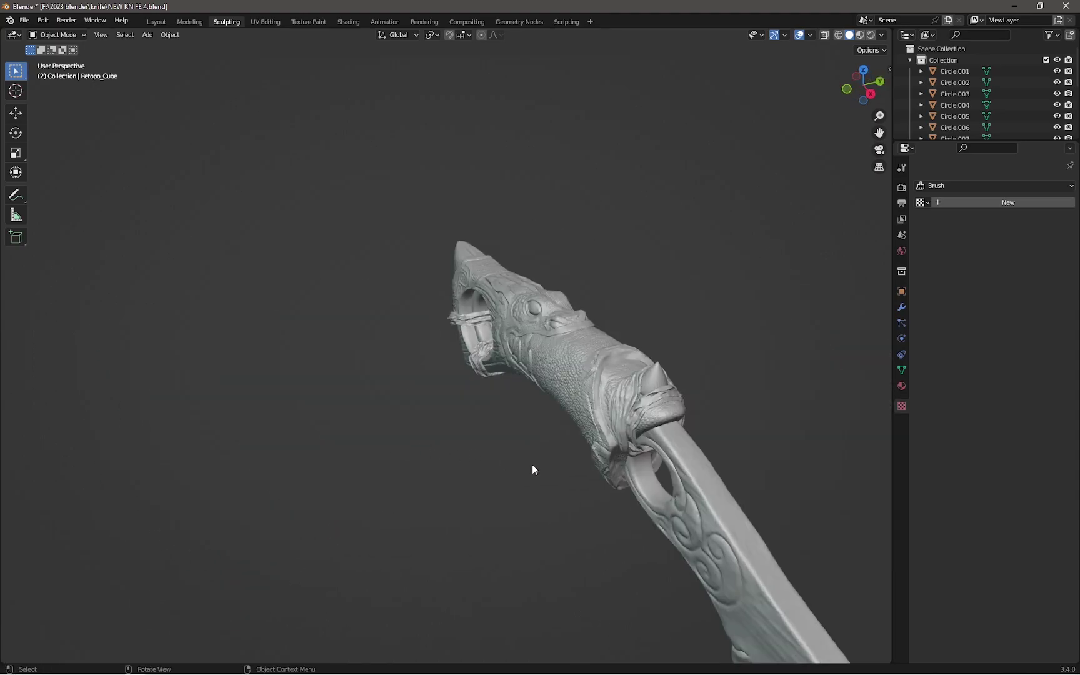
pyautogui.moveTo(628, 481)
pyautogui.mouseDown(button='middle')
pyautogui.moveTo(498, 378)
pyautogui.moveTo(492, 441)
pyautogui.moveTo(549, 410)
pyautogui.moveTo(641, 451)
pyautogui.moveTo(354, 478)
pyautogui.moveTo(304, 468)
pyautogui.moveTo(224, 475)
pyautogui.moveTo(540, 450)
pyautogui.moveTo(458, 461)
pyautogui.mouseUp(button='middle')
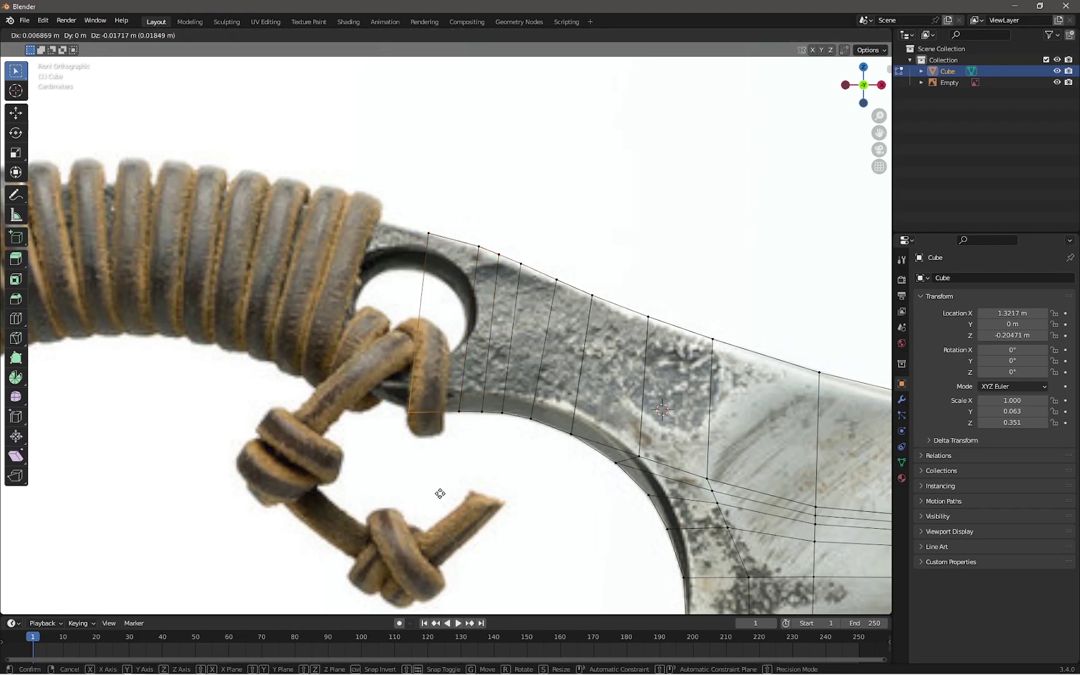
# Extrude a new edge from the blade toward the handle and add a loop cut beside it
pyautogui.press('e')
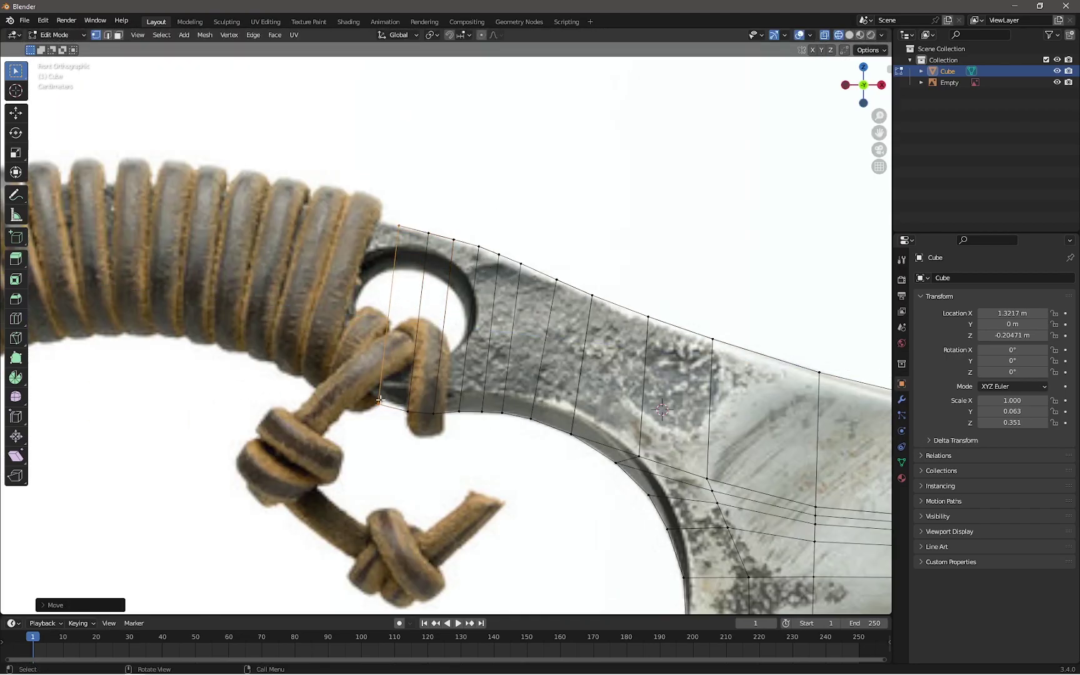
pyautogui.hotkey('ctrl', 'r')
pyautogui.click(380, 400)
pyautogui.scroll(4, 379, 400)
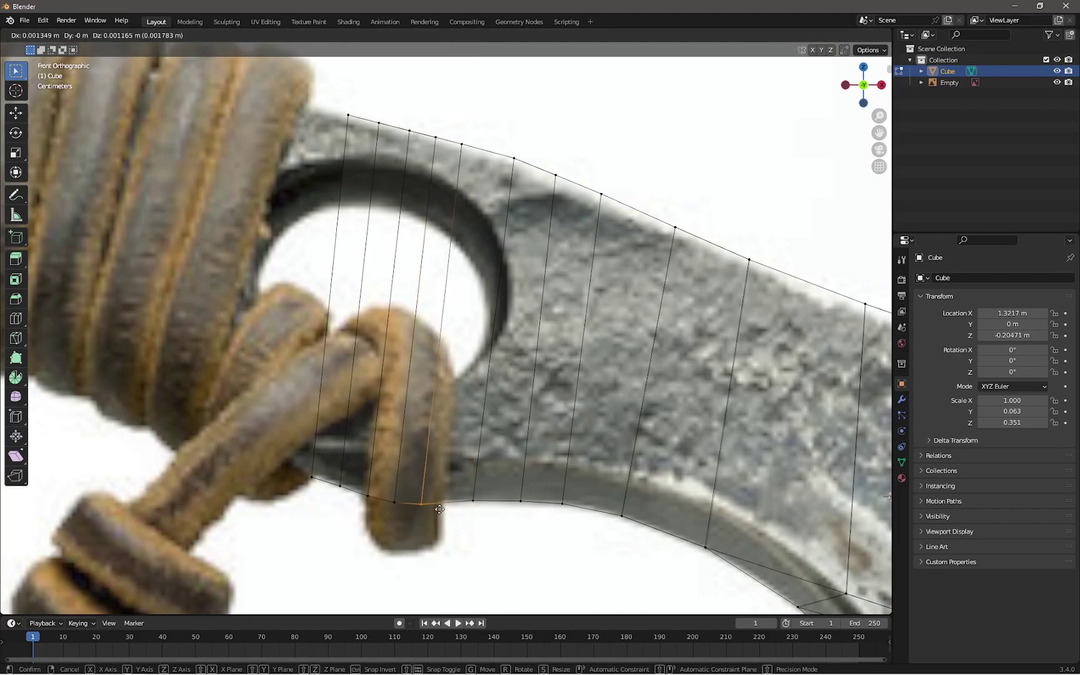
pyautogui.click(439, 510)
pyautogui.scroll(-5, 440, 509)
pyautogui.scroll(2, 638, 343)
pyautogui.scroll(1, 639, 343)
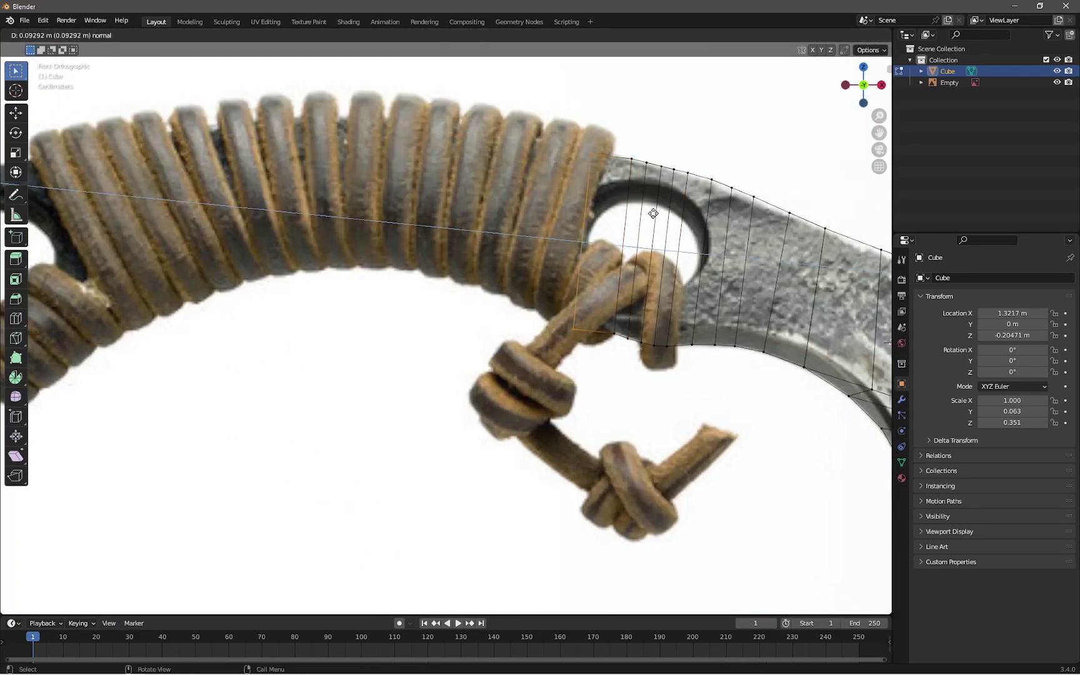
pyautogui.scroll(-1, 571, 309)
# Extrude the blockout along the wrapped handle and add loop cuts across the handle section
pyautogui.press('e')
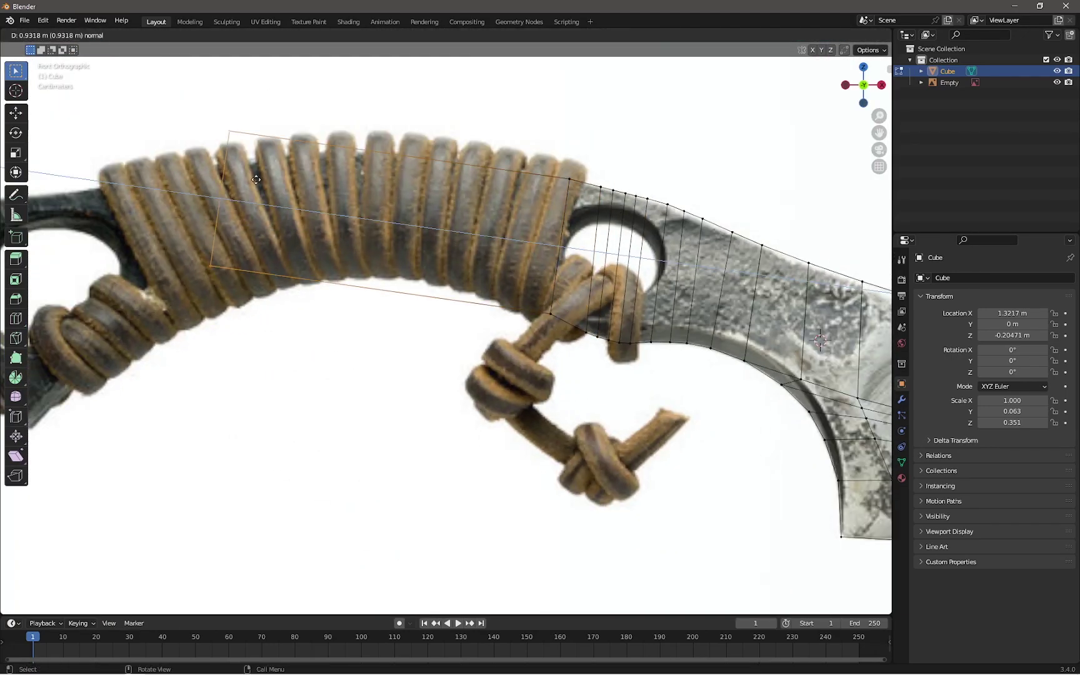
pyautogui.click(209, 177)
pyautogui.hotkey('ctrl', 'r')
pyautogui.scroll(3, 350, 250)
pyautogui.click(350, 250)
pyautogui.scroll(-1, 369, 179)
# Move the handle vertices so the mesh follows the wrapped cord in the reference
pyautogui.press('g')
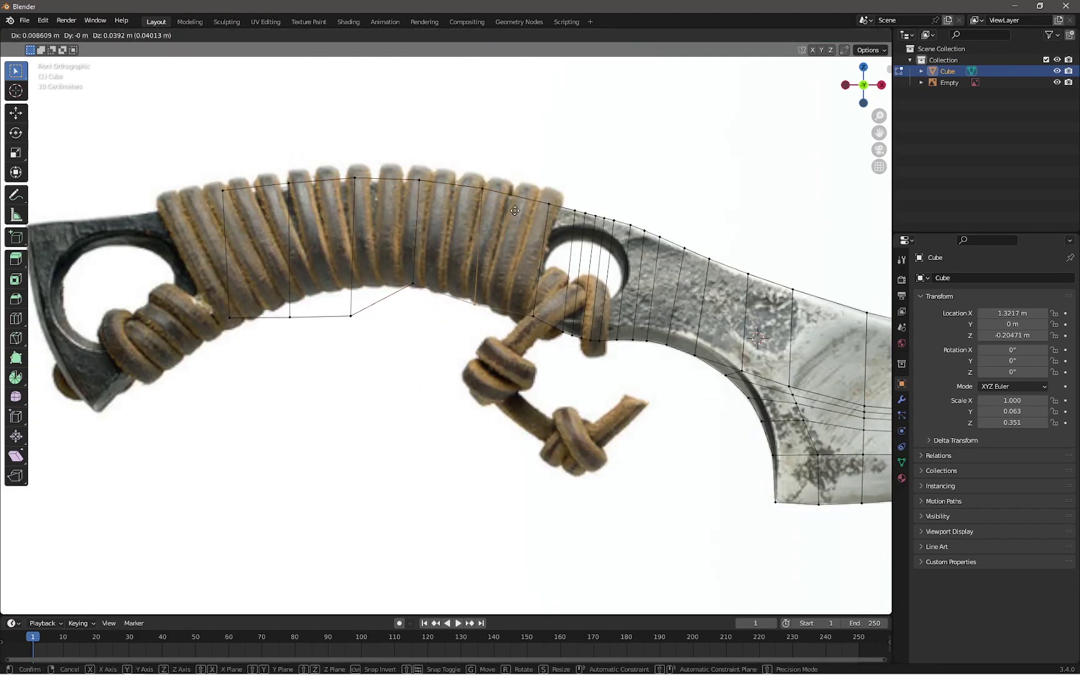
pyautogui.scroll(2, 400, 383)
pyautogui.press('g')
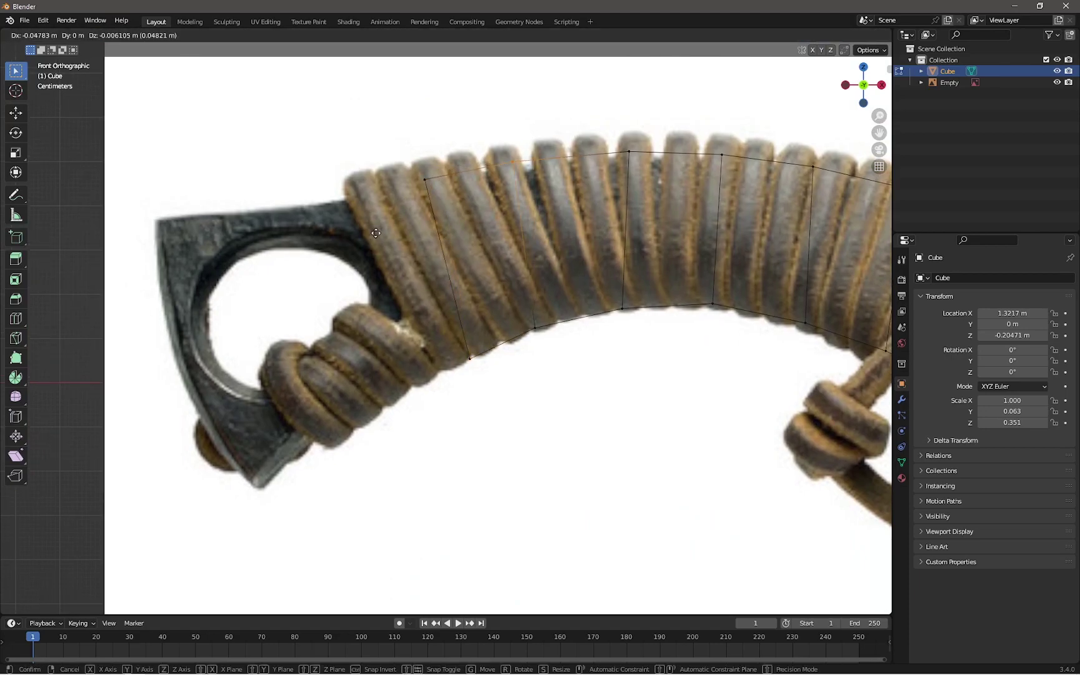
pyautogui.click(375, 232)
pyautogui.scroll(-1, 430, 192)
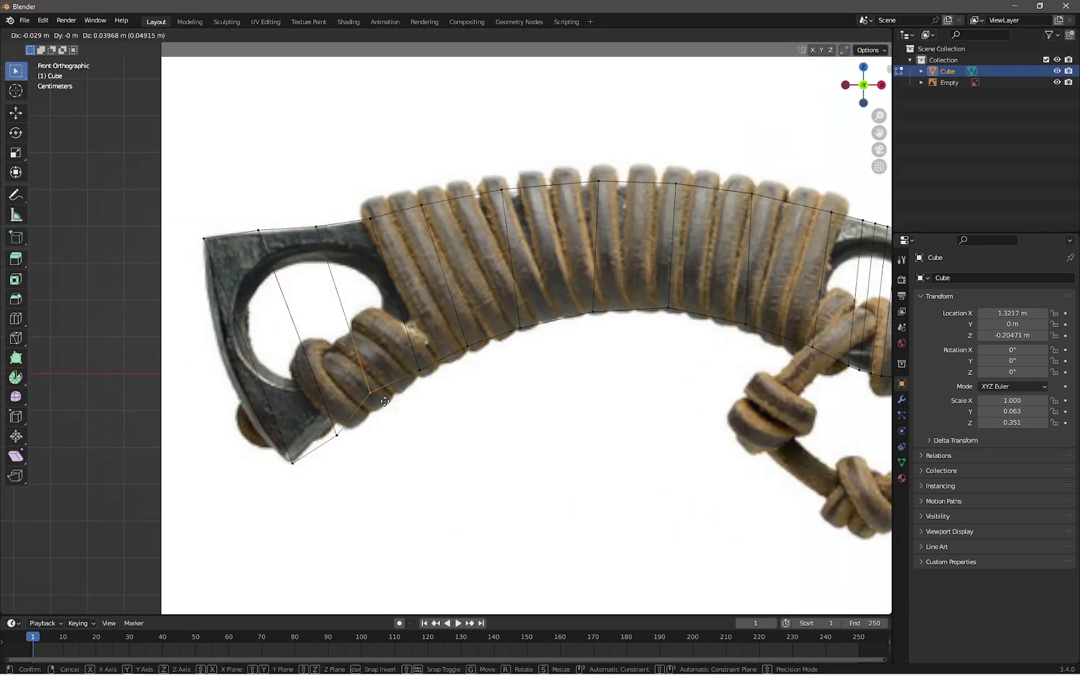
pyautogui.scroll(3, 270, 258)
# Reposition the pommel-end and guard vertices to match the reference outline
pyautogui.click(340, 240)
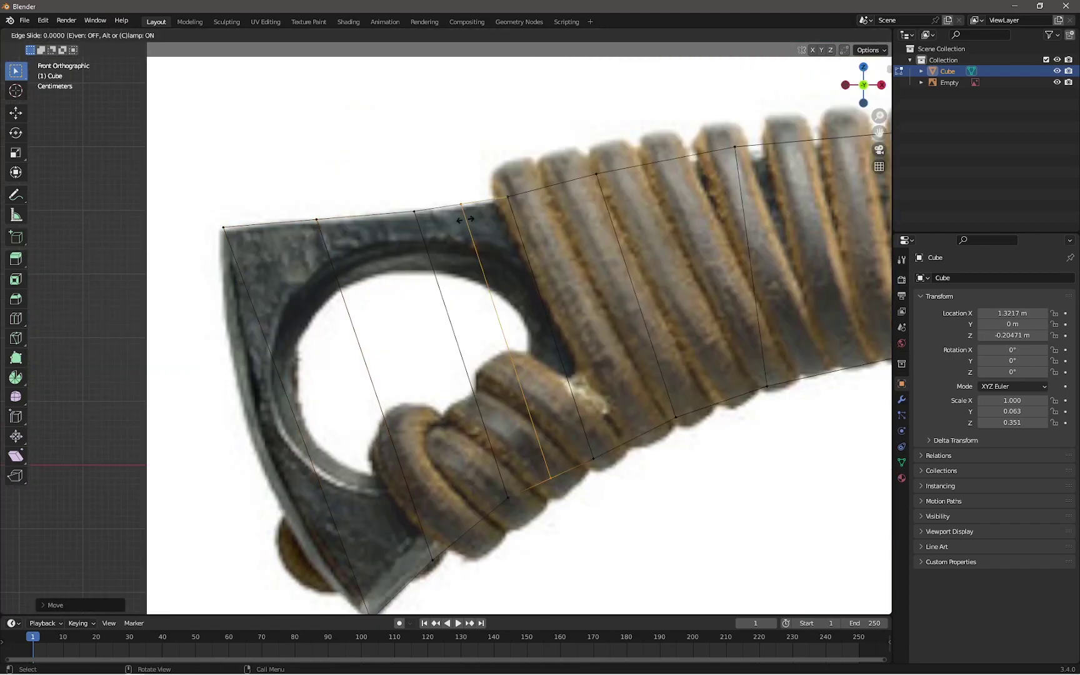
pyautogui.rightClick(465, 219)
pyautogui.scroll(-3, 465, 219)
pyautogui.scroll(3, 513, 265)
pyautogui.press('g')
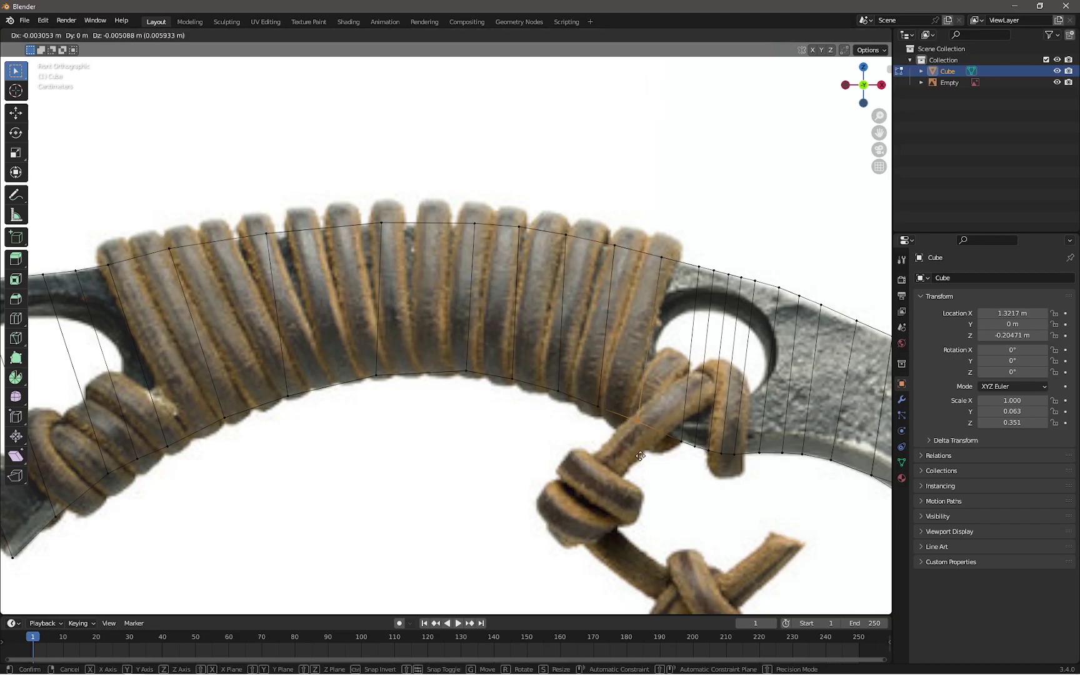
pyautogui.click(640, 456)
pyautogui.scroll(1, 683, 427)
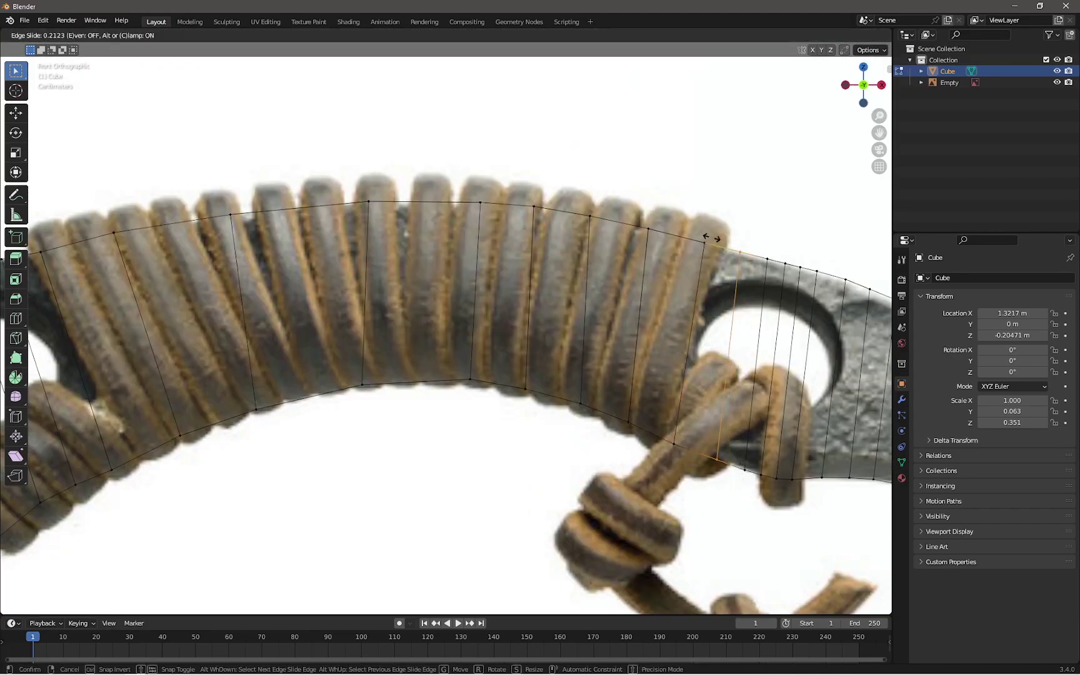
pyautogui.click(780, 418)
pyautogui.scroll(2, 688, 436)
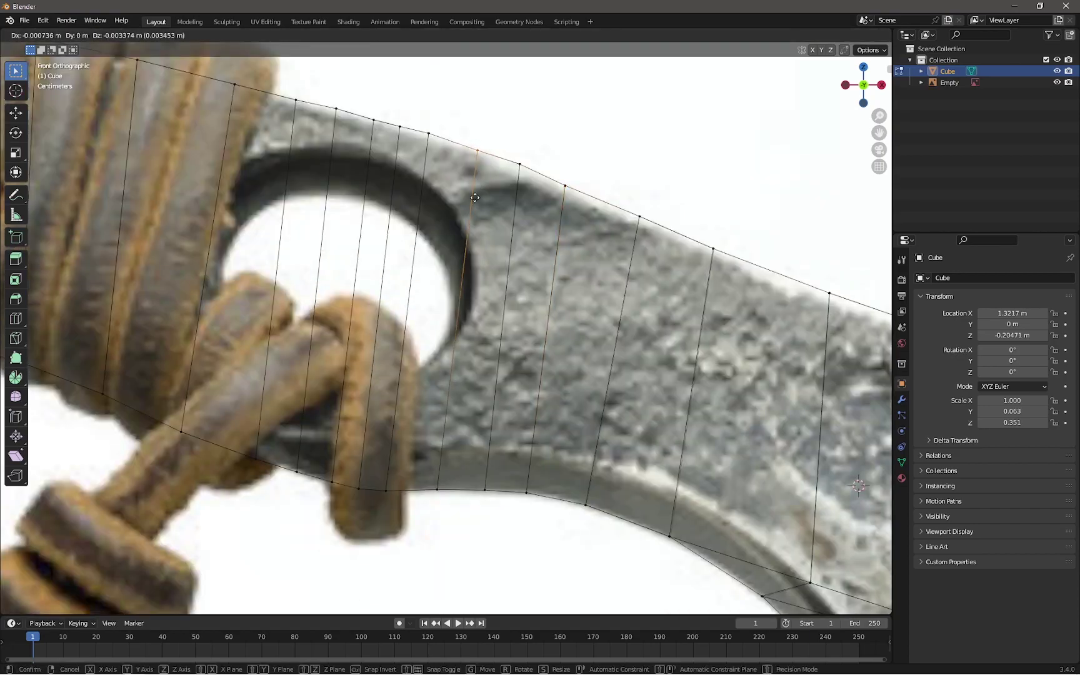
pyautogui.scroll(-1, 437, 199)
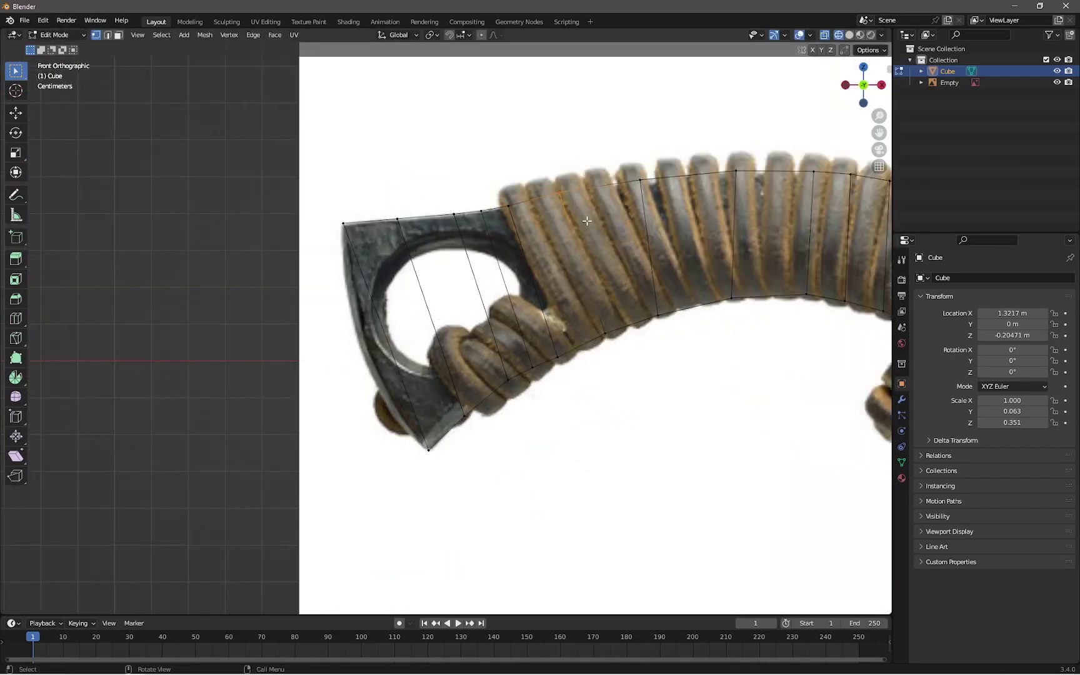
pyautogui.scroll(2, 387, 374)
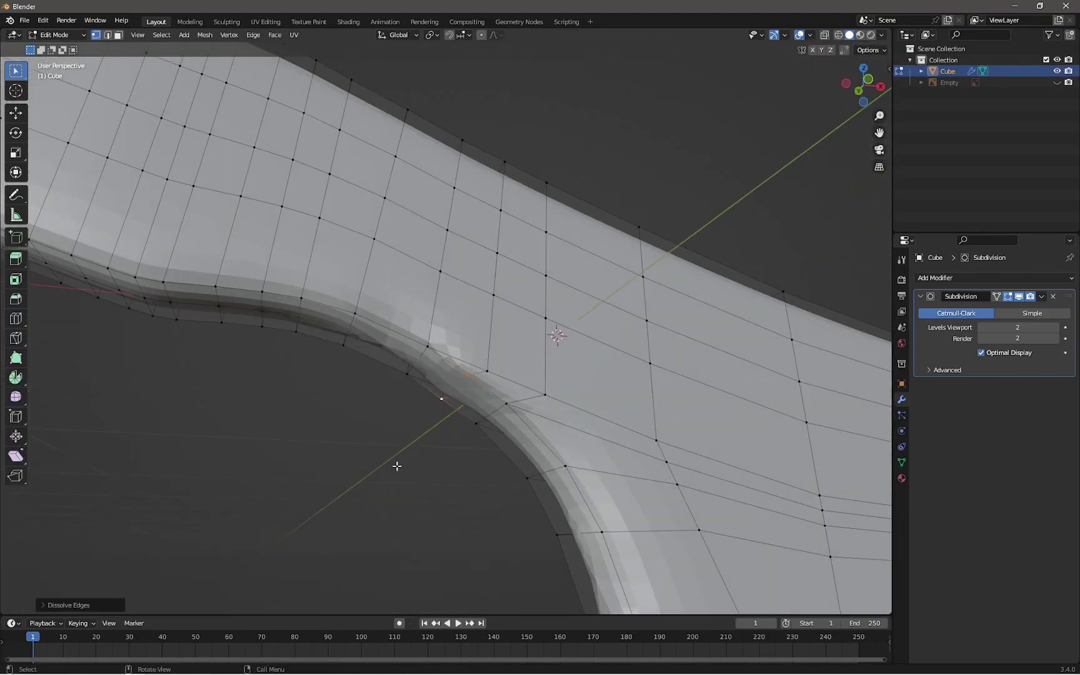
# Orbit around the smoothed blockout, then leave Edit Mode to view the whole knife from the front
pyautogui.moveTo(397, 466)
pyautogui.mouseDown(button='middle')
pyautogui.moveTo(485, 413)
pyautogui.moveTo(363, 332)
pyautogui.moveTo(376, 278)
pyautogui.mouseUp(button='middle')
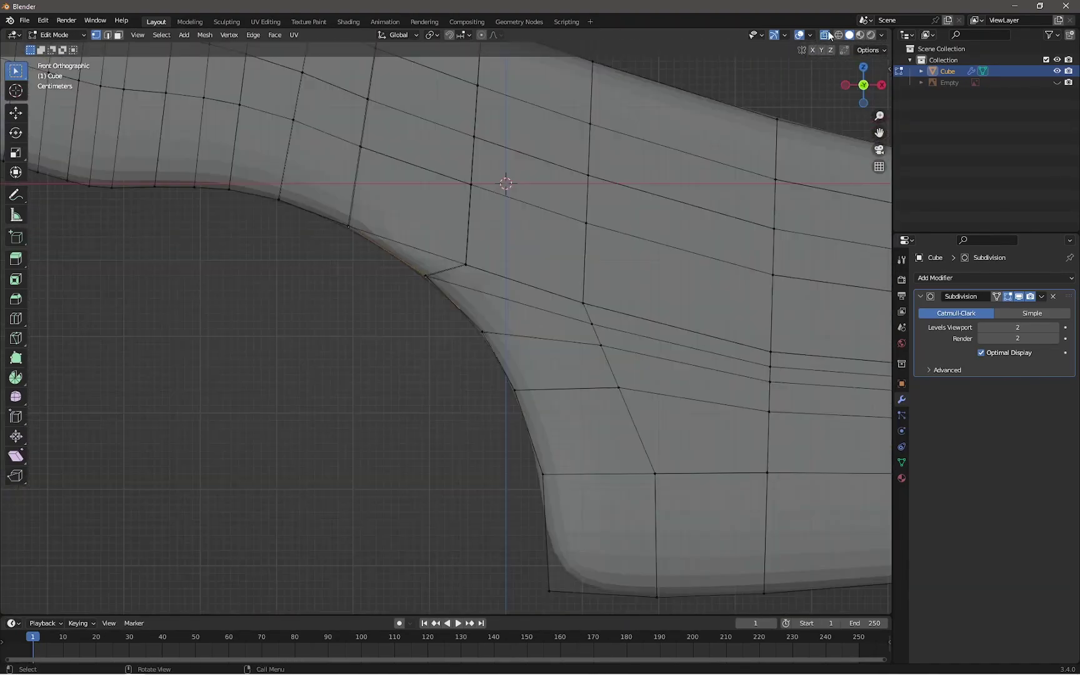
pyautogui.press('Tab')
pyautogui.scroll(-5, 376, 278)
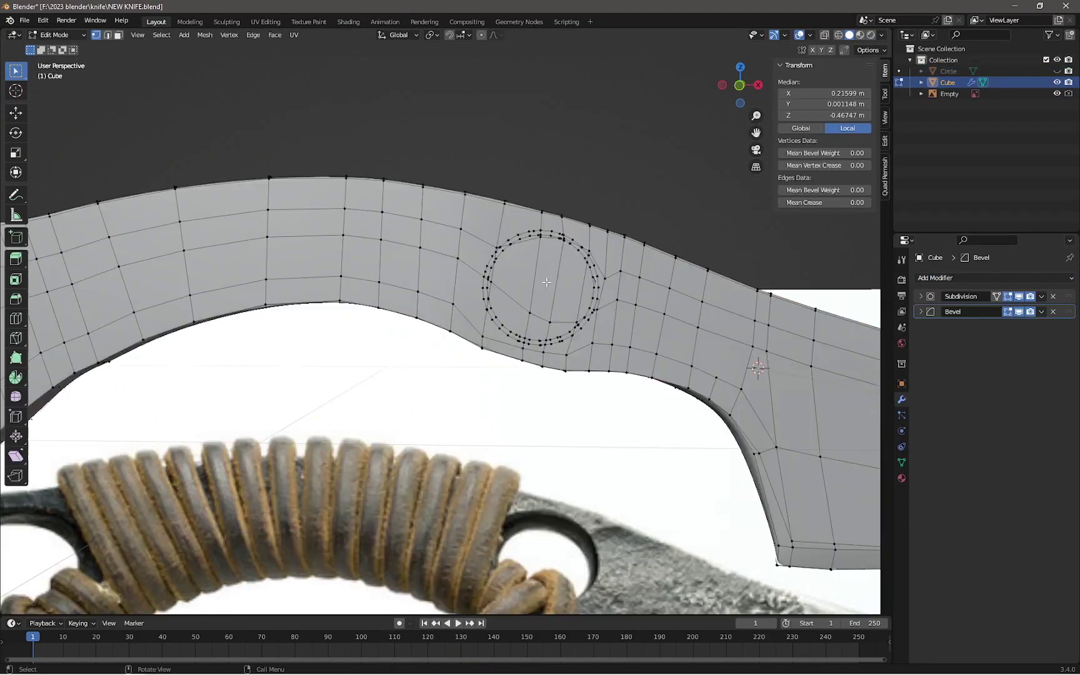
# Switch to face selection and orbit to inspect the hole through the handle before bevelling its edges
pyautogui.press('3')
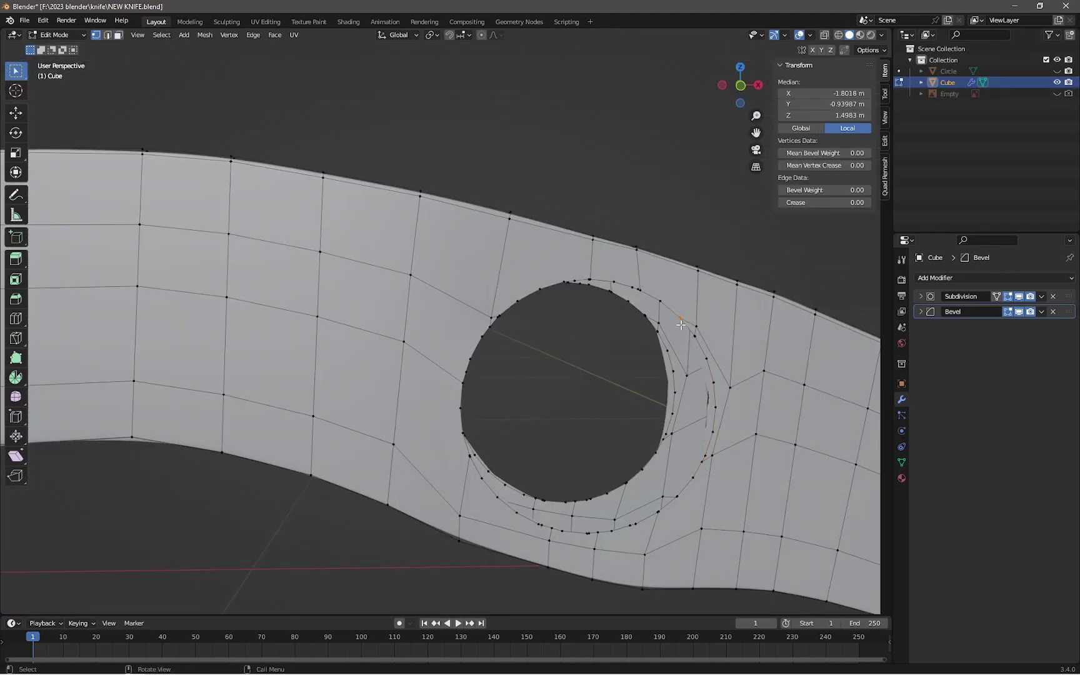
pyautogui.moveTo(653, 385); pyautogui.dragTo(574, 401, button='middle')
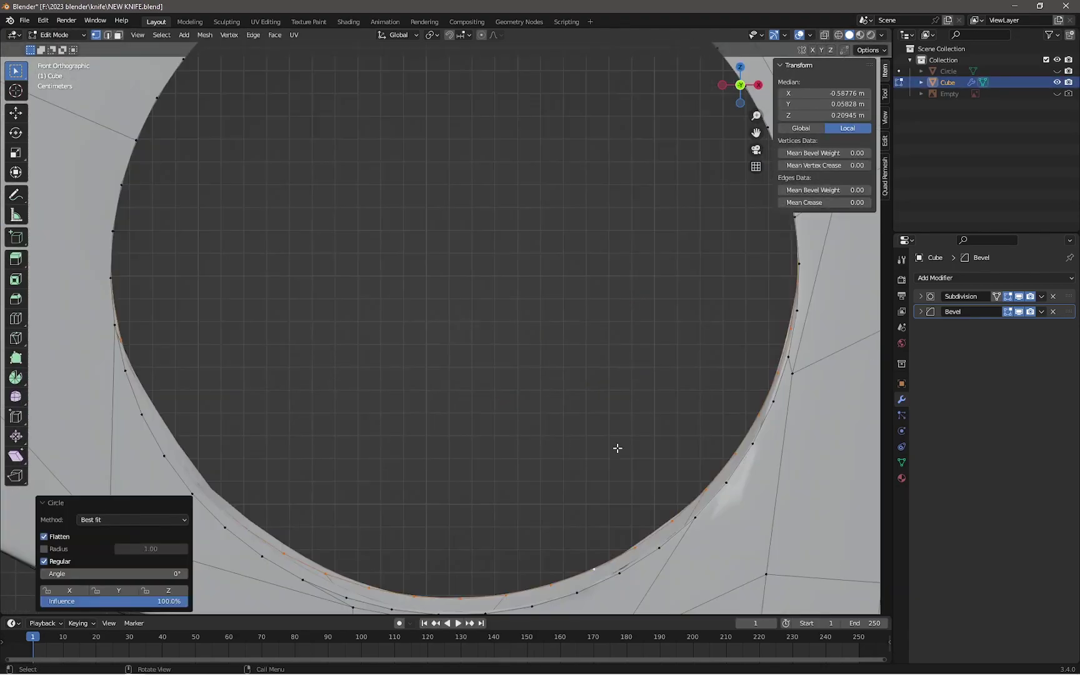
pyautogui.scroll(-8, 618, 449)
pyautogui.moveTo(618, 448); pyautogui.dragTo(542, 507, button='middle')
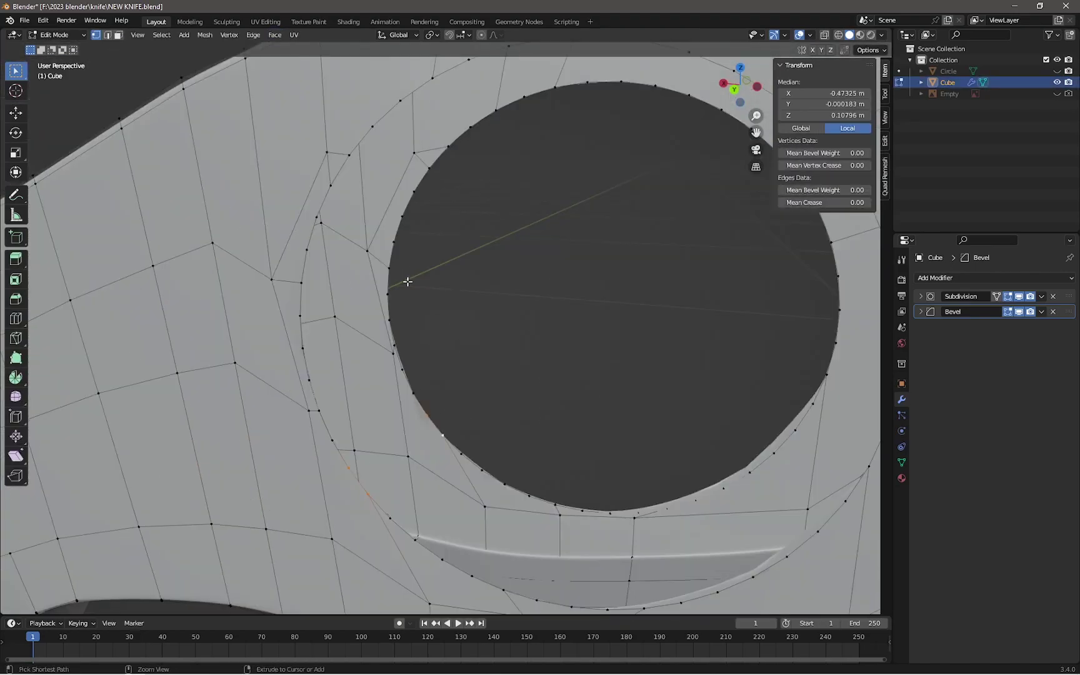
pyautogui.click(253, 34)
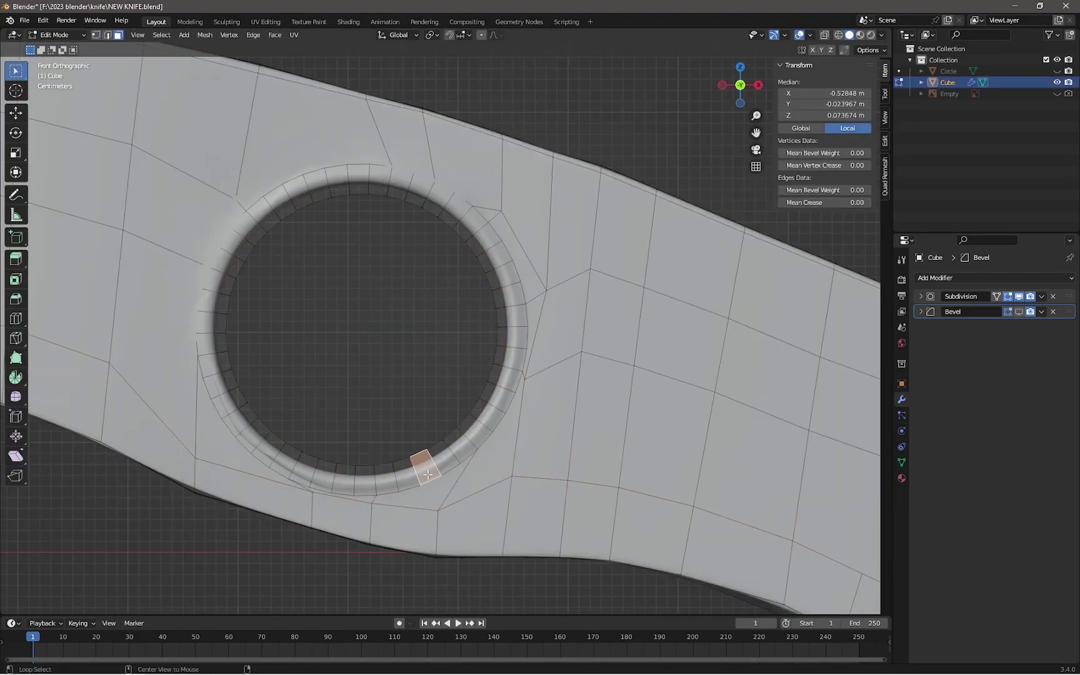
# Select the stray vertices on the hole's rim and merge them at center
pyautogui.keyDown('alt'); pyautogui.click(427, 474); pyautogui.keyUp('alt')
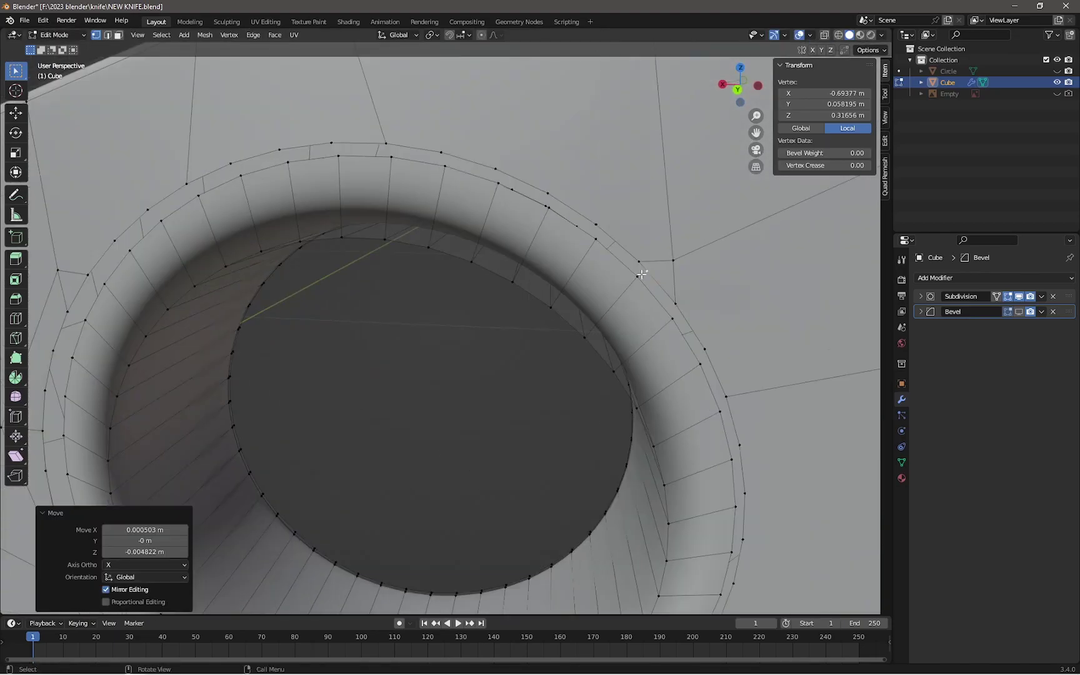
pyautogui.keyDown('alt'); pyautogui.click(642, 274); pyautogui.keyUp('alt')
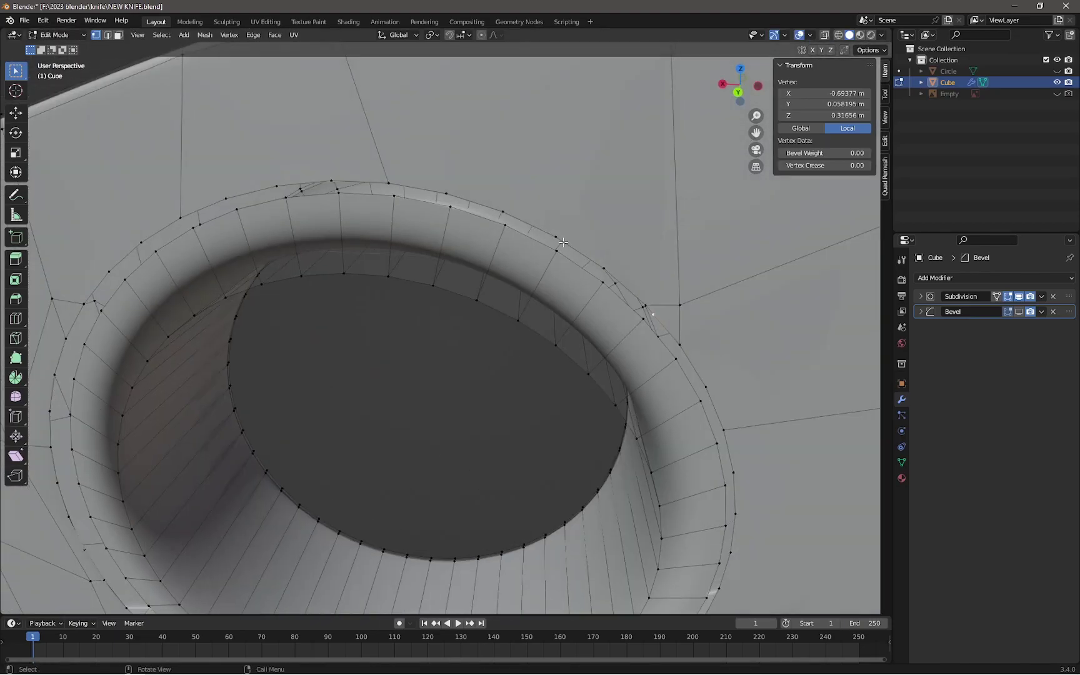
pyautogui.moveTo(642, 273); pyautogui.dragTo(472, 217, button='middle')
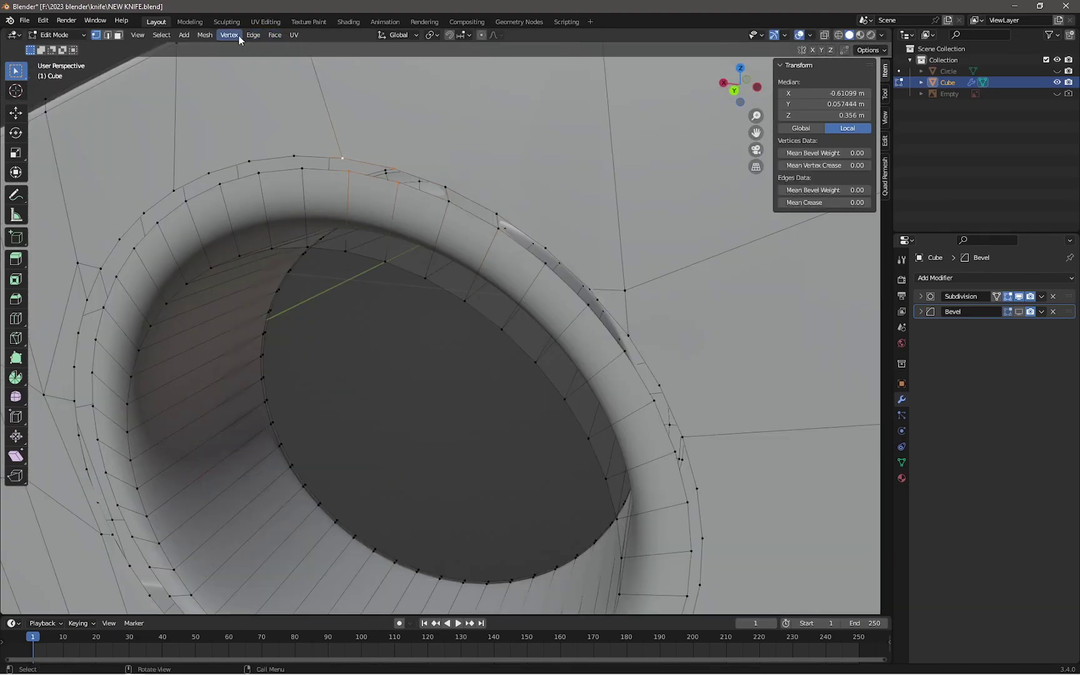
pyautogui.click(240, 35)
pyautogui.click(300, 70)
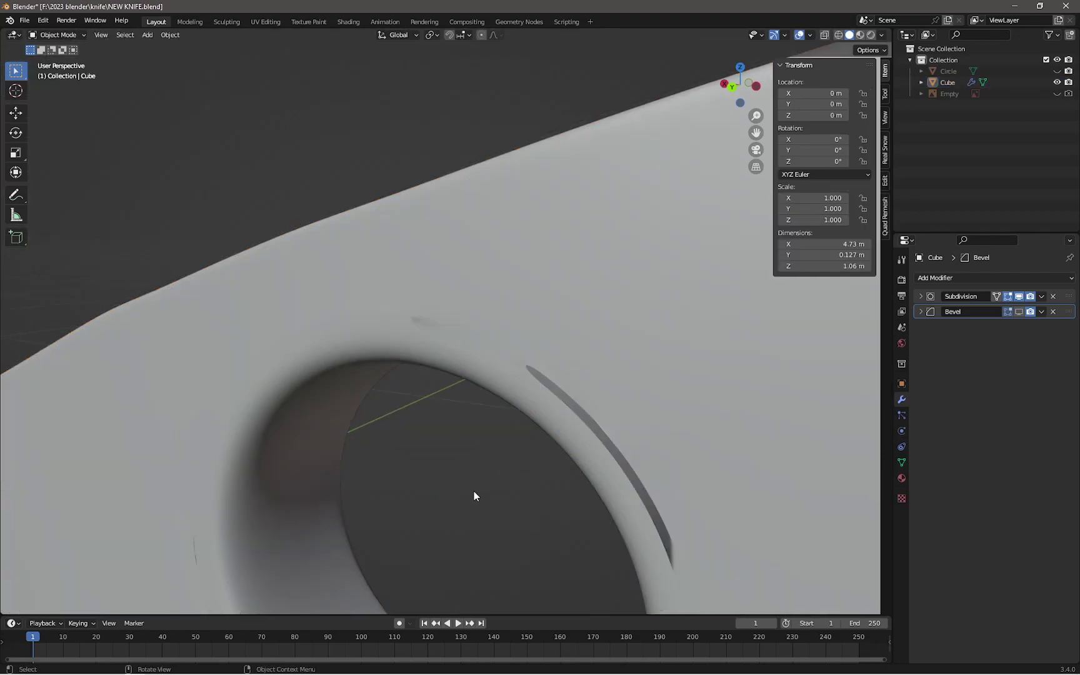
pyautogui.press('m')
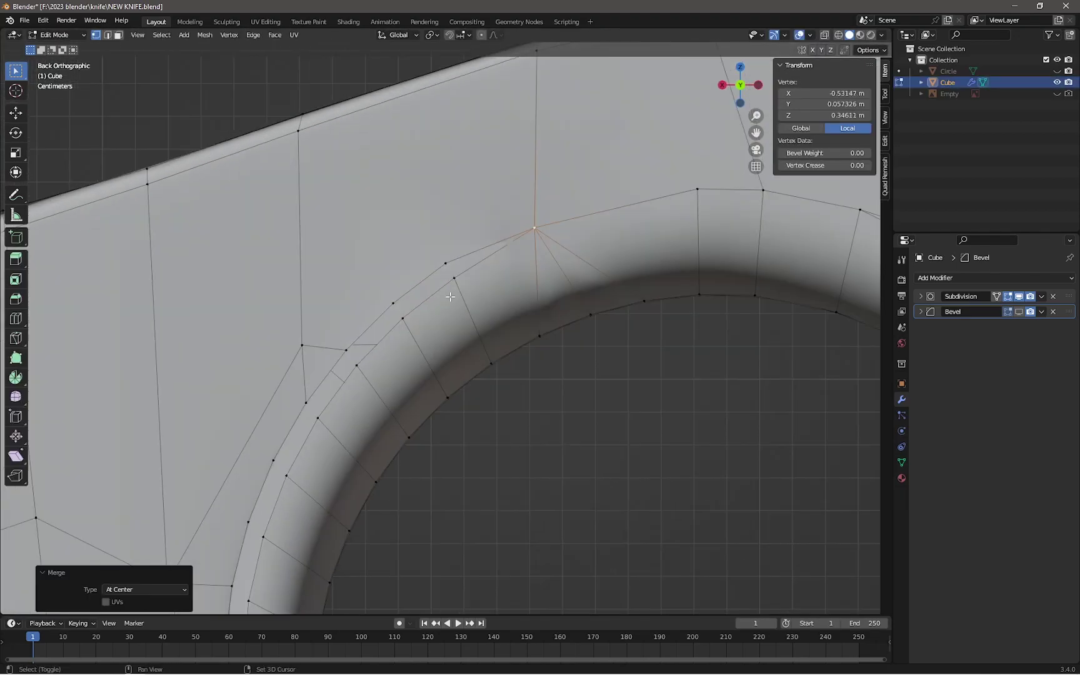
pyautogui.press('m')
pyautogui.click(323, 441)
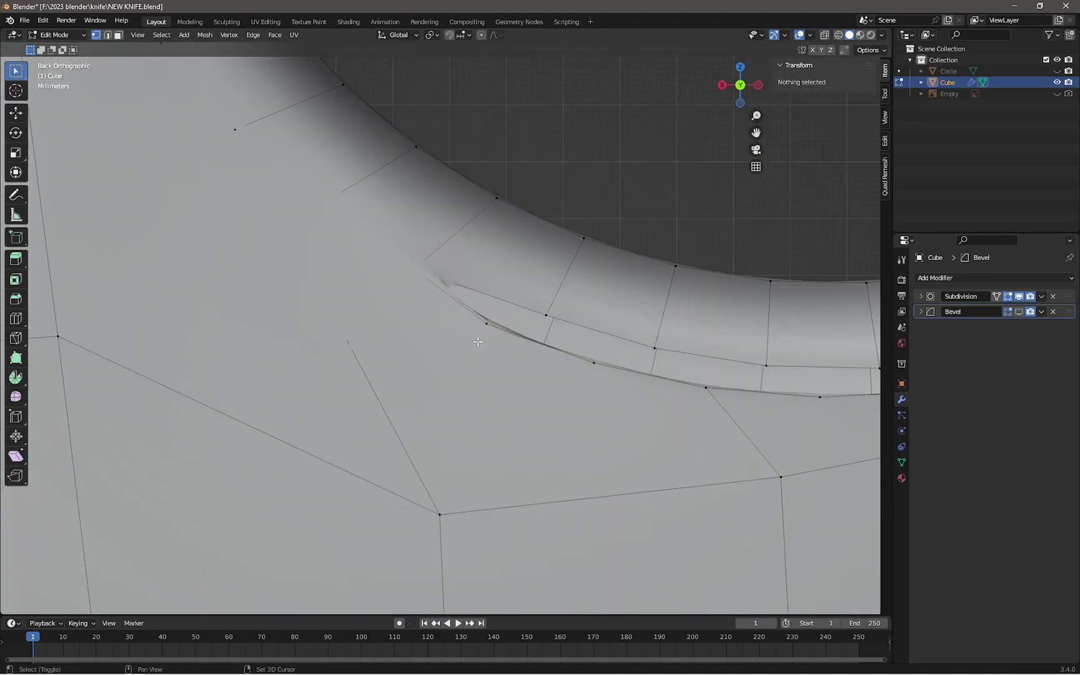
# Merge the next stray vertex pairs around the ring rim at center
pyautogui.press('m')
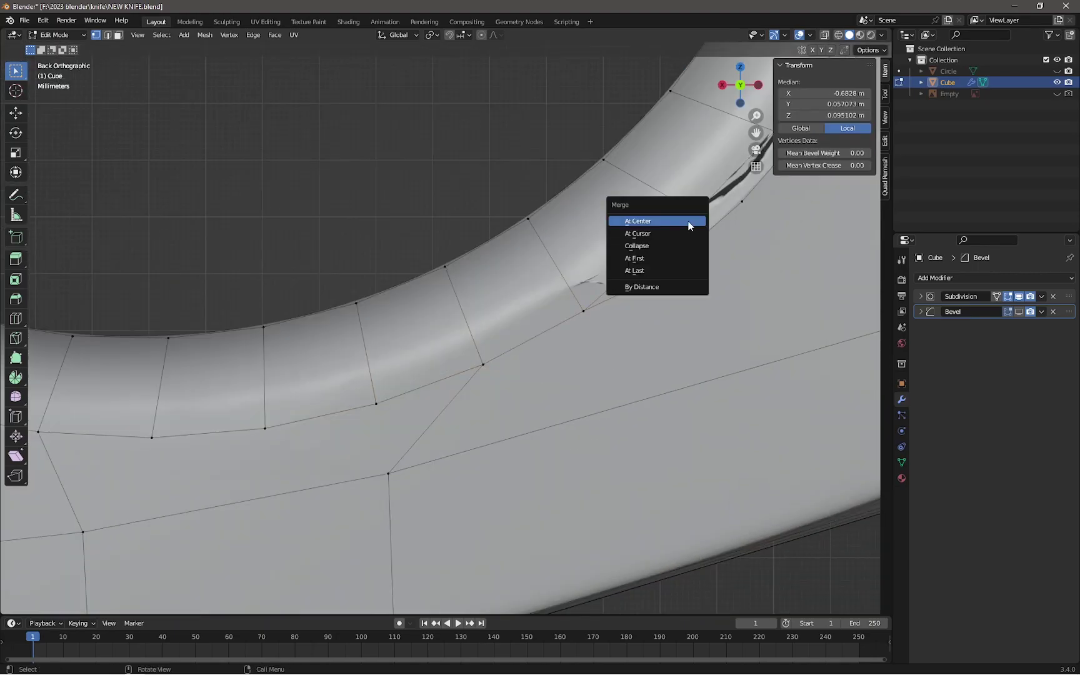
pyautogui.click(691, 223)
pyautogui.moveTo(736, 232)
pyautogui.mouseDown(button='middle')
pyautogui.moveTo(333, 393)
pyautogui.moveTo(407, 325)
pyautogui.moveTo(368, 366)
pyautogui.mouseUp(button='middle')
pyautogui.keyDown('shift'); pyautogui.click(408, 325); pyautogui.keyUp('shift')
pyautogui.moveTo(505, 186); pyautogui.dragTo(450, 279, button='middle')
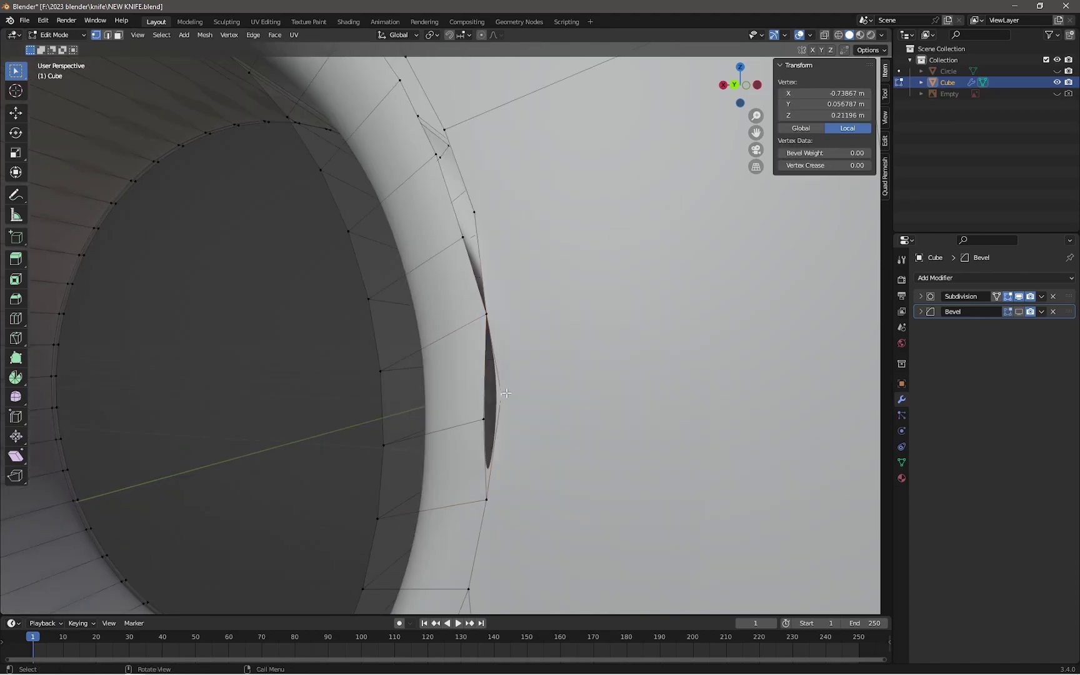
pyautogui.press('m')
pyautogui.click(450, 279)
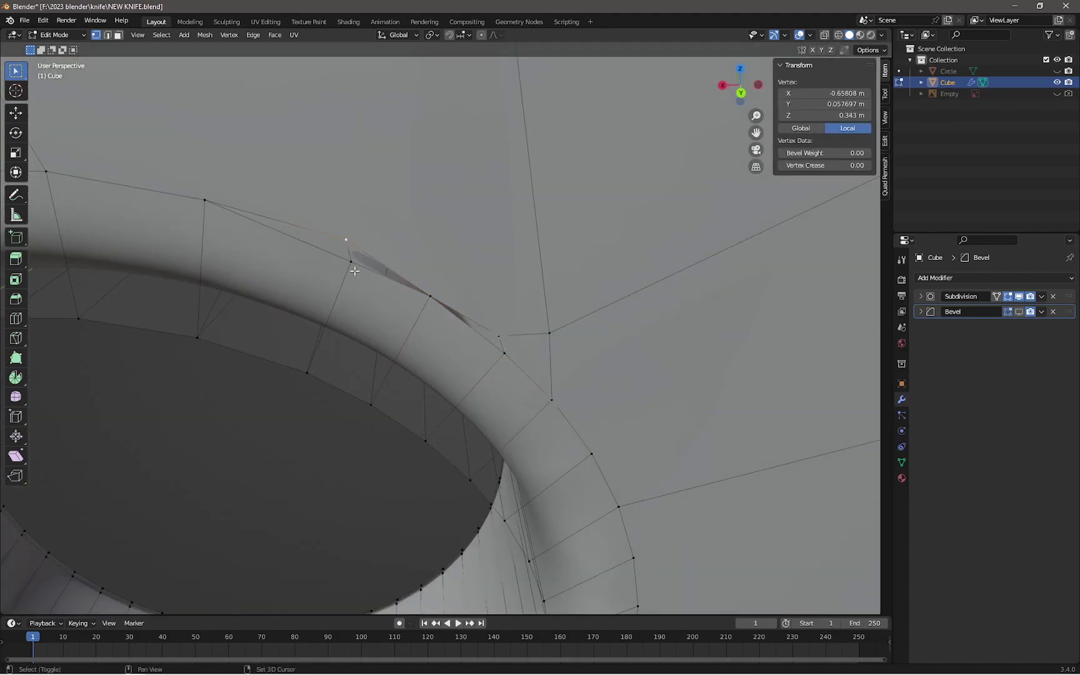
# Undo the last loop scaling and move the selected rim loop along Y to set its depth
pyautogui.scroll(-6, 466, 323)
pyautogui.scroll(5, 387, 172)
pyautogui.scroll(1, 384, 172)
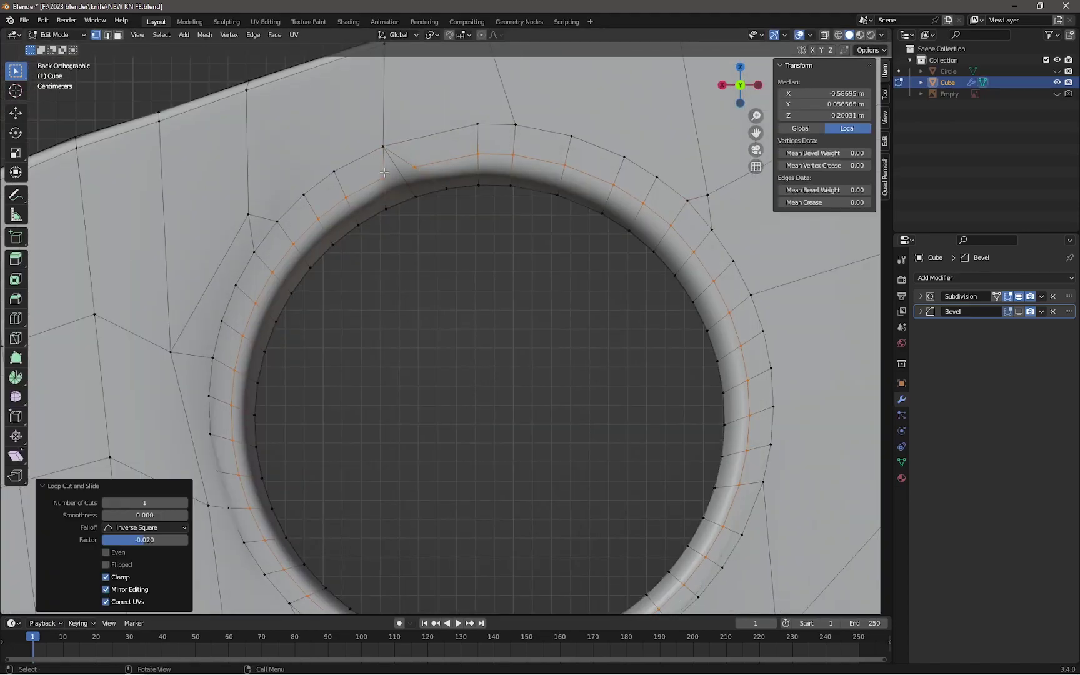
pyautogui.click(384, 173)
pyautogui.scroll(-2, 637, 312)
pyautogui.hotkey('ctrl', 'z')
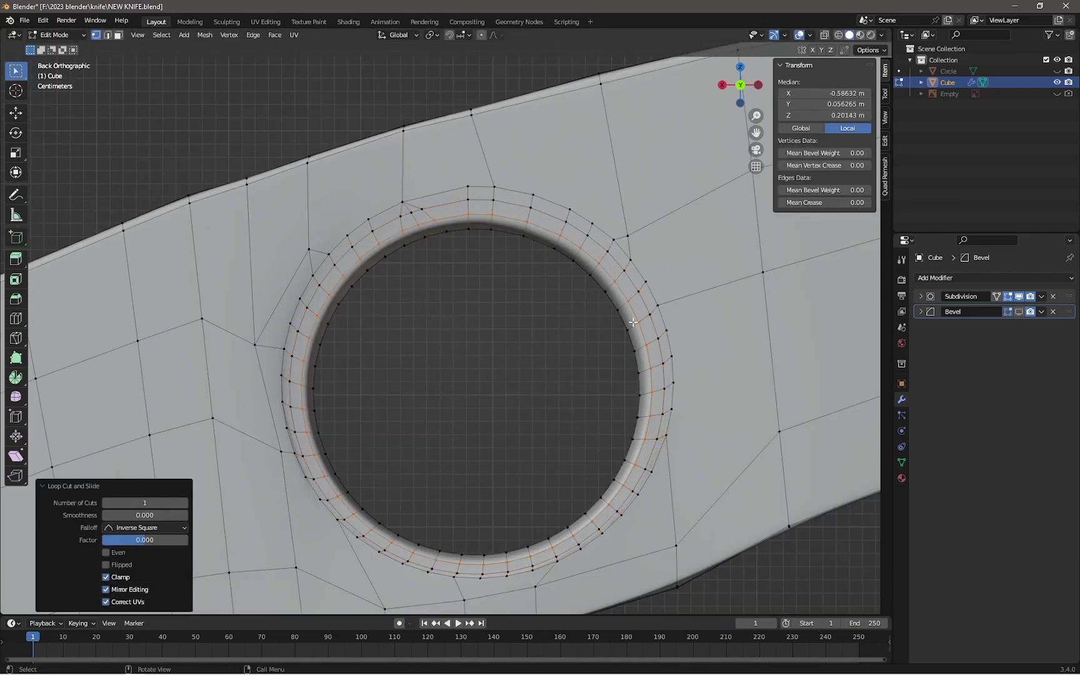
pyautogui.moveTo(633, 322)
pyautogui.mouseDown(button='middle')
pyautogui.moveTo(512, 373)
pyautogui.moveTo(296, 337)
pyautogui.moveTo(299, 412)
pyautogui.mouseUp(button='middle')
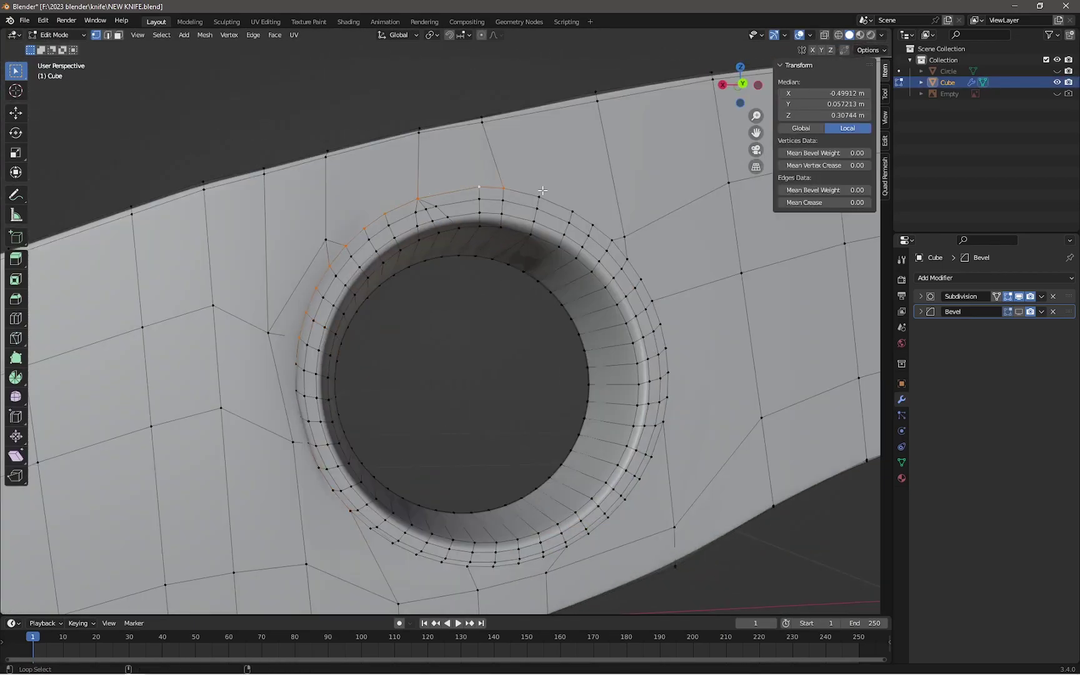
pyautogui.moveTo(458, 563); pyautogui.dragTo(482, 398, button='middle')
pyautogui.press('g')
pyautogui.press('y')
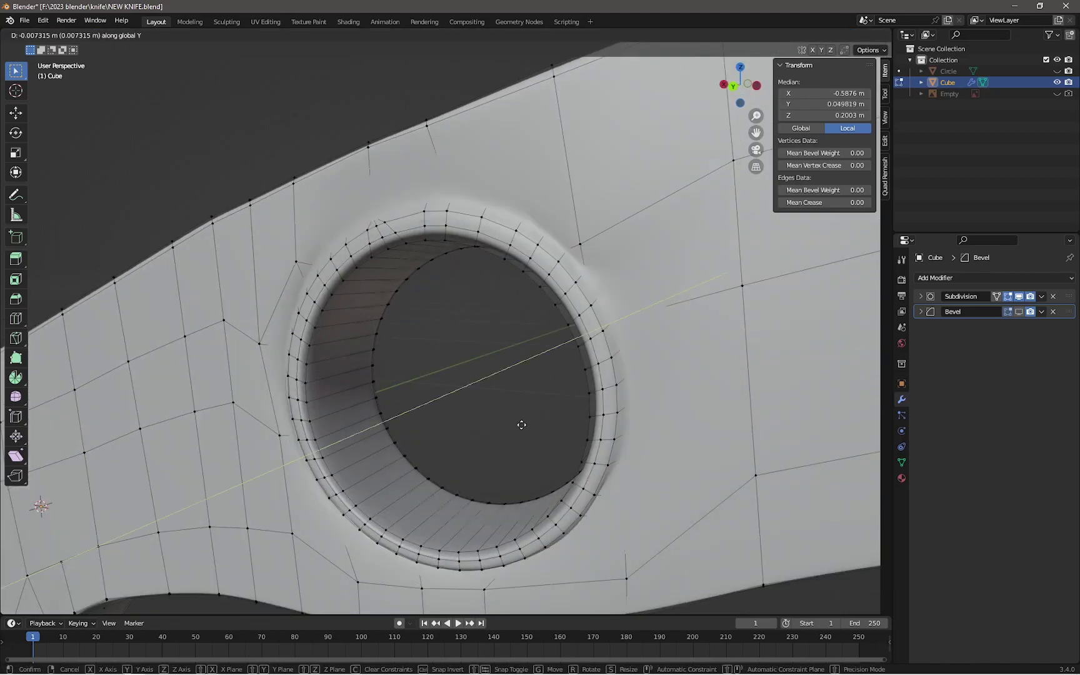
pyautogui.click(518, 425)
# Scale the rim loop around the hole in the straight back view
pyautogui.press('ctrl+KP_1')
pyautogui.scroll(8, 507, 364)
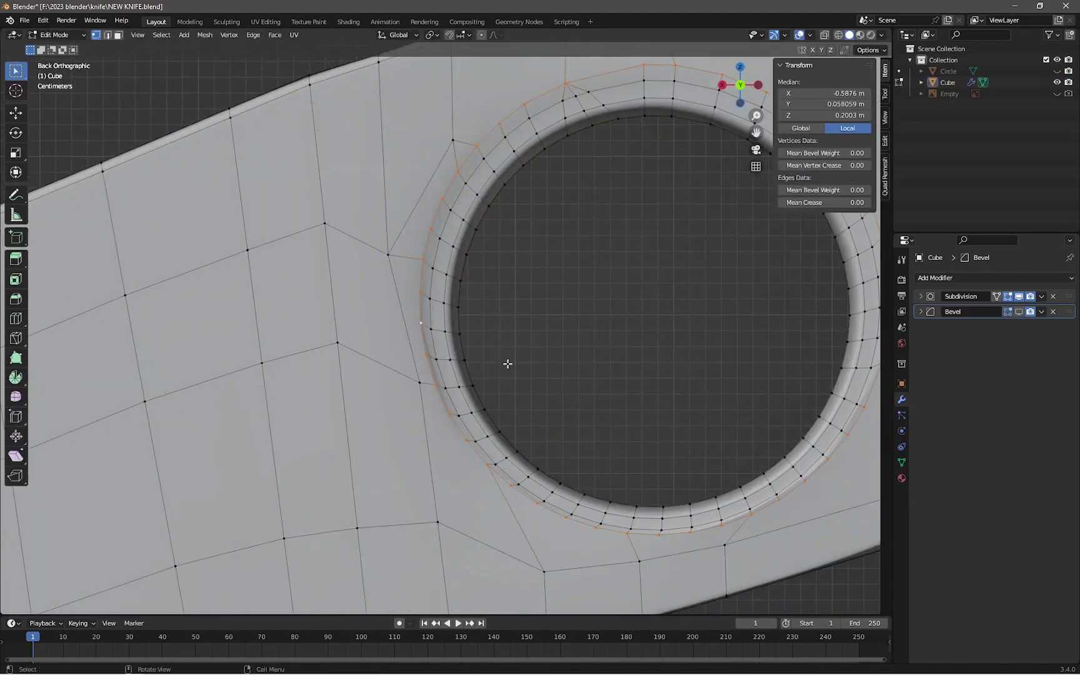
pyautogui.click(571, 373)
pyautogui.scroll(3, 560, 424)
pyautogui.scroll(-3, 277, 385)
pyautogui.keyDown('shift'); pyautogui.moveTo(460, 205); pyautogui.dragTo(459, 315, button='middle'); pyautogui.keyUp('shift')
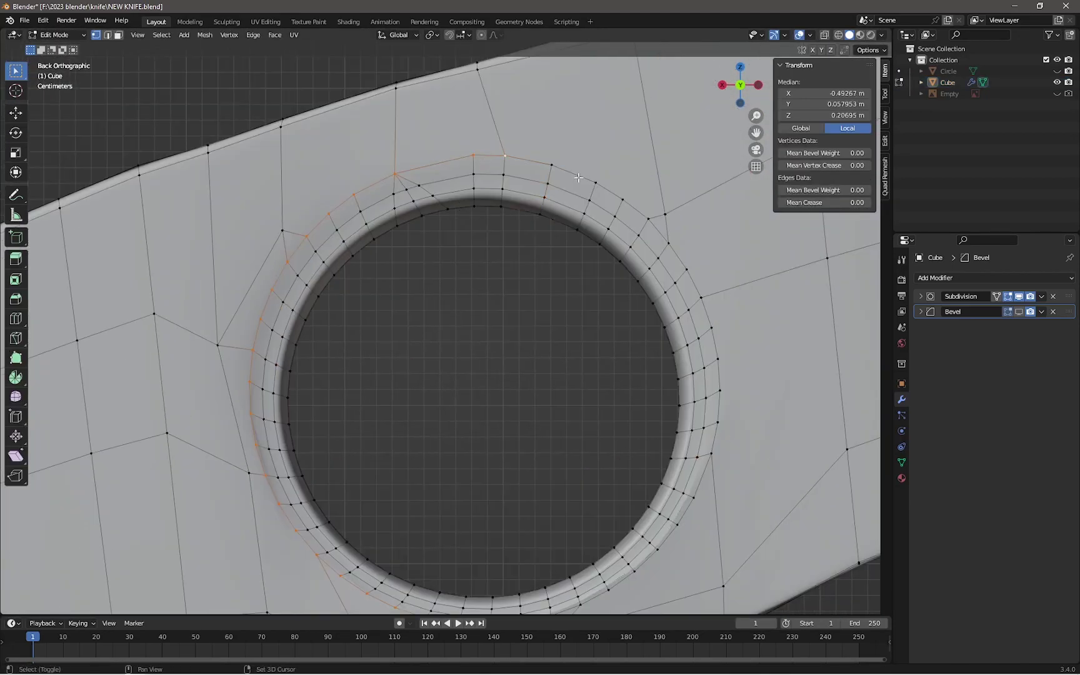
pyautogui.scroll(-5, 540, 419)
# Undo recent rim edits and check the smoothed hole
pyautogui.hotkey('ctrl', 'z')
pyautogui.hotkey('ctrl', 'z')
pyautogui.scroll(5, 571, 492)
pyautogui.scroll(-5, 535, 438)
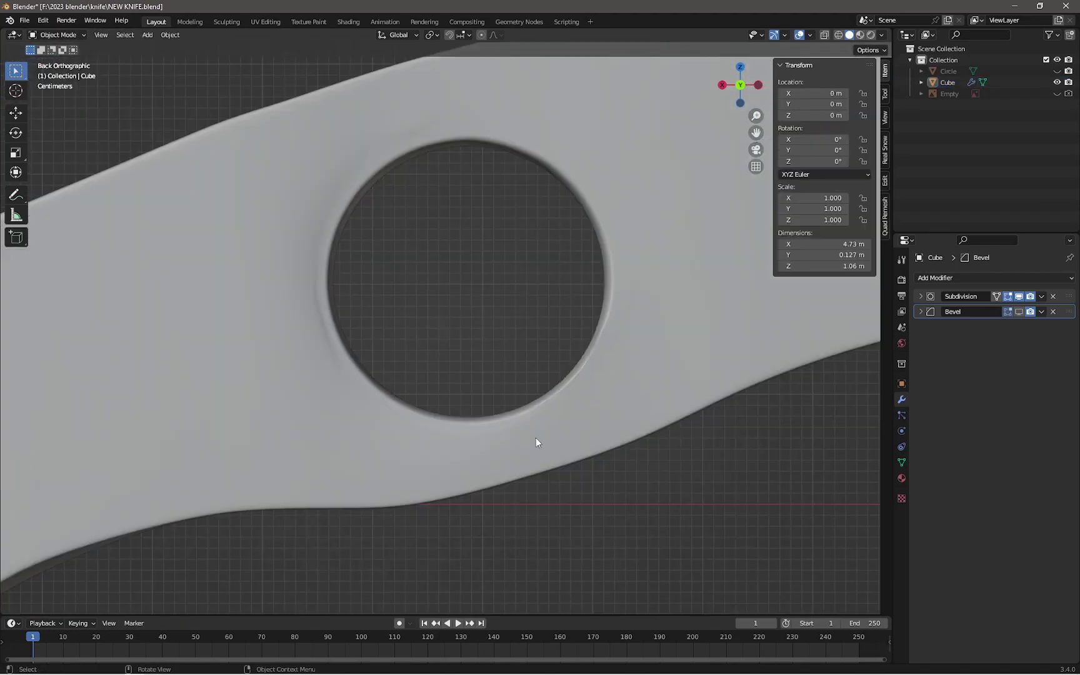
pyautogui.scroll(4, 379, 154)
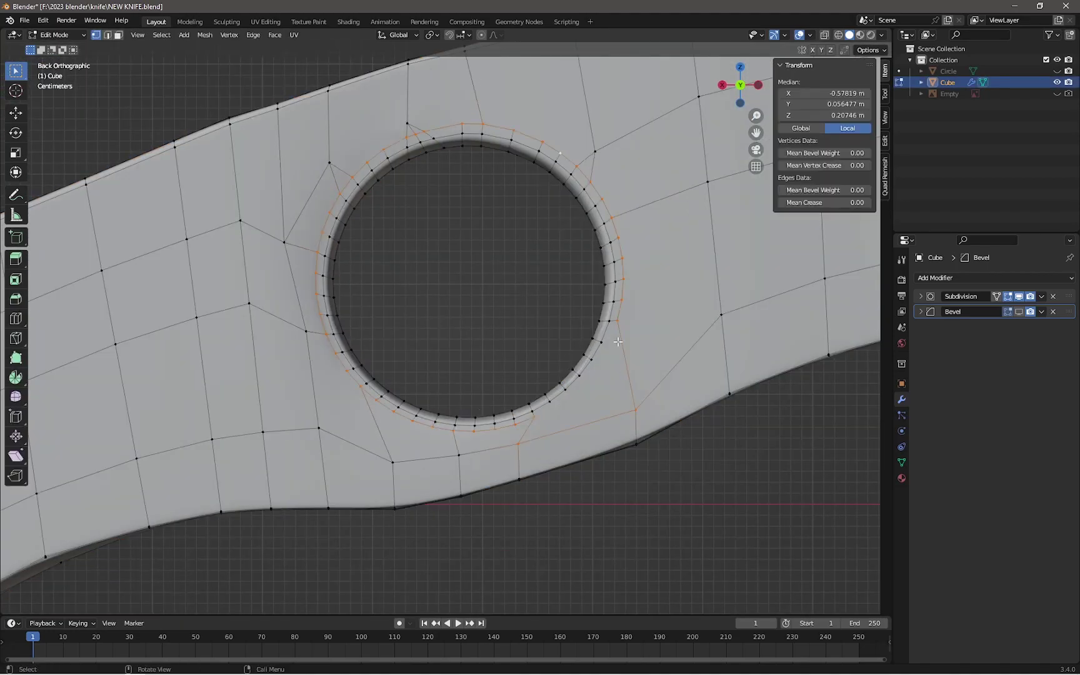
pyautogui.hotkey('ctrl', 'z')
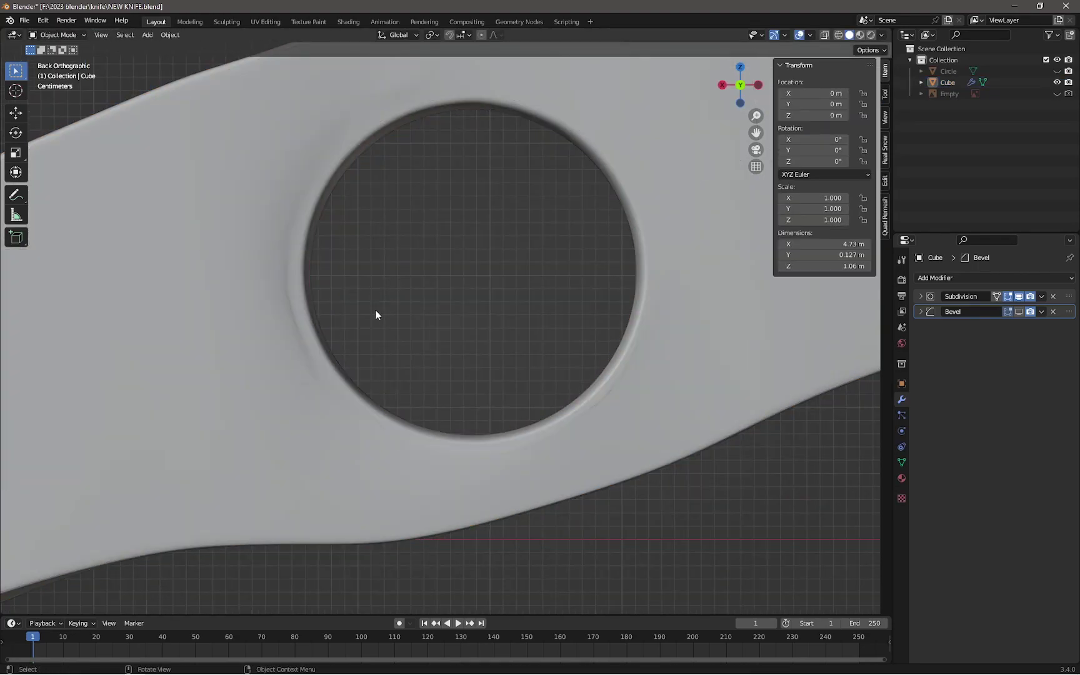
pyautogui.hotkey('ctrl', 'z')
pyautogui.hotkey('ctrl', 'z')
pyautogui.scroll(-4, 429, 302)
pyautogui.scroll(3, 391, 361)
# Enlarge the ring around the hole, try a Z rotation, and save the knife file
pyautogui.press('Tab')
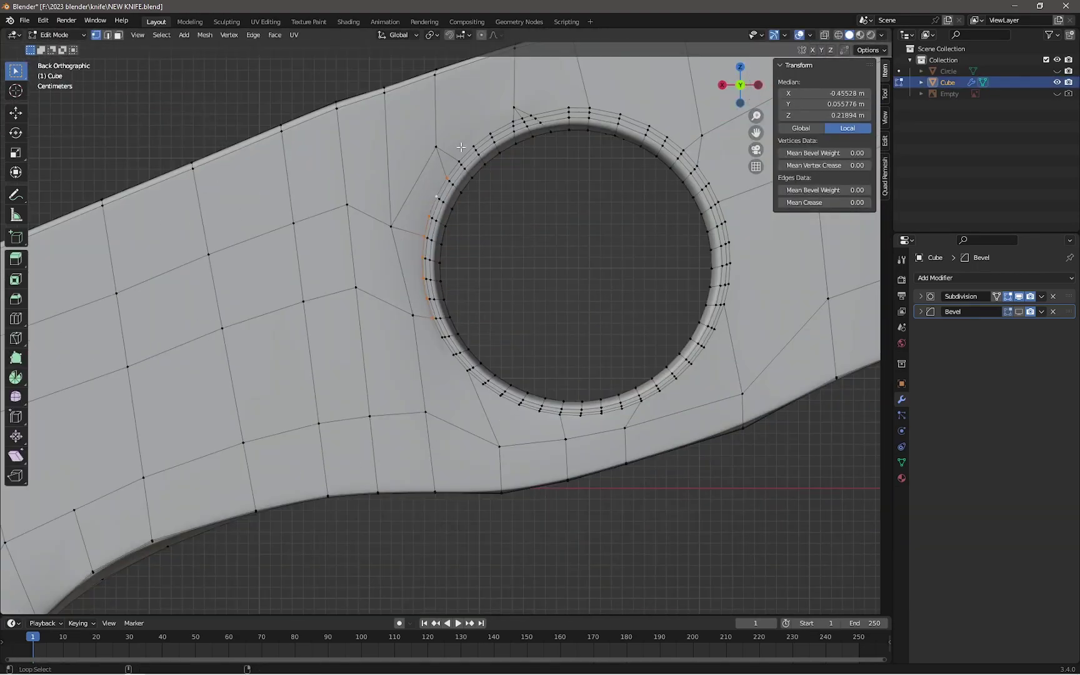
pyautogui.click(576, 262)
pyautogui.moveTo(576, 262); pyautogui.dragTo(550, 275, button='middle')
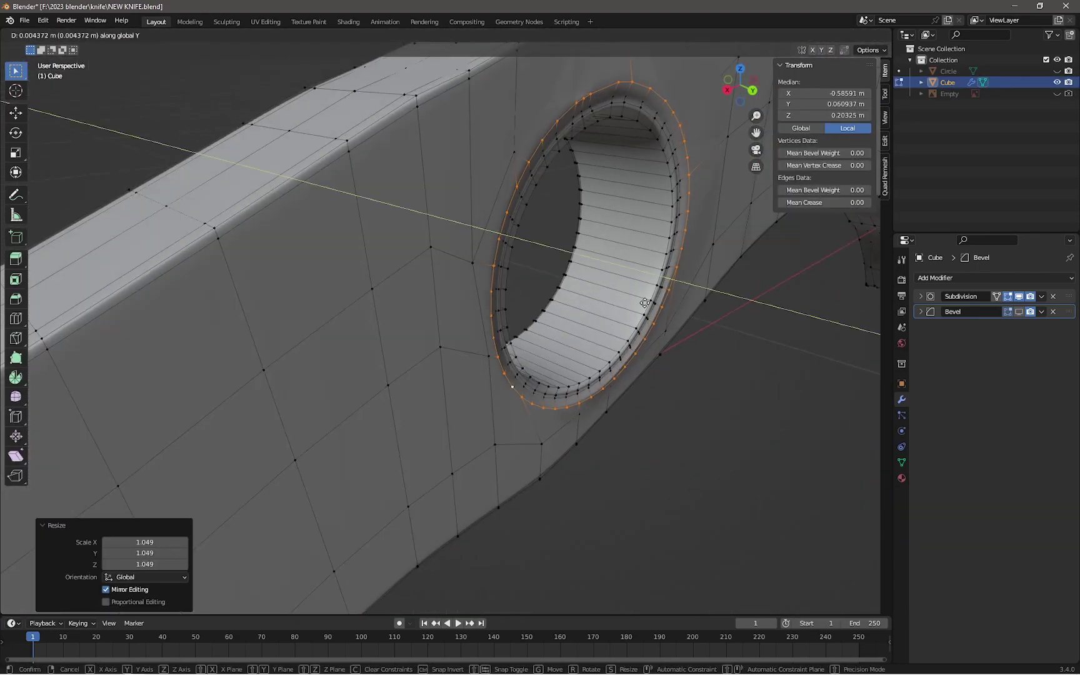
pyautogui.press('Tab')
pyautogui.press('Tab')
pyautogui.moveTo(444, 320); pyautogui.dragTo(574, 218, button='middle')
pyautogui.press('r')
pyautogui.press('z')
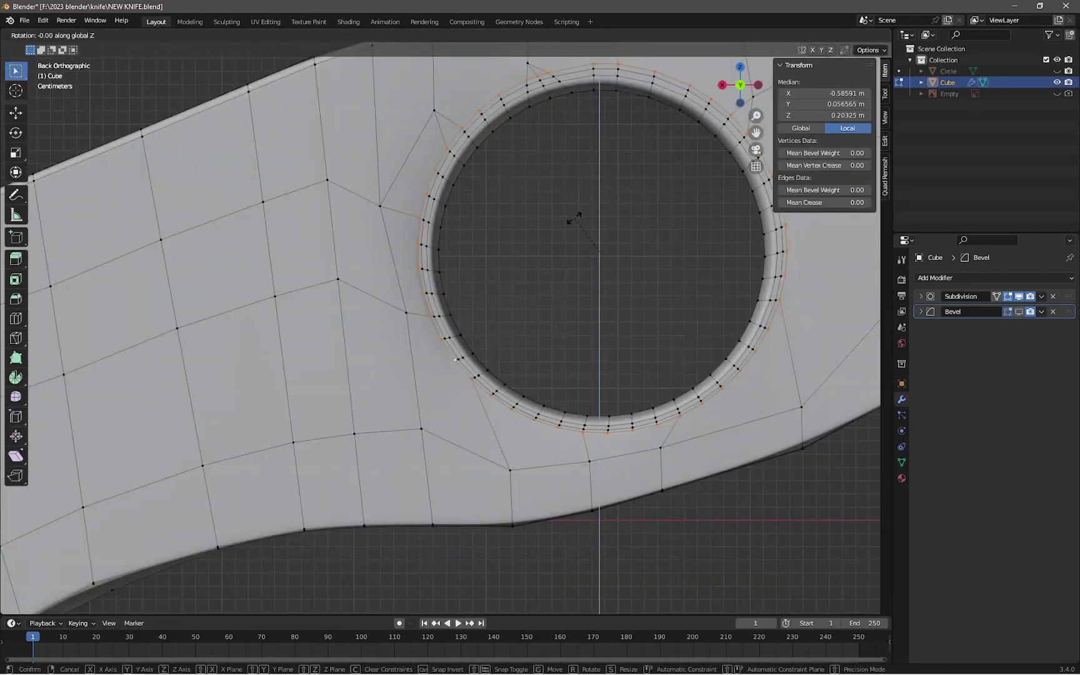
pyautogui.press('Escape')
pyautogui.press('Tab')
pyautogui.scroll(-5, 563, 313)
pyautogui.hotkey('ctrl', 's')
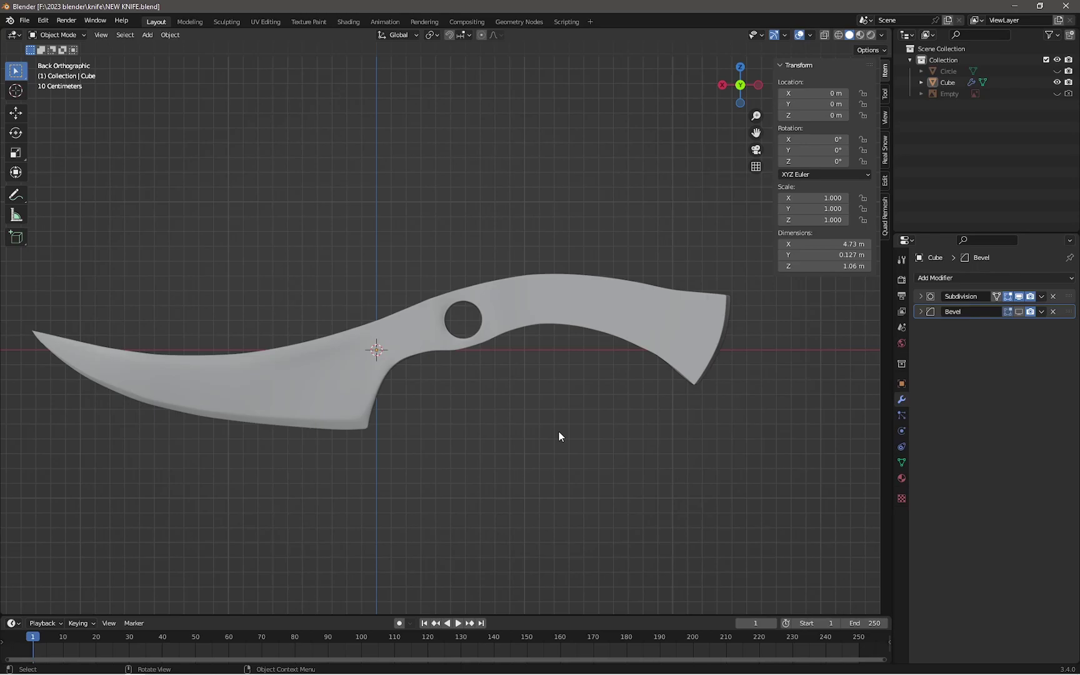
# Scale the selected rim vertices to adjust the raised rim
pyautogui.press('Tab')
pyautogui.scroll(5, 532, 275)
pyautogui.scroll(3, 407, 229)
pyautogui.scroll(-2, 415, 278)
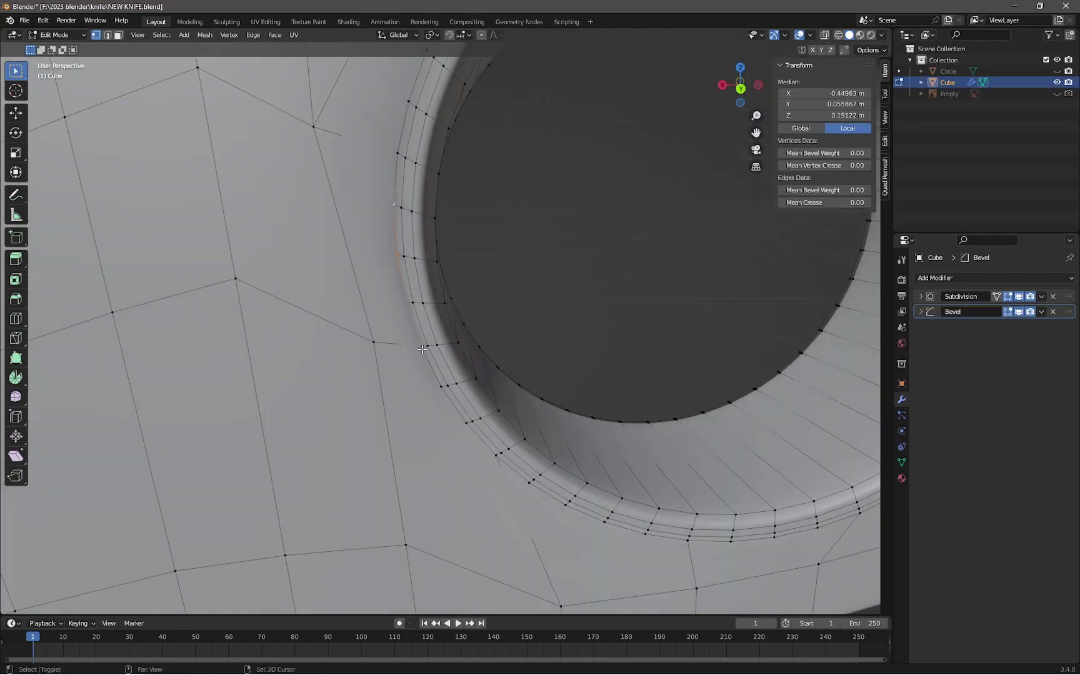
pyautogui.moveTo(415, 278); pyautogui.dragTo(450, 263, button='middle')
pyautogui.scroll(4, 450, 263)
pyautogui.press('s')
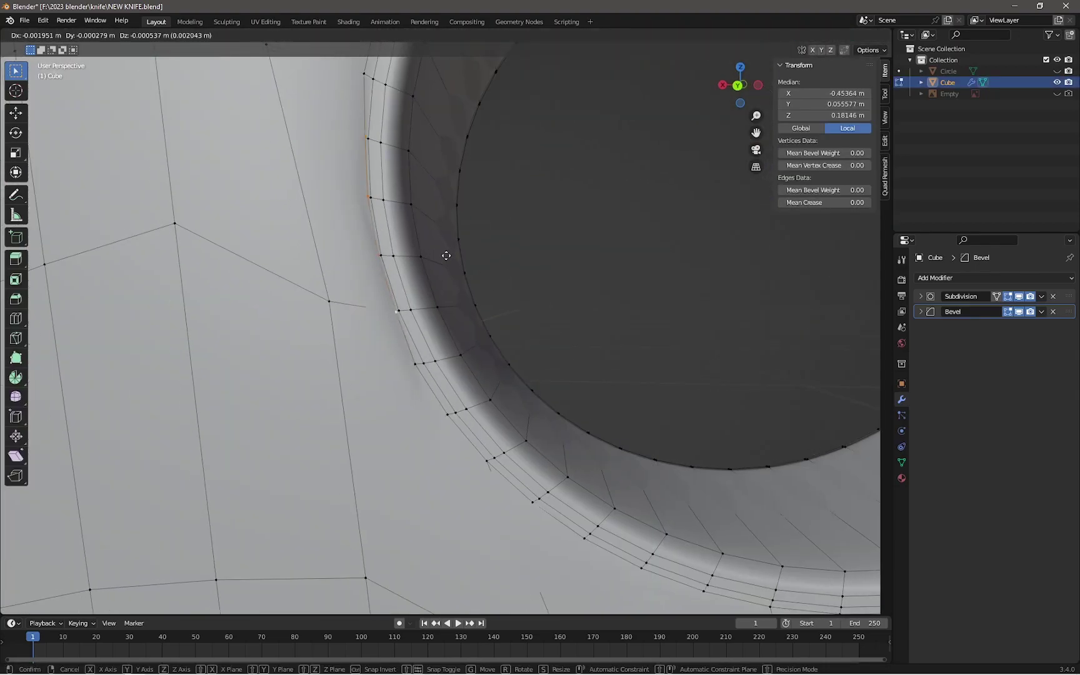
pyautogui.click(446, 255)
pyautogui.scroll(-5, 447, 255)
pyautogui.press('ctrl+KP_1')
# Toggle between Edit and Object Mode to preview the smoothed hole
pyautogui.scroll(5, 428, 495)
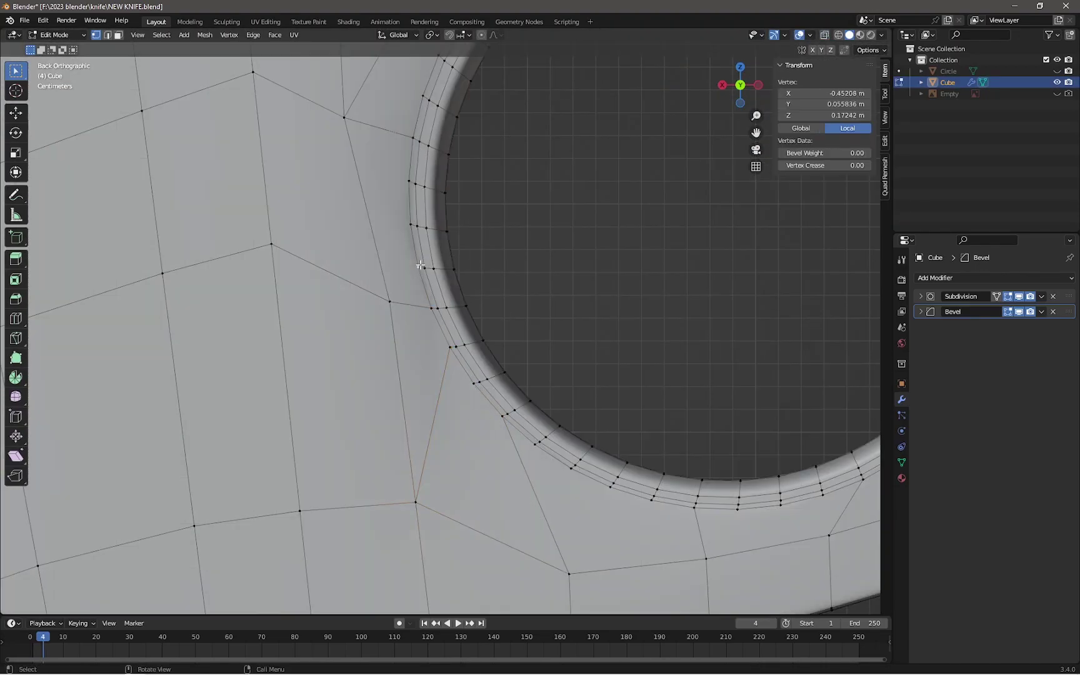
pyautogui.scroll(-4, 421, 265)
pyautogui.scroll(4, 567, 301)
pyautogui.scroll(3, 759, 372)
pyautogui.scroll(2, 759, 371)
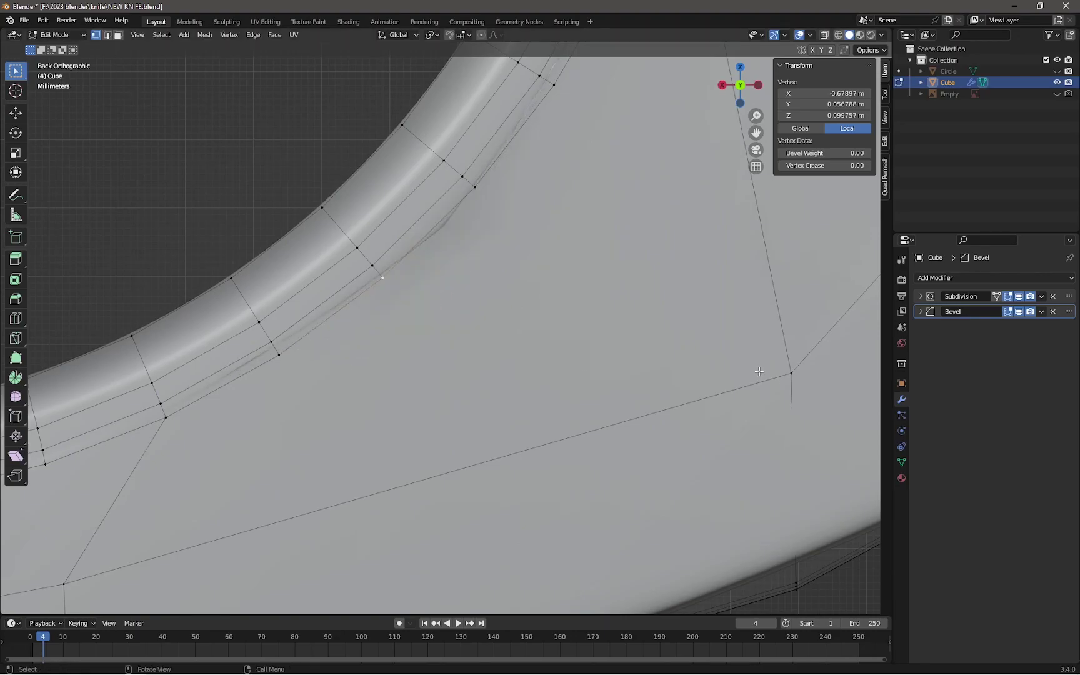
pyautogui.press('Tab')
pyautogui.scroll(-4, 354, 228)
pyautogui.press('Tab')
pyautogui.scroll(3, 595, 357)
pyautogui.press('Tab')
pyautogui.press('Tab')
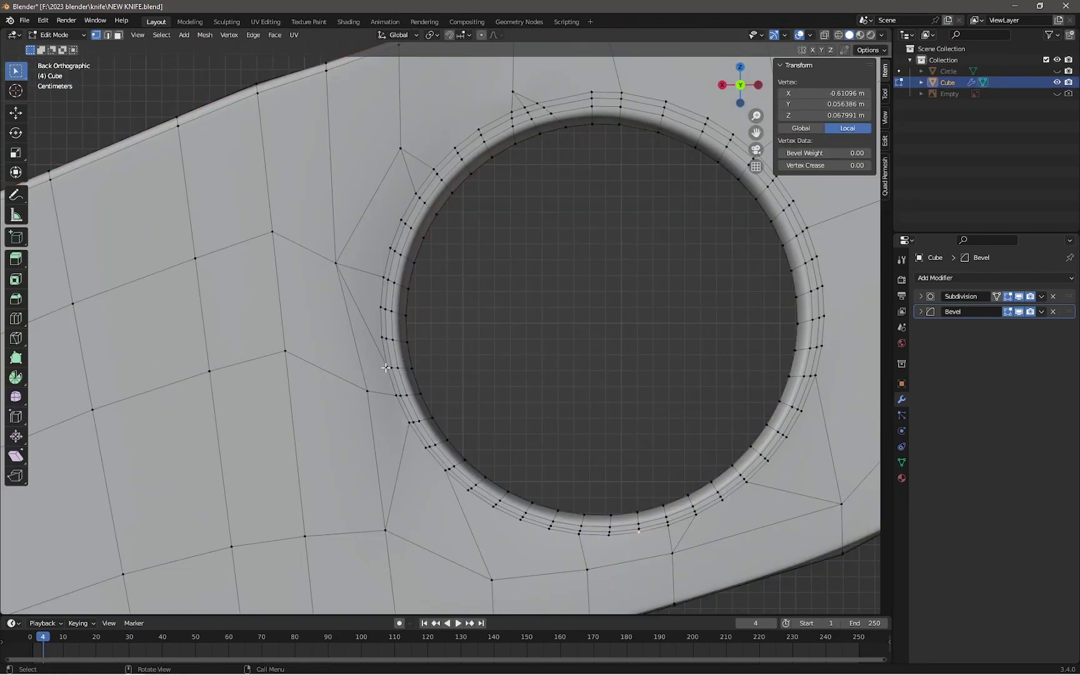
pyautogui.press('Tab')
pyautogui.press('Tab')
pyautogui.scroll(-3, 584, 210)
pyautogui.press('Tab')
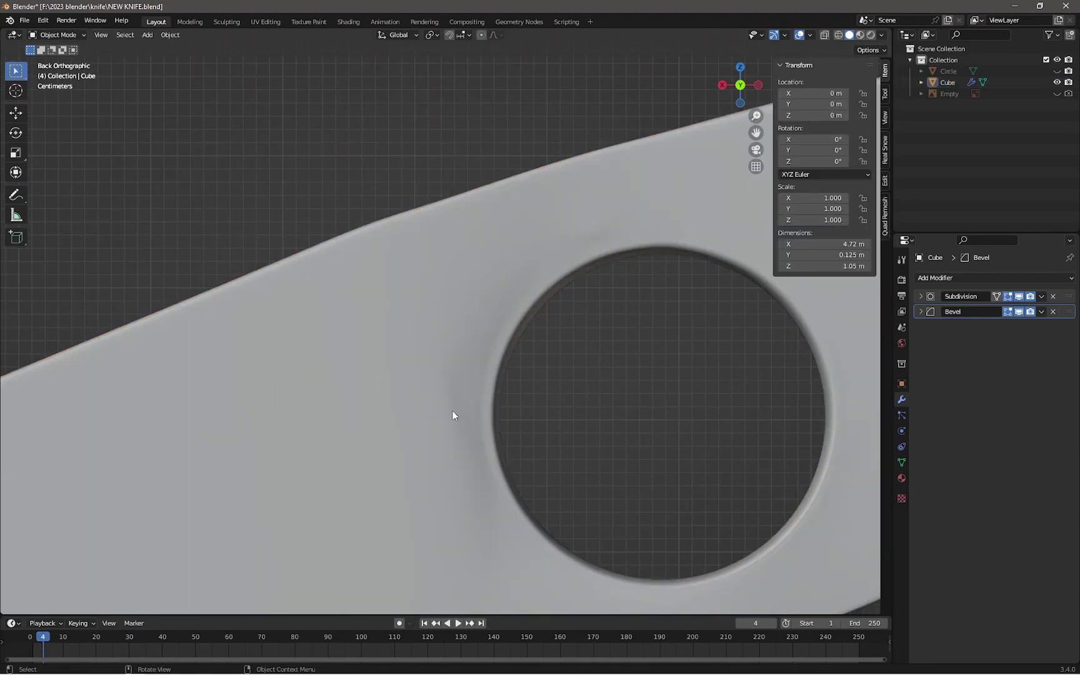
pyautogui.press('Tab')
# Switch to a straight back view of the knife and preview the hole
pyautogui.moveTo(453, 414); pyautogui.dragTo(650, 448, button='middle')
pyautogui.press('KP_1')
pyautogui.scroll(3, 603, 351)
pyautogui.moveTo(603, 352); pyautogui.dragTo(625, 313, button='middle')
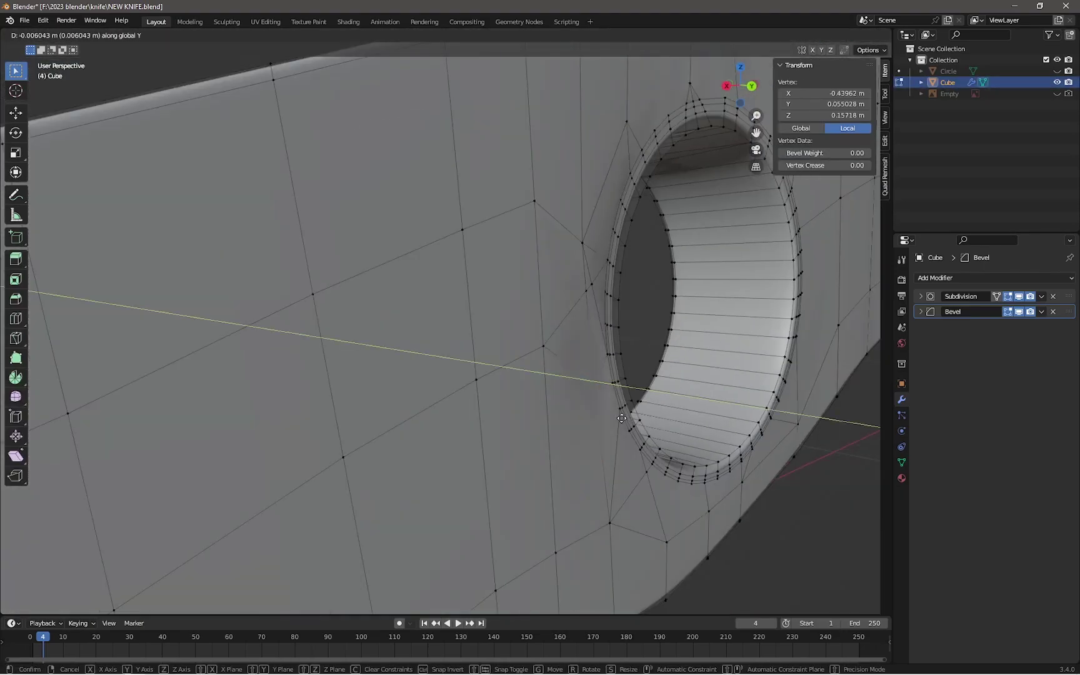
pyautogui.press('Tab')
pyautogui.press('KP_1')
pyautogui.press('`')
pyautogui.click(695, 227)
pyautogui.press('Tab')
pyautogui.press('Tab')
pyautogui.scroll(-3, 463, 342)
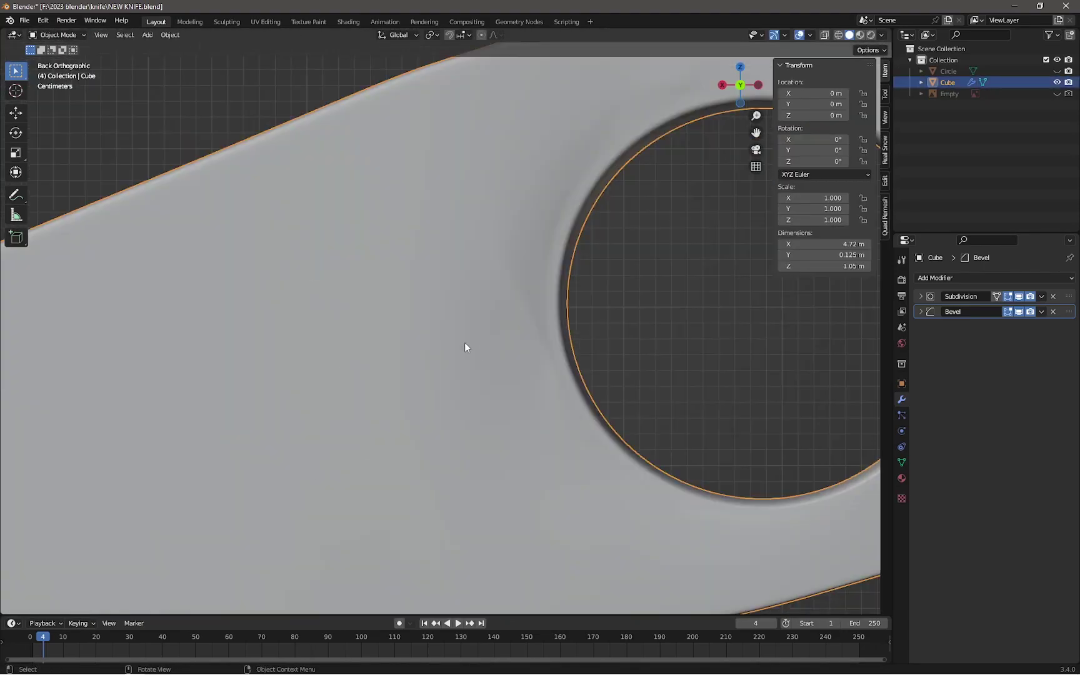
pyautogui.press('Tab')
# Select the edge loop around the hole
pyautogui.click(531, 381)
pyautogui.scroll(2, 484, 342)
pyautogui.click(567, 319)
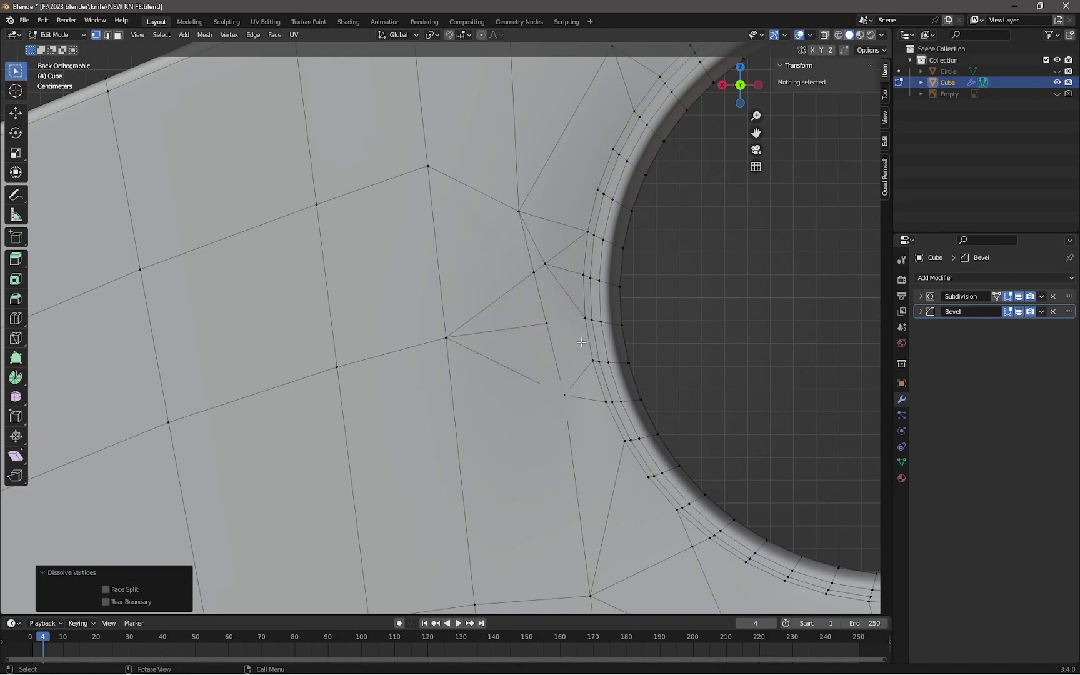
pyautogui.press('Tab')
pyautogui.scroll(-3, 535, 233)
pyautogui.press('Tab')
pyautogui.scroll(3, 714, 245)
pyautogui.keyDown('alt'); pyautogui.click(714, 246); pyautogui.keyUp('alt')
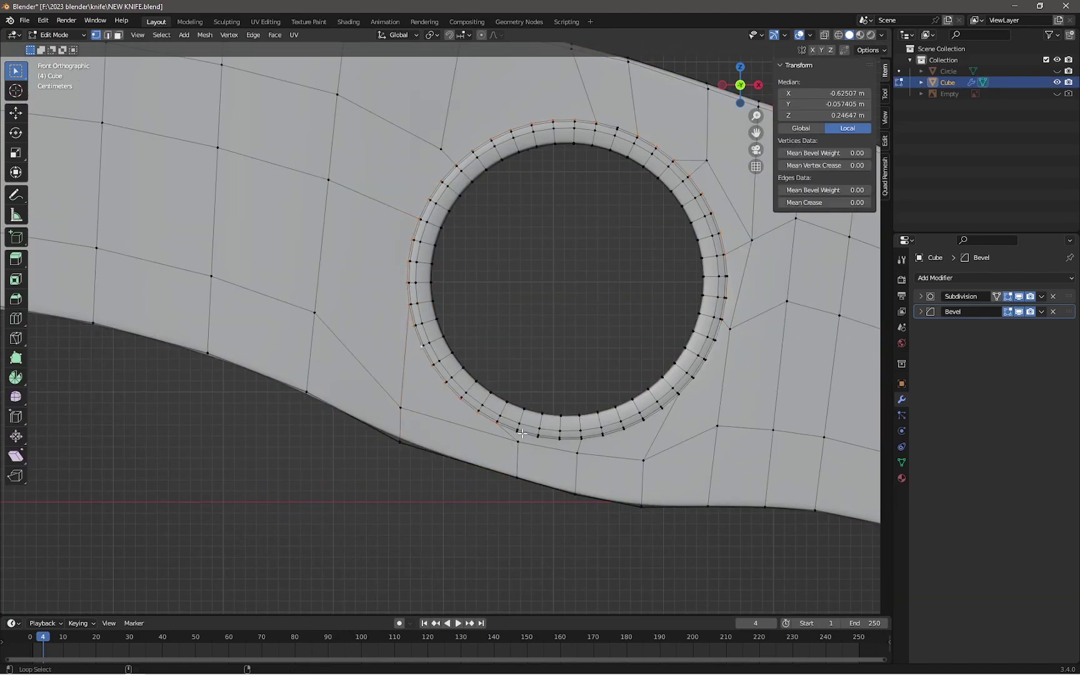
pyautogui.scroll(2, 633, 429)
pyautogui.scroll(1, 660, 456)
pyautogui.scroll(-1, 657, 295)
# Enlarge the selected loop and check the rim in Object Mode
pyautogui.press('s')
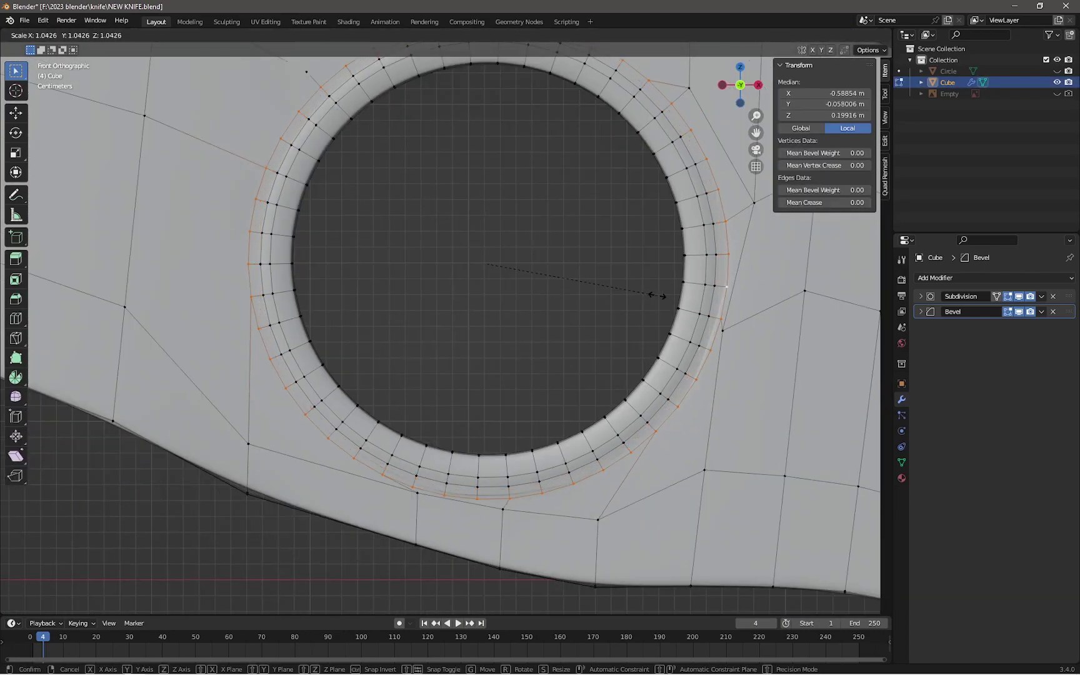
pyautogui.click(653, 298)
pyautogui.scroll(-2, 653, 298)
pyautogui.press('Tab')
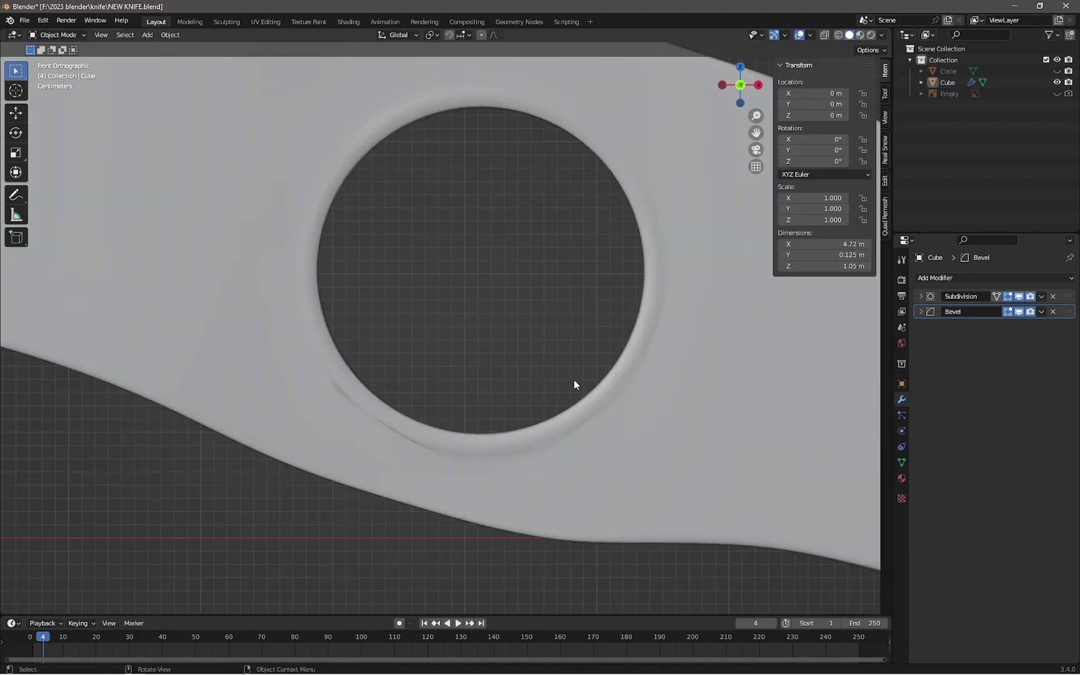
pyautogui.press('Tab')
pyautogui.scroll(1, 574, 380)
# Select the full outer vertex loop, view the finished rim, and save the knife file
pyautogui.keyDown('alt'); pyautogui.click(634, 391); pyautogui.keyUp('alt')
pyautogui.keyDown('alt'); pyautogui.click(292, 258); pyautogui.keyUp('alt')
pyautogui.scroll(1, 496, 363)
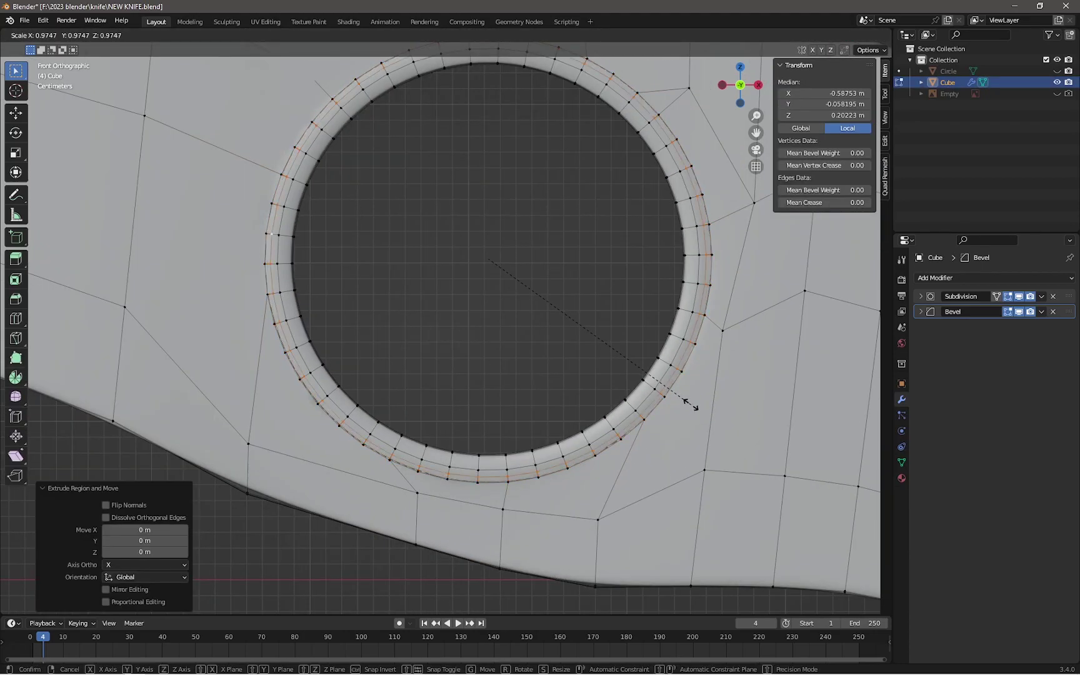
pyautogui.press('Tab')
pyautogui.scroll(-3, 557, 347)
pyautogui.scroll(4, 397, 288)
pyautogui.scroll(-10, 535, 246)
pyautogui.hotkey('ctrl', 's')
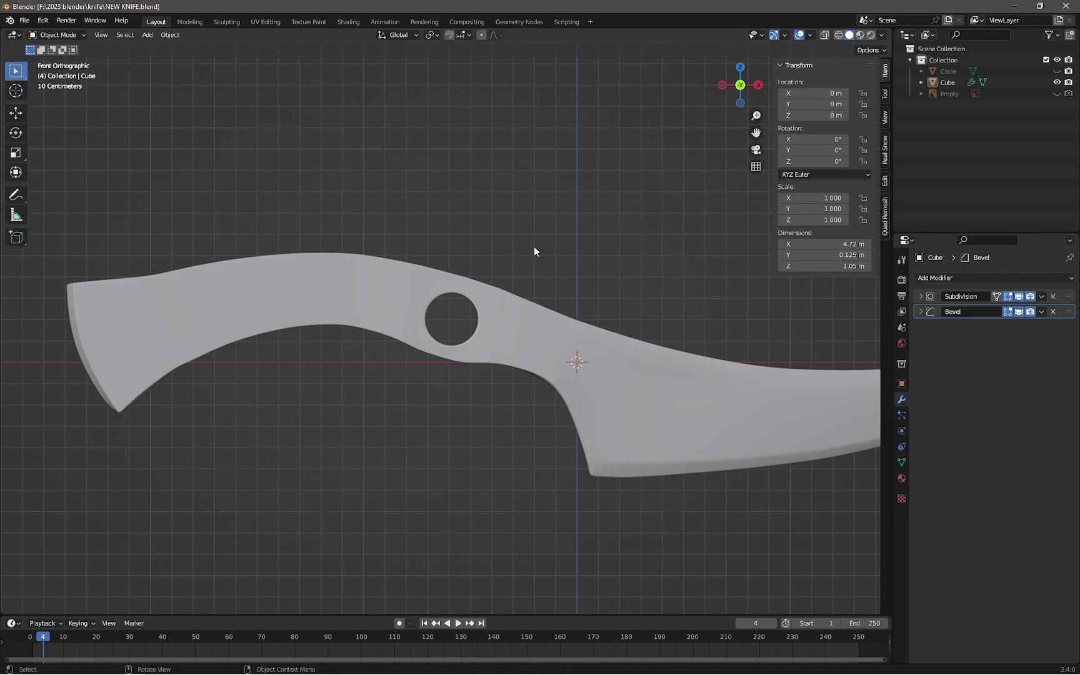
# Show the hidden reference image of the knife and deselect everything
pyautogui.scroll(-2, 534, 246)
pyautogui.click(1057, 94)
pyautogui.scroll(3, 366, 337)
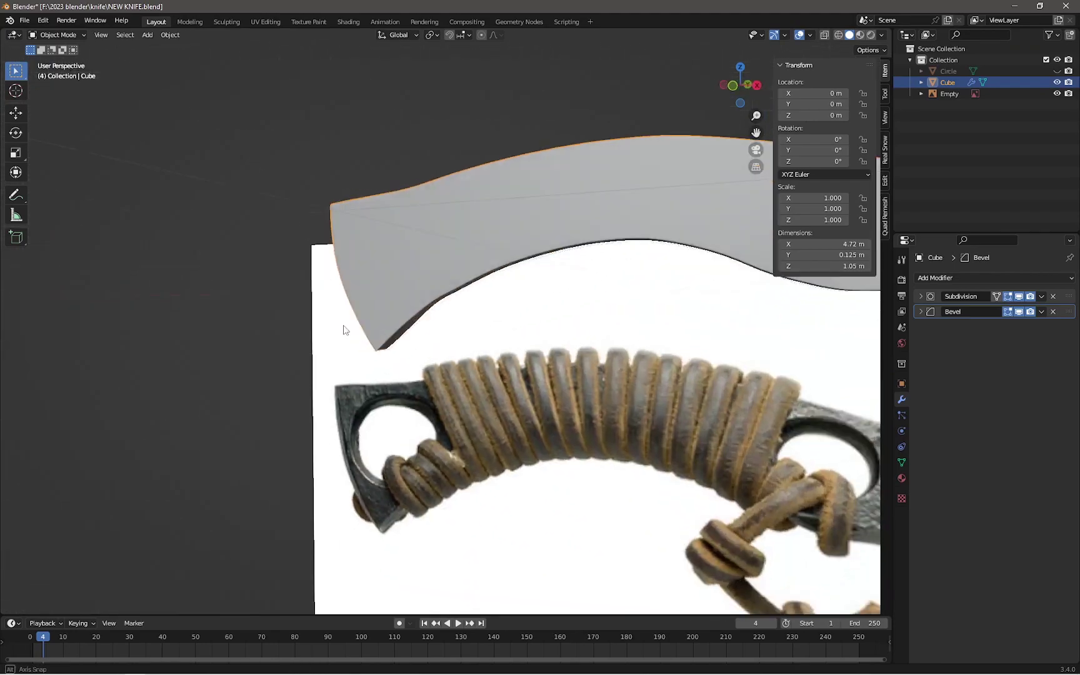
pyautogui.hotkey('alt', 'a')
# Add a cylinder, size it to the ring hole and place it over the reference's rear ring
pyautogui.hotkey('shift', 'a')
pyautogui.click(472, 238)
pyautogui.press('s')
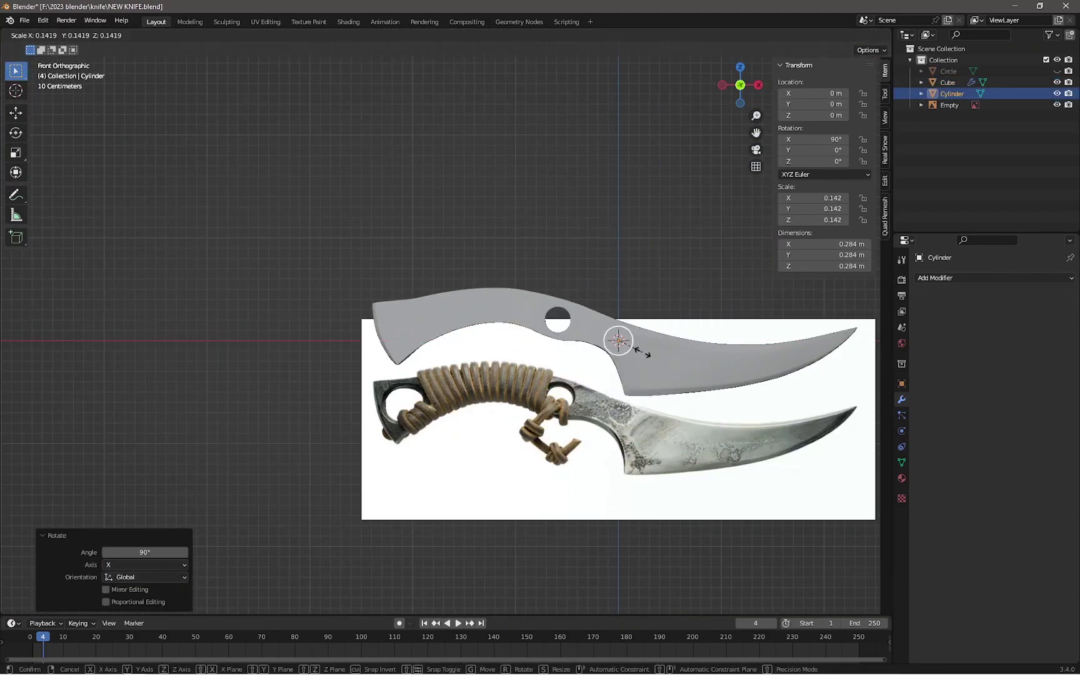
pyautogui.scroll(2, 437, 375)
pyautogui.press('Tab')
pyautogui.scroll(2, 453, 416)
pyautogui.press('b')
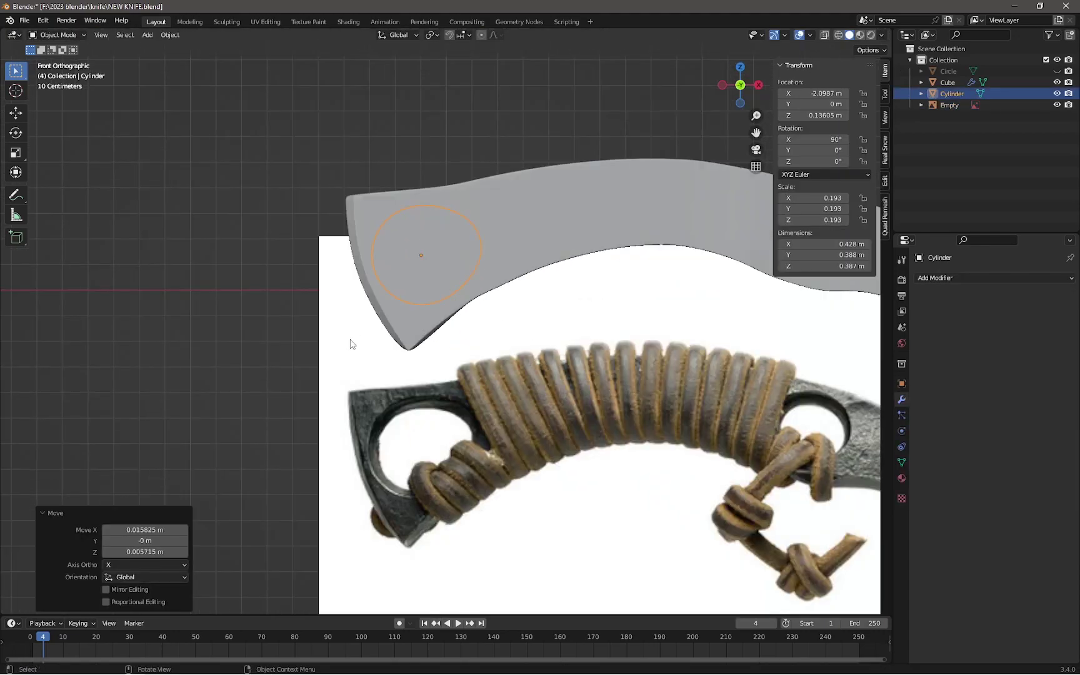
pyautogui.hotkey('alt', 'a')
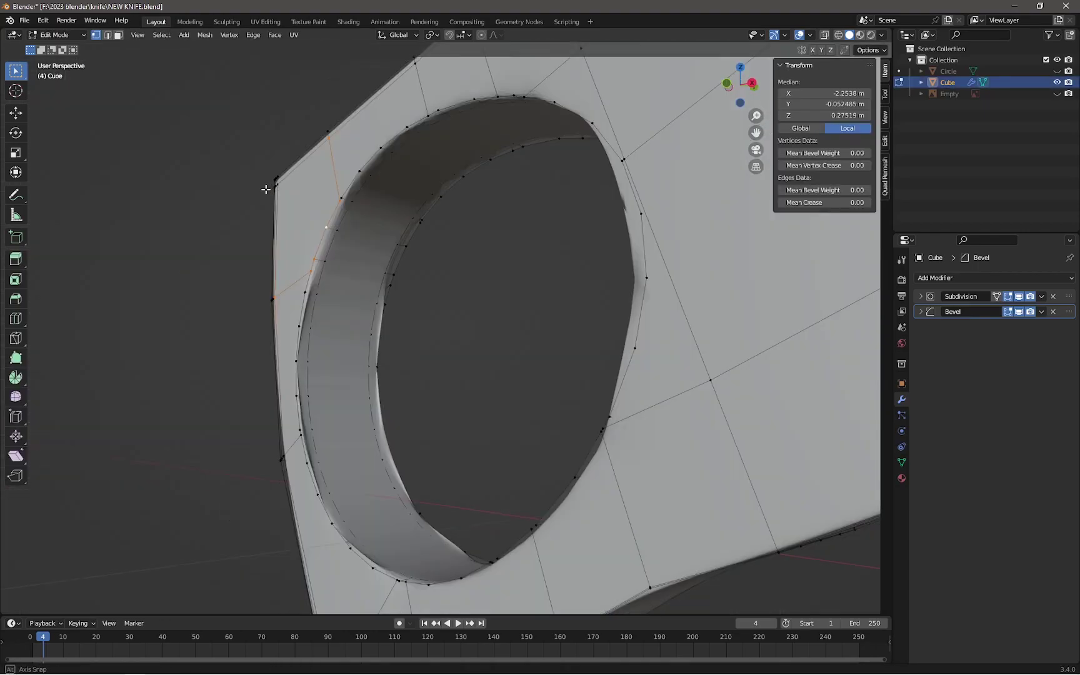
# Select the edge loop along the top of the hole
pyautogui.keyDown('alt'); pyautogui.click(630, 183); pyautogui.keyUp('alt')
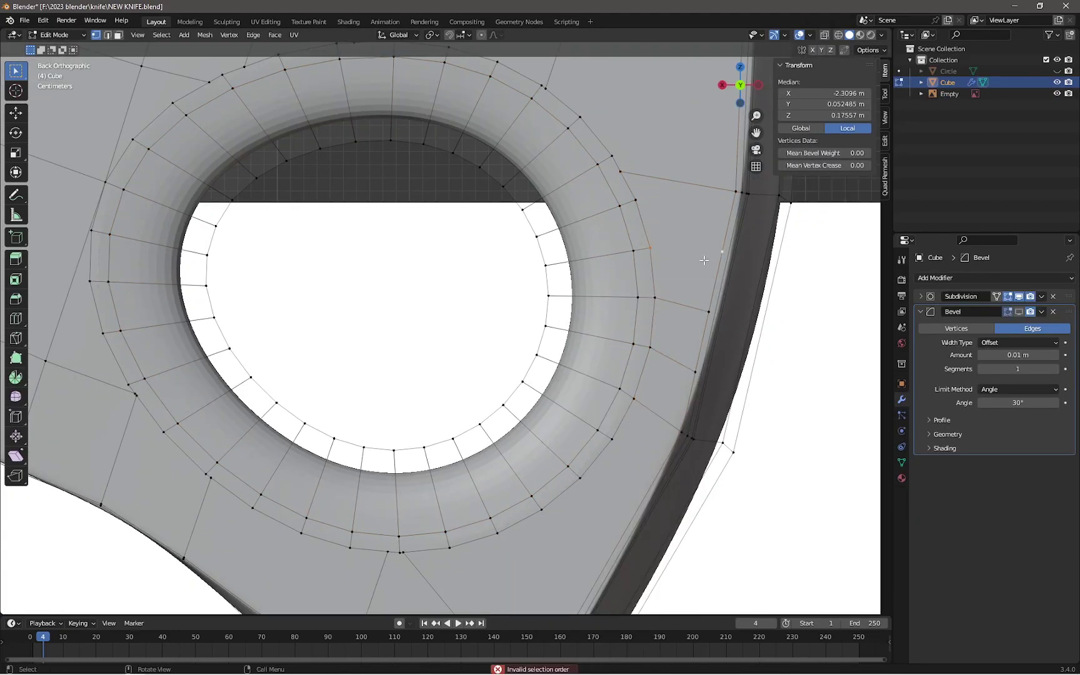
pyautogui.scroll(-5, 417, 335)
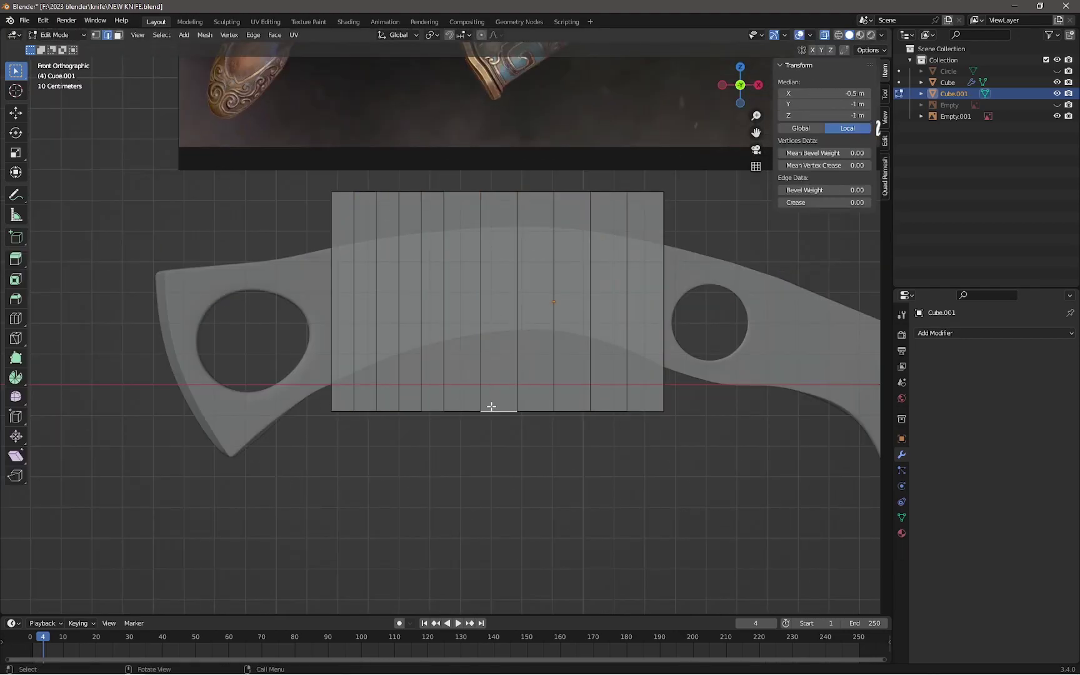
# Curve the strip's bottom and top edges to follow the grip
pyautogui.click(510, 347)
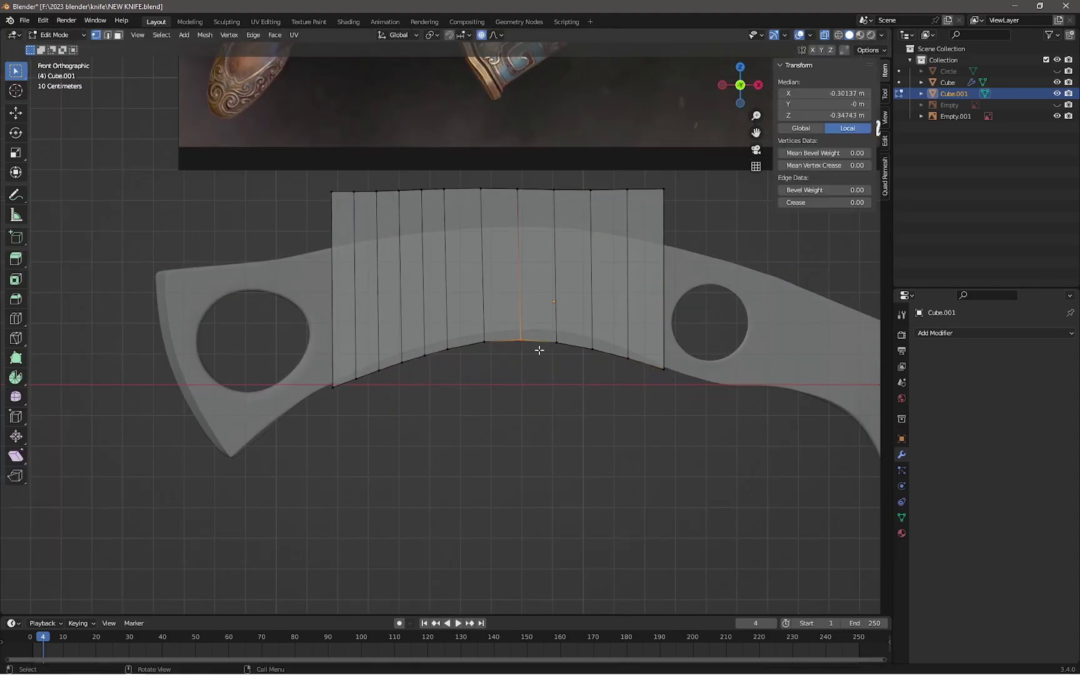
pyautogui.click(449, 348)
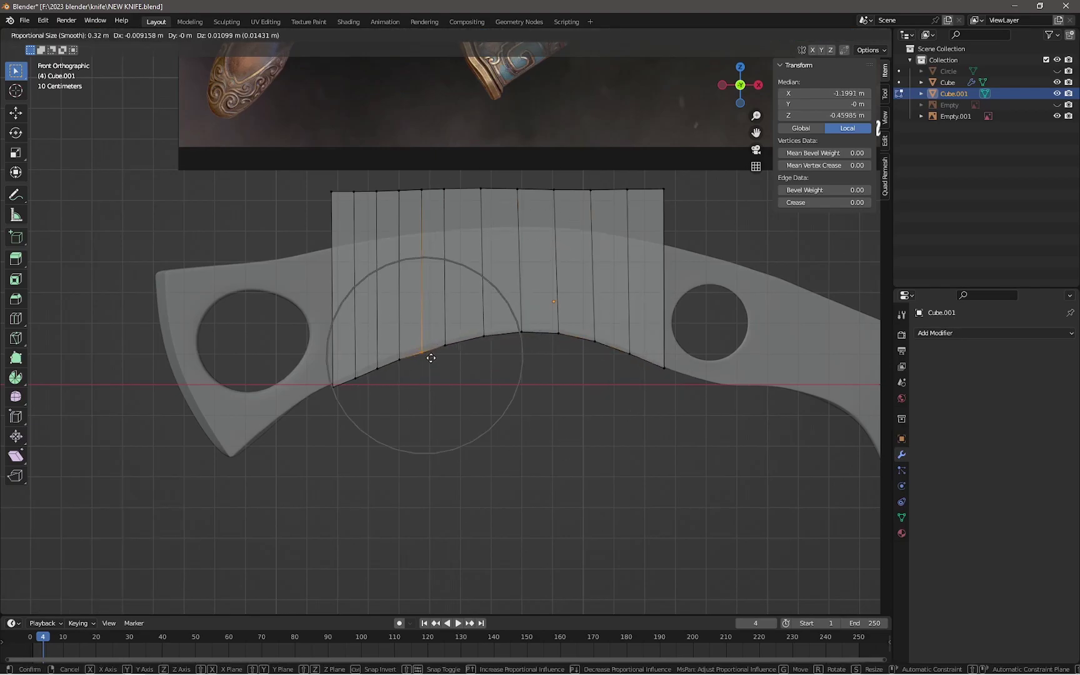
pyautogui.click(430, 357)
pyautogui.click(517, 189)
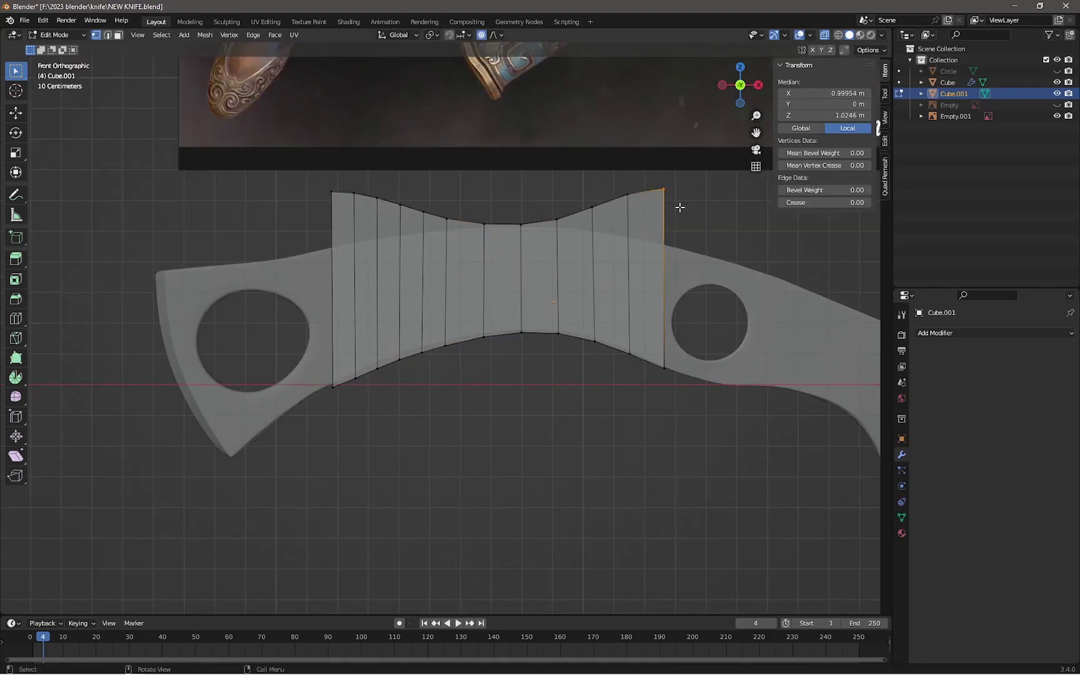
pyautogui.click(677, 262)
pyautogui.scroll(3, 596, 174)
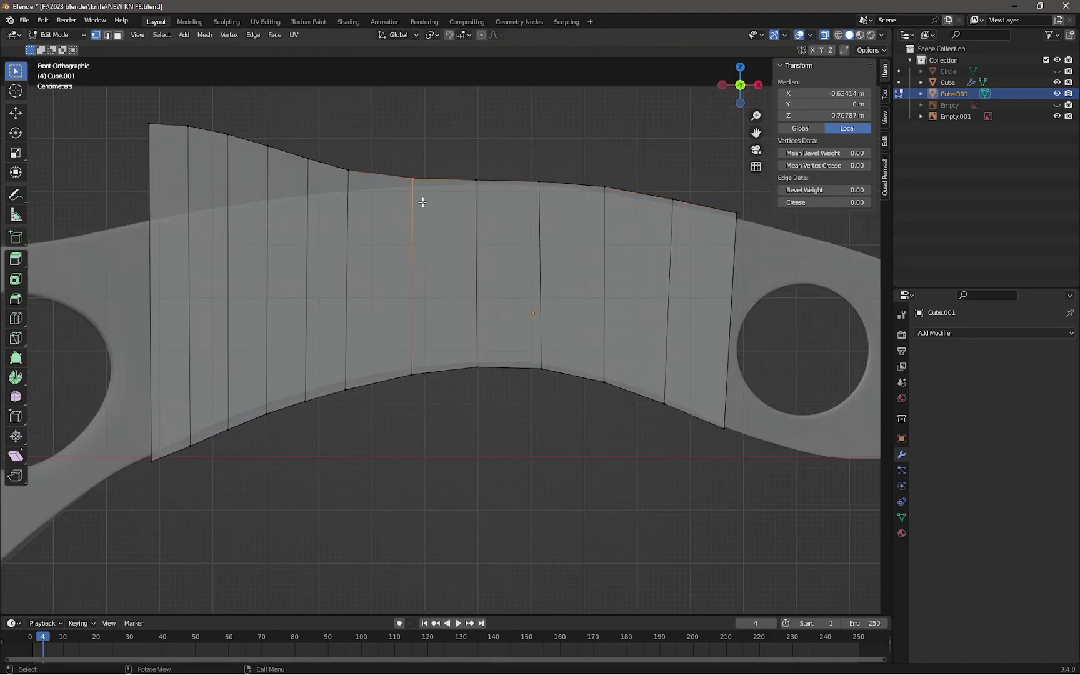
# Move the strip's left-end edges to fit the handle outline
pyautogui.keyDown('shift'); pyautogui.moveTo(315, 207); pyautogui.dragTo(458, 263, button='middle'); pyautogui.keyUp('shift')
pyautogui.moveTo(275, 206); pyautogui.dragTo(387, 519)
pyautogui.press('g')
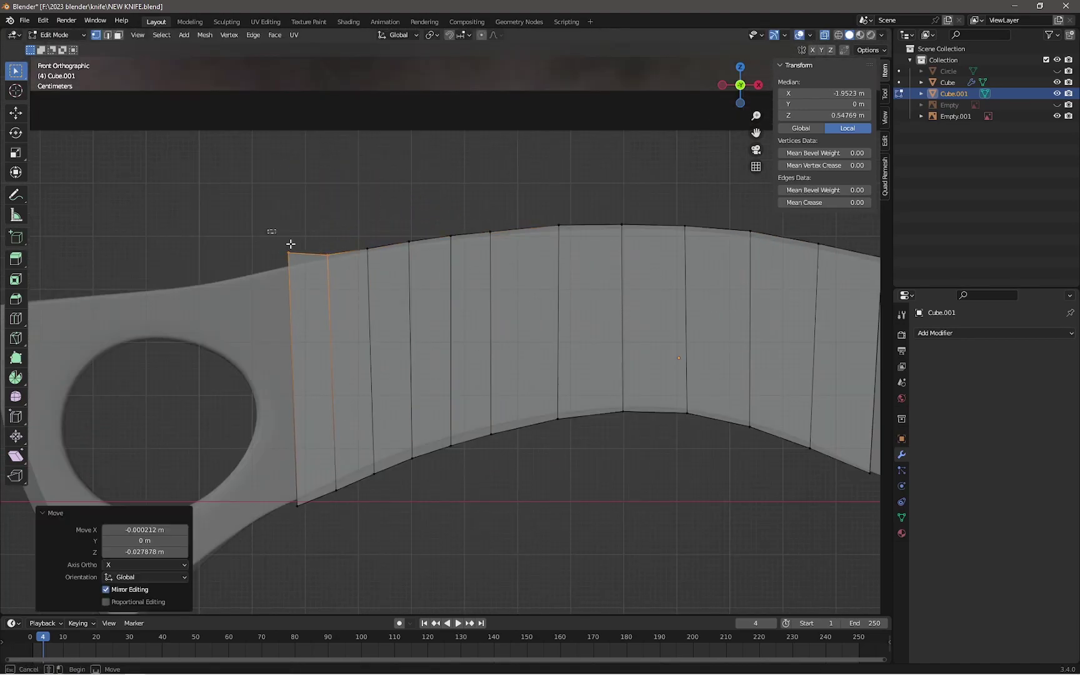
pyautogui.press('Tab')
pyautogui.scroll(-3, 481, 244)
pyautogui.moveTo(501, 224)
pyautogui.mouseDown(button='middle')
pyautogui.moveTo(462, 345)
pyautogui.moveTo(498, 263)
pyautogui.mouseUp(button='middle')
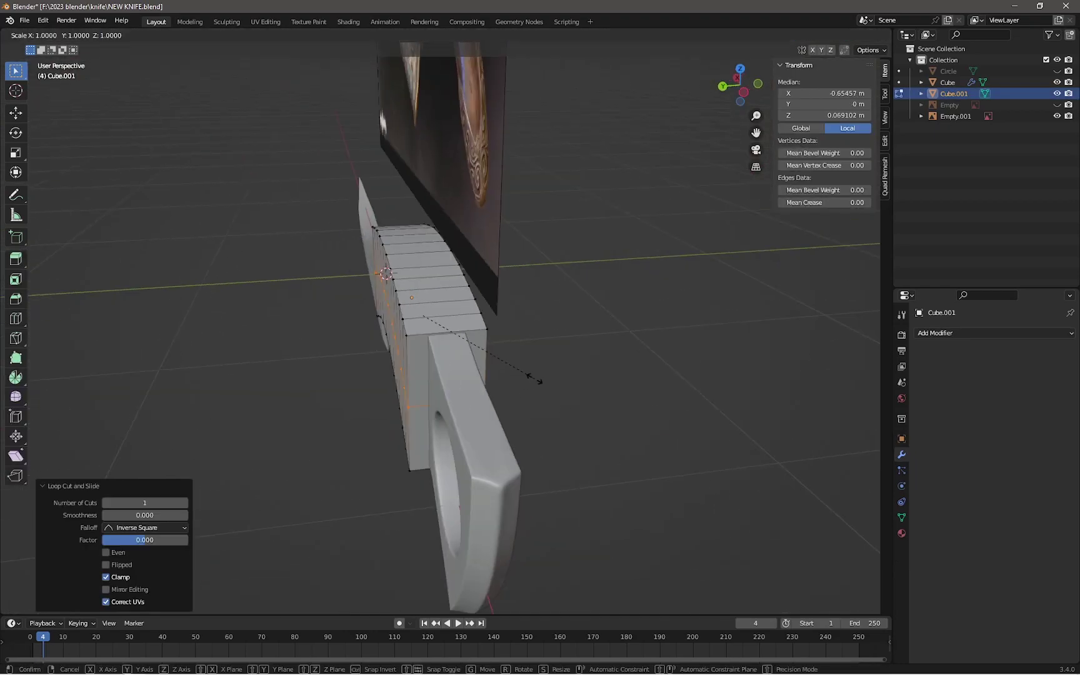
# Thicken the strip, add and scale a loop cut, and inset its face
pyautogui.click(537, 356)
pyautogui.moveTo(538, 357)
pyautogui.mouseDown(button='middle')
pyautogui.moveTo(575, 413)
pyautogui.moveTo(431, 362)
pyautogui.moveTo(437, 379)
pyautogui.moveTo(631, 433)
pyautogui.moveTo(483, 415)
pyautogui.moveTo(542, 390)
pyautogui.moveTo(475, 325)
pyautogui.moveTo(443, 312)
pyautogui.moveTo(428, 341)
pyautogui.moveTo(458, 360)
pyautogui.mouseUp(button='middle')
pyautogui.hotkey('ctrl', 'r')
pyautogui.click(415, 352)
pyautogui.press('s')
pyautogui.click(543, 391)
pyautogui.press('i')
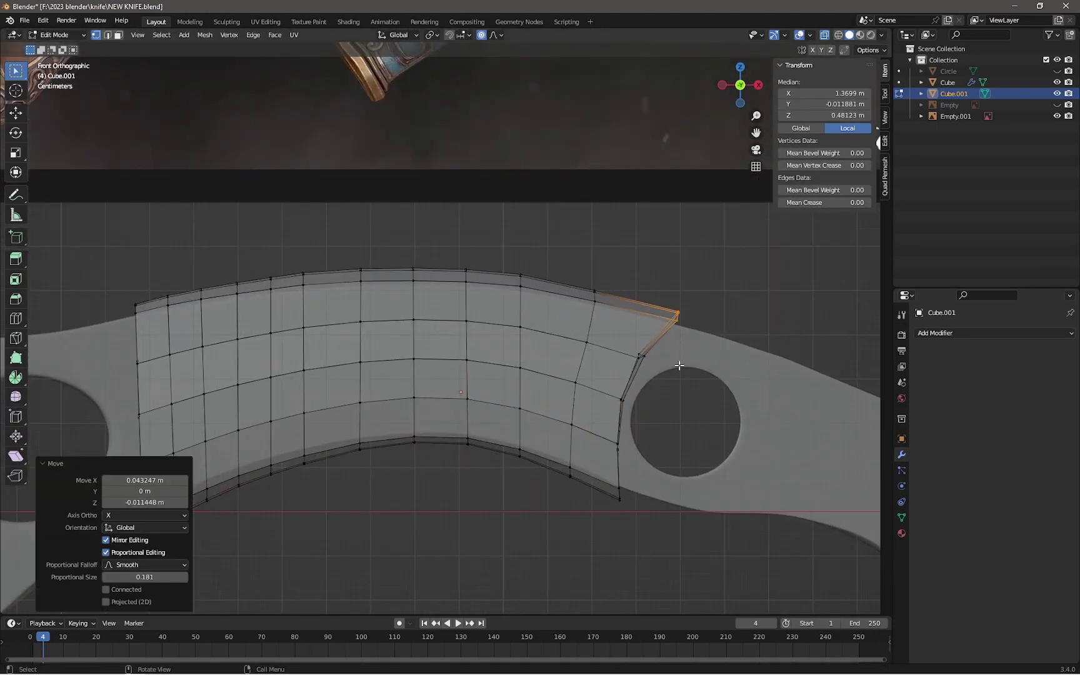
pyautogui.press('Tab')
pyautogui.press('KP_1')
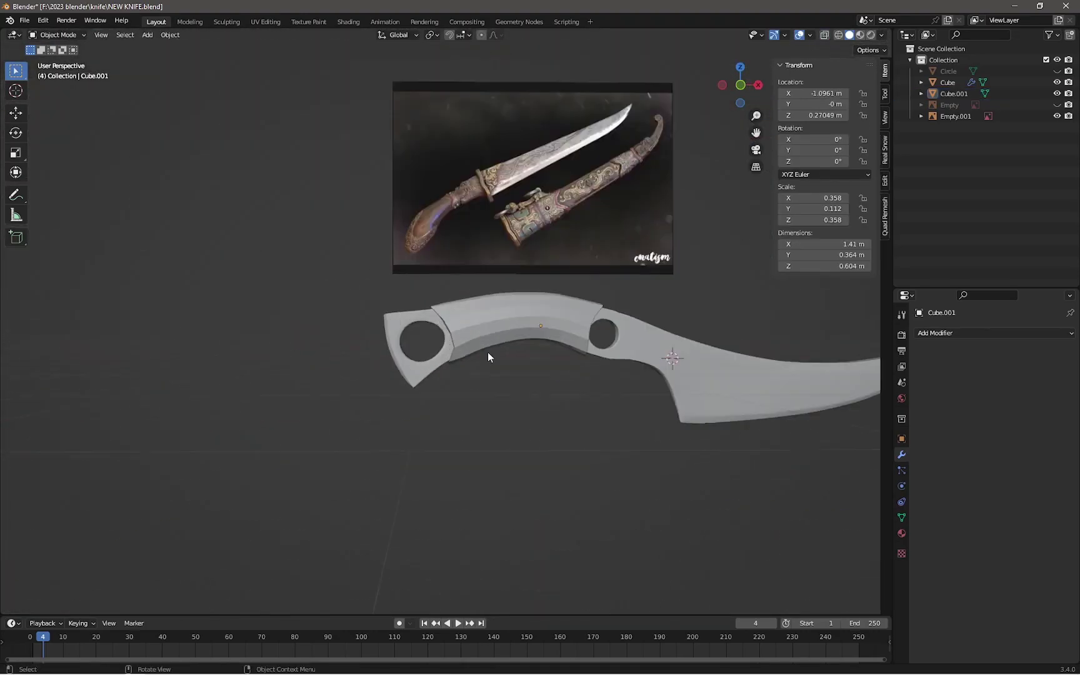
# Add a Subdivision Surface modifier to the grip piece and grab vertices to reshape it
pyautogui.click(507, 350)
pyautogui.scroll(1, 507, 350)
pyautogui.click(933, 332)
pyautogui.click(855, 560)
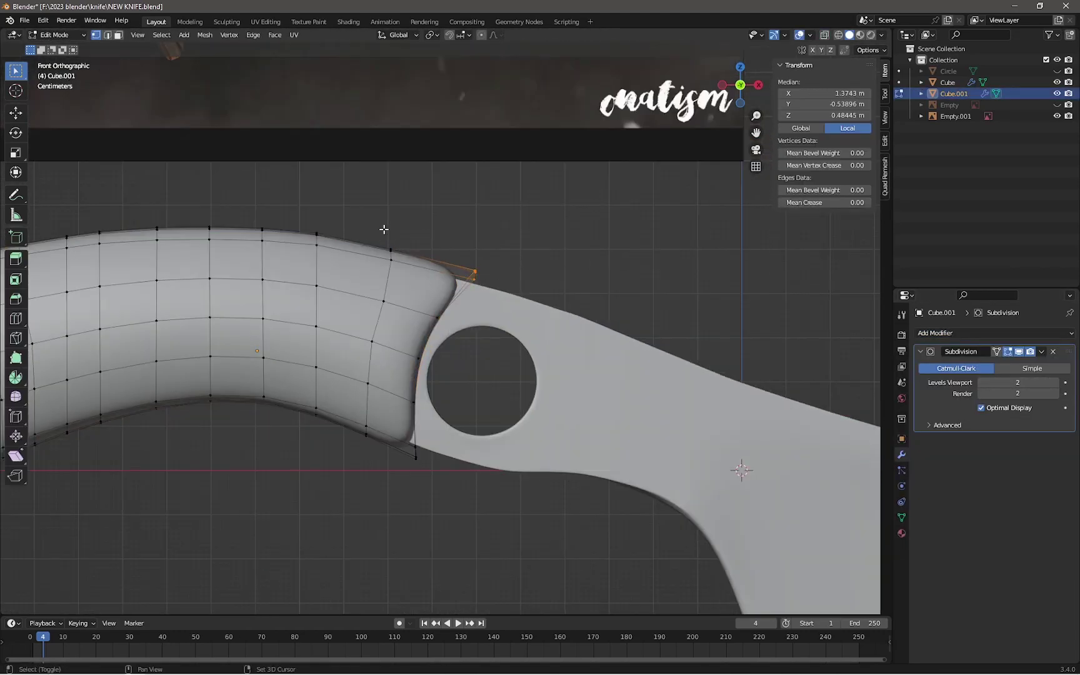
pyautogui.press('g')
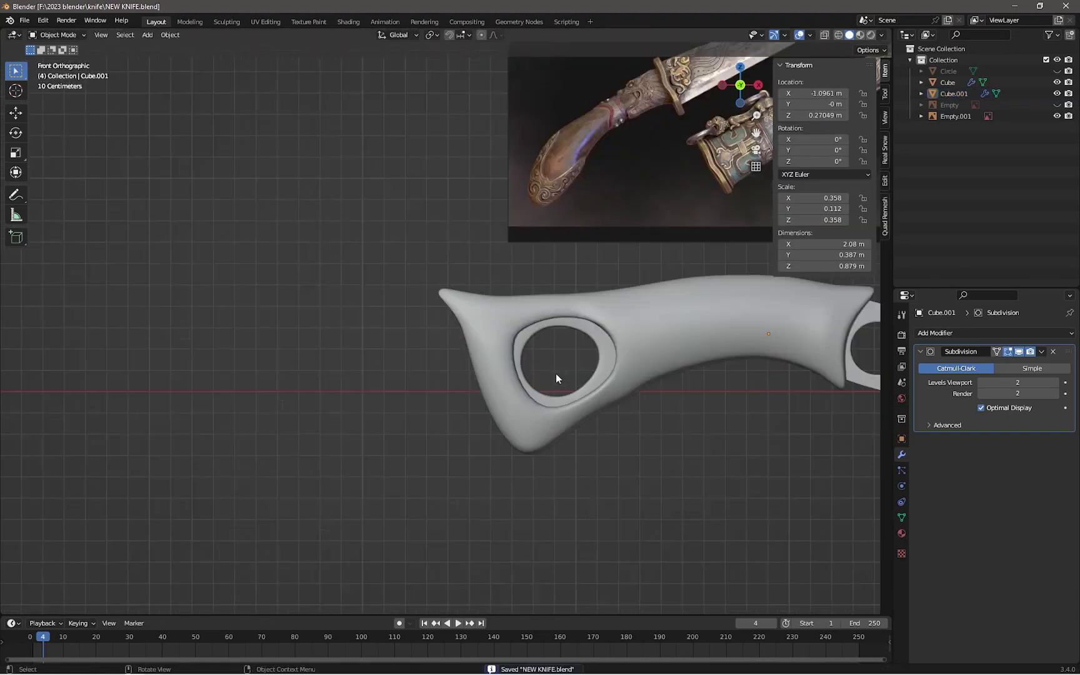
# Switch to a side view of the handle and orbit to inspect it from several angles
pyautogui.press('Tab')
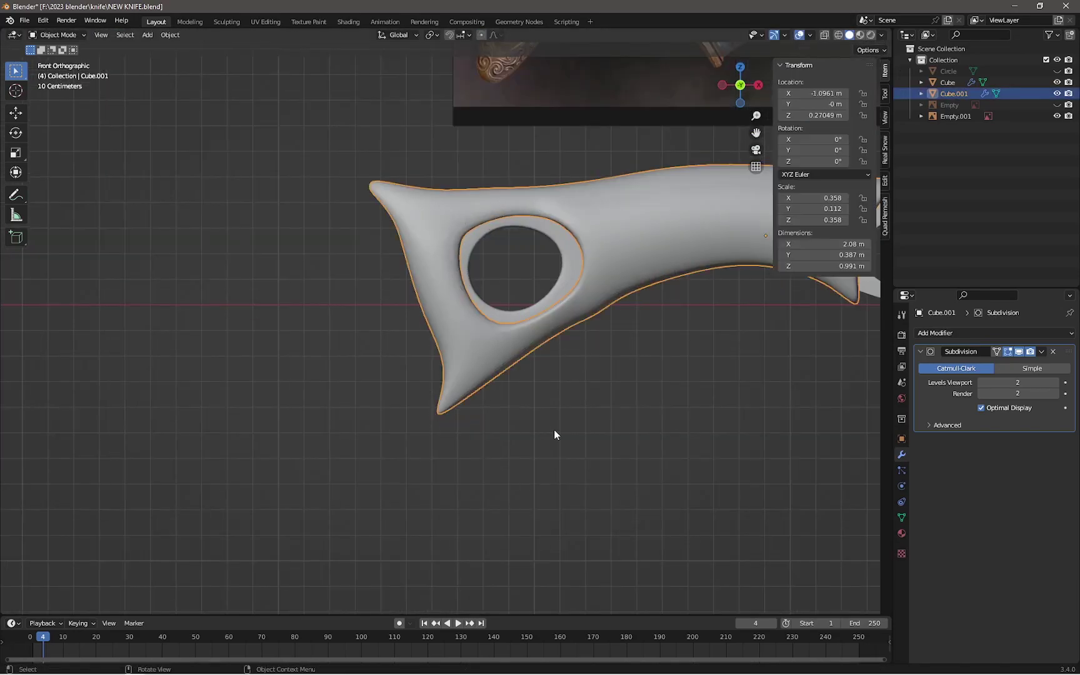
pyautogui.press('ctrl+KP_3')
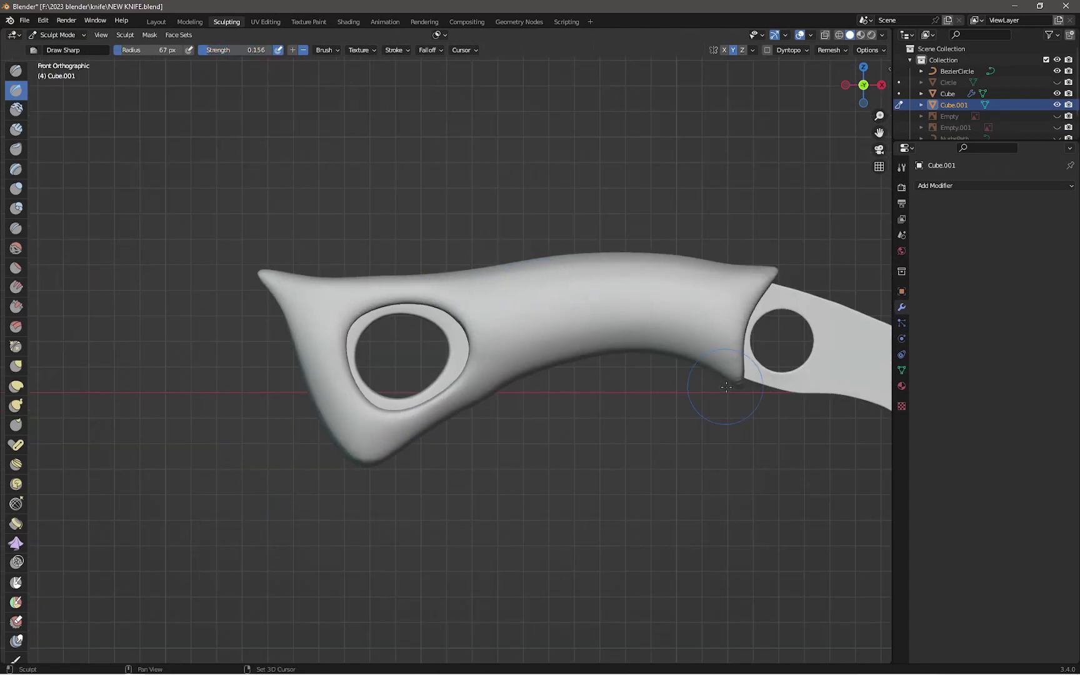
pyautogui.moveTo(726, 386); pyautogui.dragTo(605, 377, button='middle')
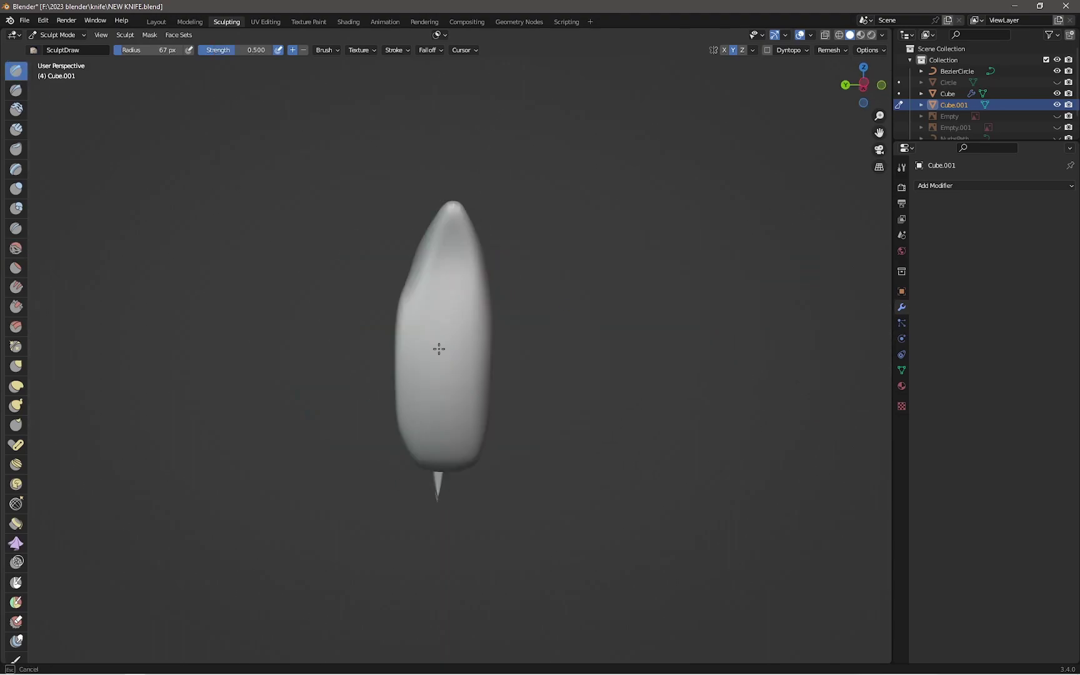
pyautogui.moveTo(439, 349)
pyautogui.mouseDown(button='middle')
pyautogui.moveTo(528, 391)
pyautogui.moveTo(502, 365)
pyautogui.mouseUp(button='middle')
pyautogui.moveTo(267, 589); pyautogui.dragTo(542, 421, button='middle')
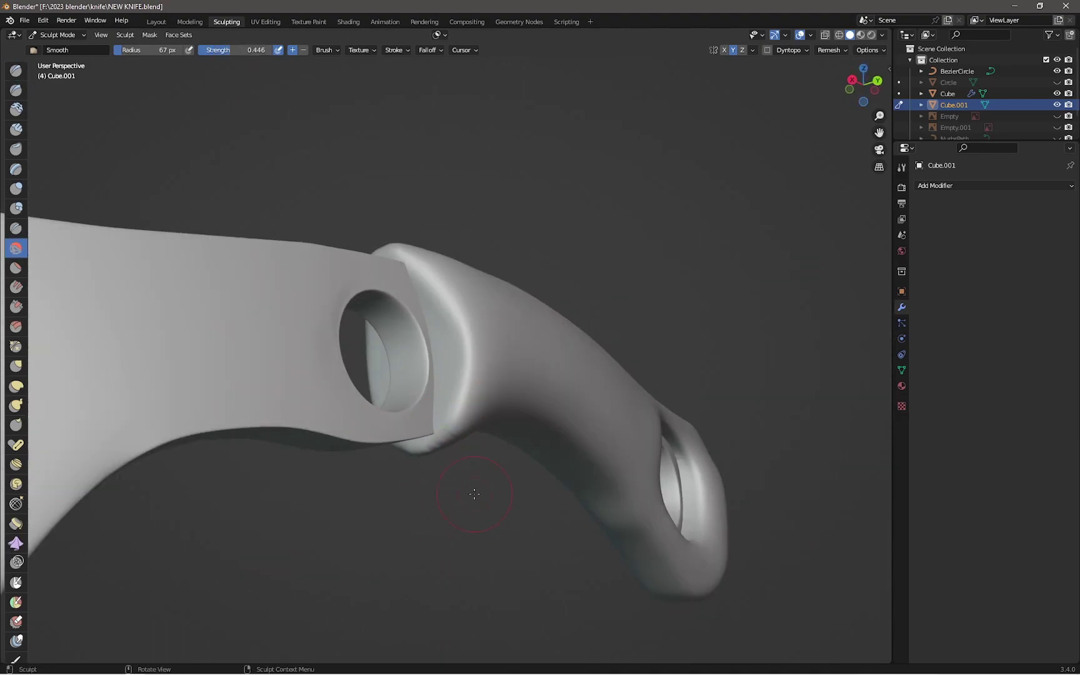
# Select the Grab brush and shrink its radius, zooming in on the handle-blade junction
pyautogui.click(16, 365)
pyautogui.keyDown('ctrl'); pyautogui.moveTo(42, 368); pyautogui.dragTo(528, 276, button='middle'); pyautogui.keyUp('ctrl')
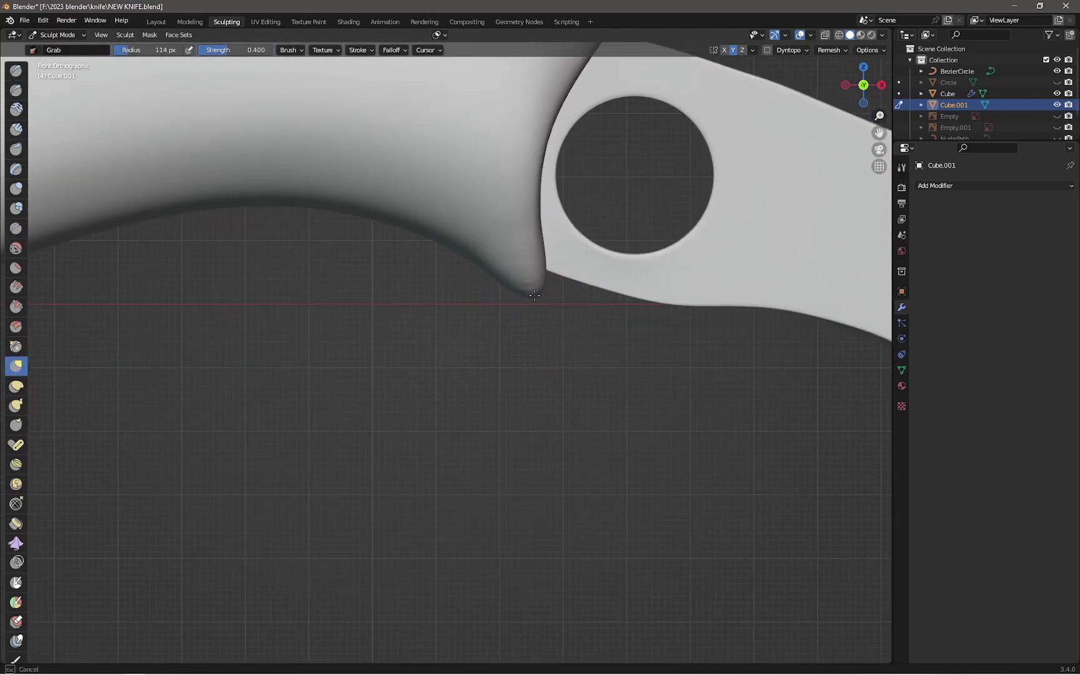
pyautogui.scroll(-3, 579, 156)
pyautogui.moveTo(395, 161)
pyautogui.keyDown('shift'); pyautogui.mouseDown(button='middle')
pyautogui.moveTo(475, 284)
pyautogui.moveTo(644, 305)
pyautogui.mouseUp(button='middle'); pyautogui.keyUp('shift')
pyautogui.rightClick(644, 305)
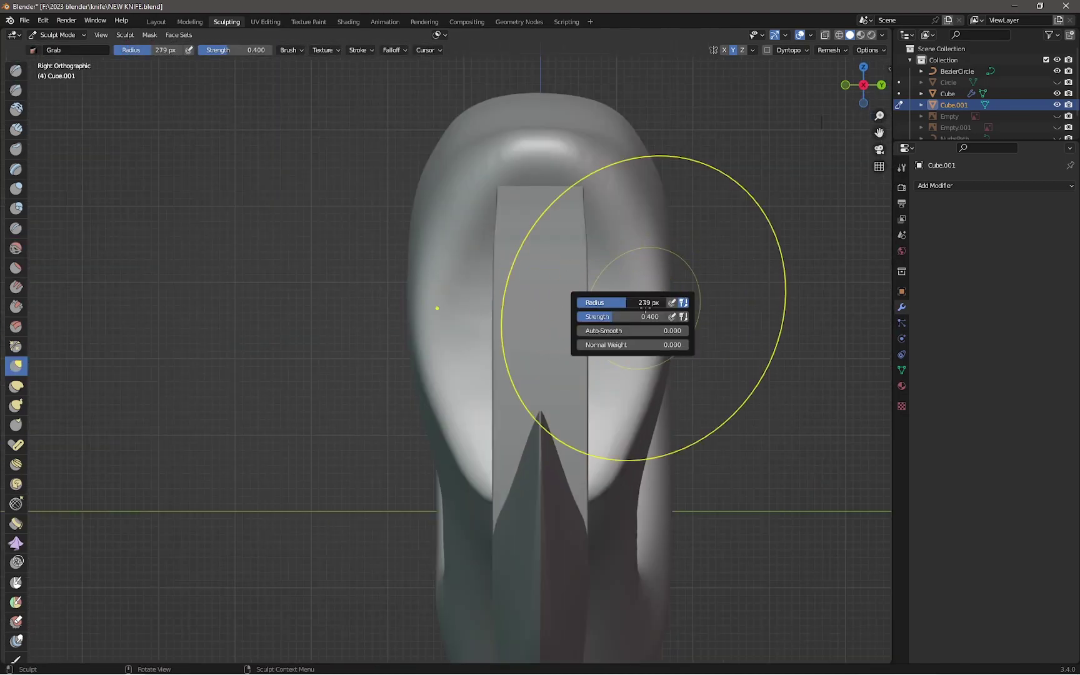
pyautogui.moveTo(574, 164)
pyautogui.keyDown('alt'); pyautogui.mouseDown(button='middle')
pyautogui.moveTo(446, 350)
pyautogui.moveTo(482, 355)
pyautogui.moveTo(258, 347)
pyautogui.moveTo(421, 336)
pyautogui.moveTo(22, 168)
pyautogui.mouseUp(button='middle'); pyautogui.keyUp('alt')
pyautogui.scroll(4, 415, 341)
# Orbit around the handle and snap to the left side view
pyautogui.moveTo(575, 411)
pyautogui.mouseDown(button='middle')
pyautogui.moveTo(367, 356)
pyautogui.moveTo(417, 390)
pyautogui.moveTo(350, 387)
pyautogui.mouseUp(button='middle')
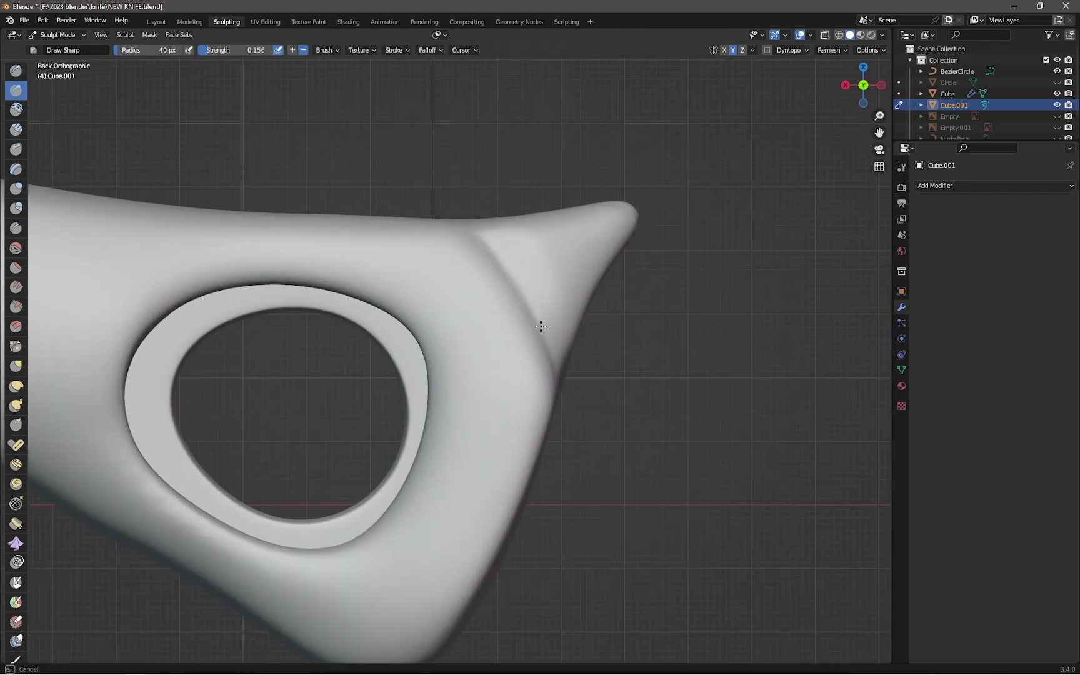
pyautogui.moveTo(541, 326)
pyautogui.mouseDown(button='middle')
pyautogui.moveTo(418, 341)
pyautogui.moveTo(423, 438)
pyautogui.mouseUp(button='middle')
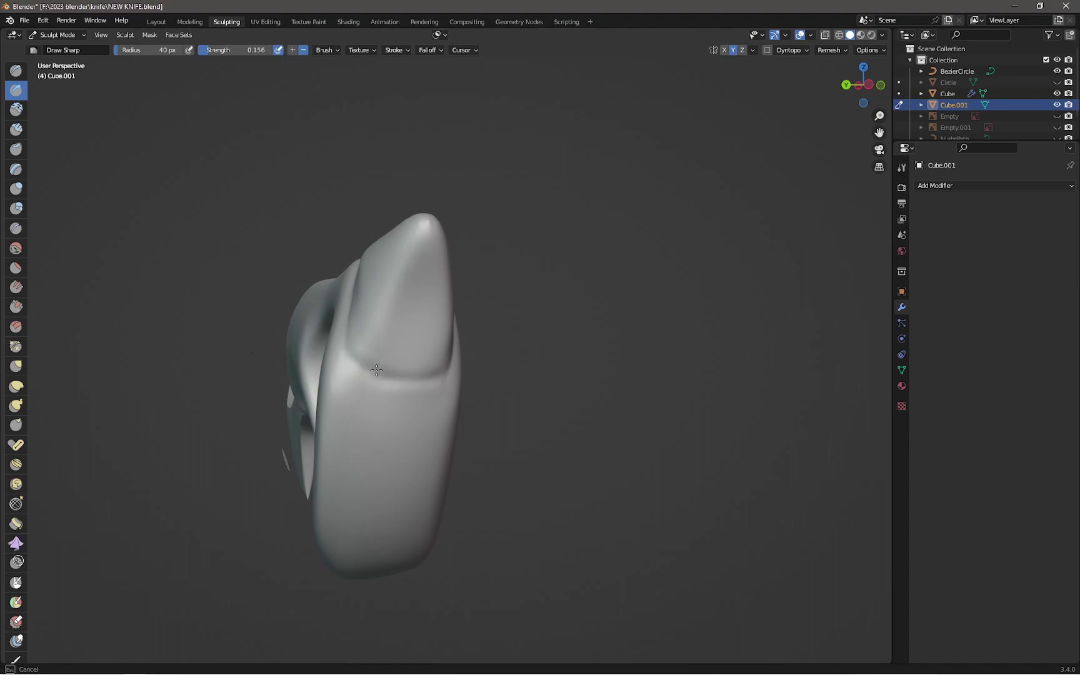
pyautogui.press('`')
pyautogui.click(307, 367)
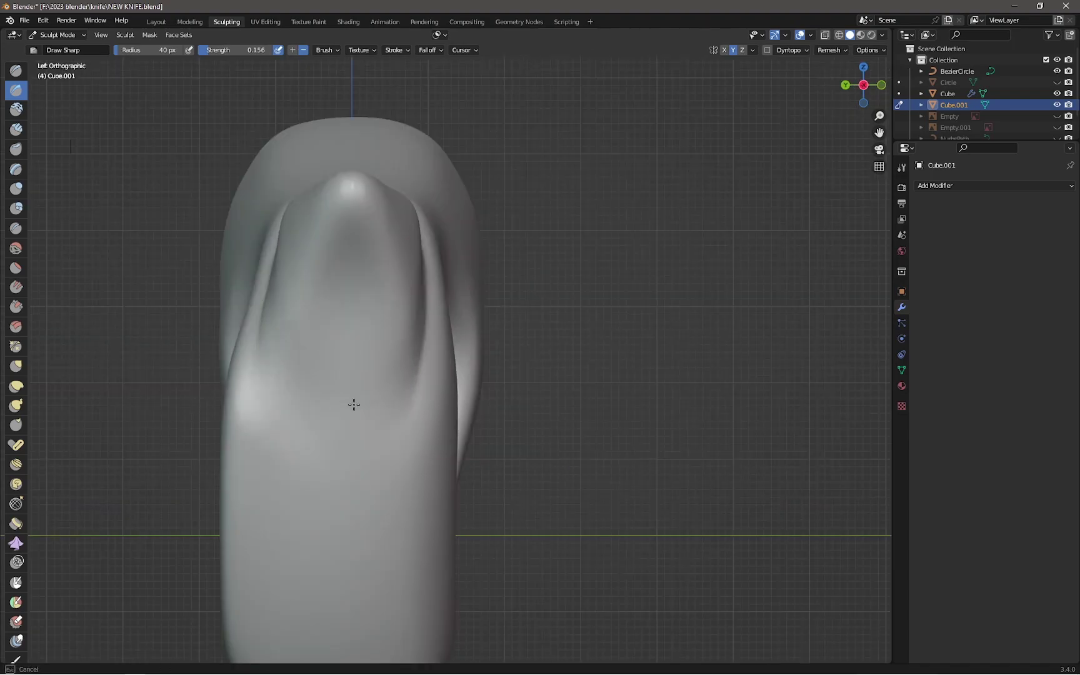
# Reselect the Grab brush and frame the handle's end from the left side
pyautogui.press('g')
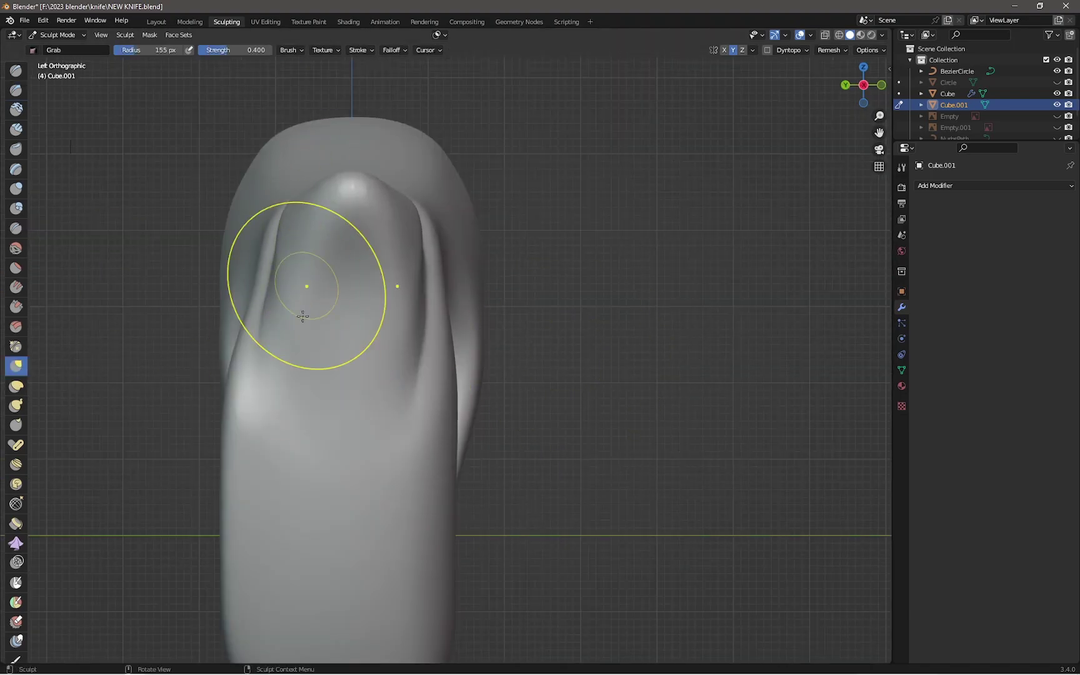
pyautogui.keyDown('shift'); pyautogui.moveTo(222, 592); pyautogui.dragTo(358, 511, button='middle'); pyautogui.keyUp('shift')
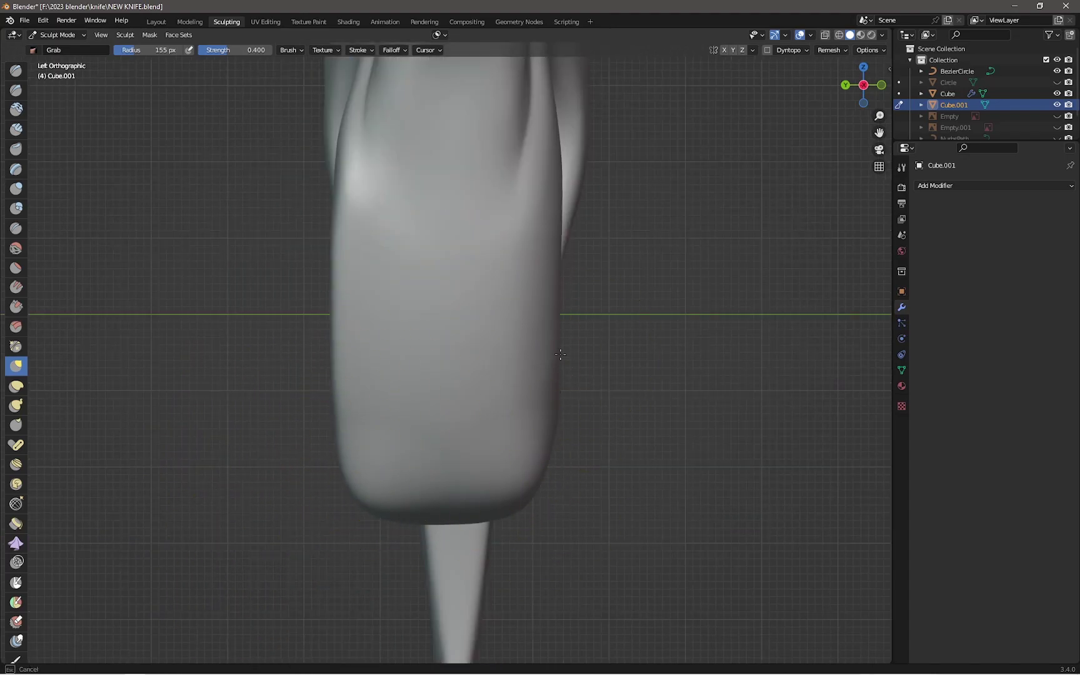
pyautogui.keyDown('shift'); pyautogui.moveTo(560, 355); pyautogui.dragTo(374, 293, button='middle'); pyautogui.keyUp('shift')
pyautogui.moveTo(523, 393); pyautogui.dragTo(531, 381, button='middle')
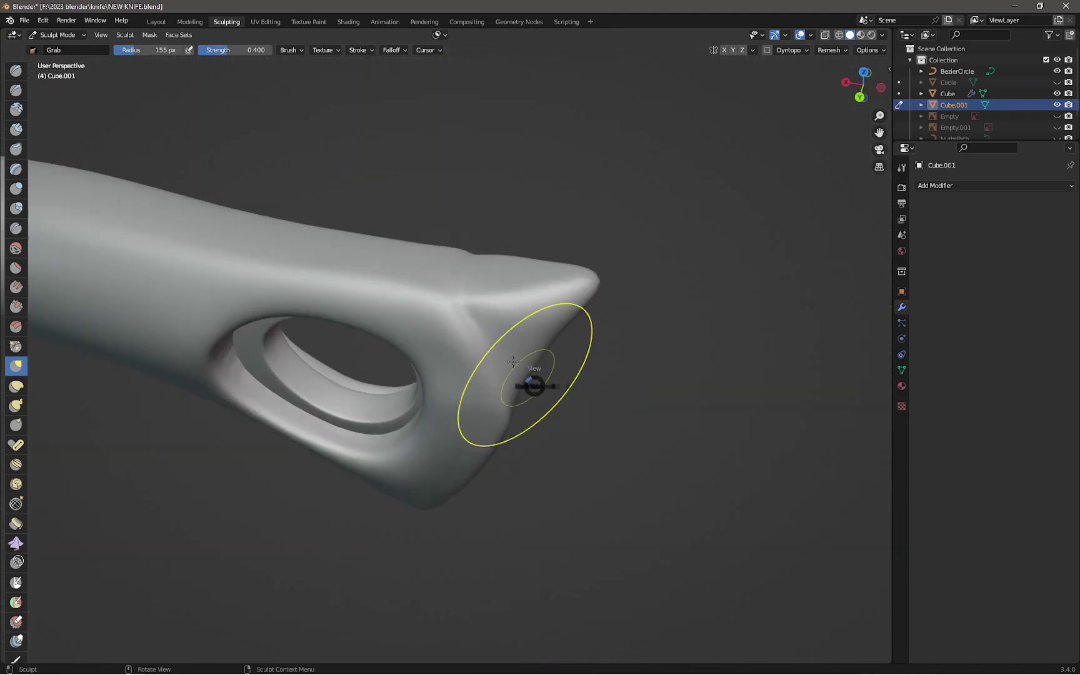
pyautogui.scroll(-5, 458, 361)
pyautogui.press('`')
pyautogui.scroll(-2, 345, 191)
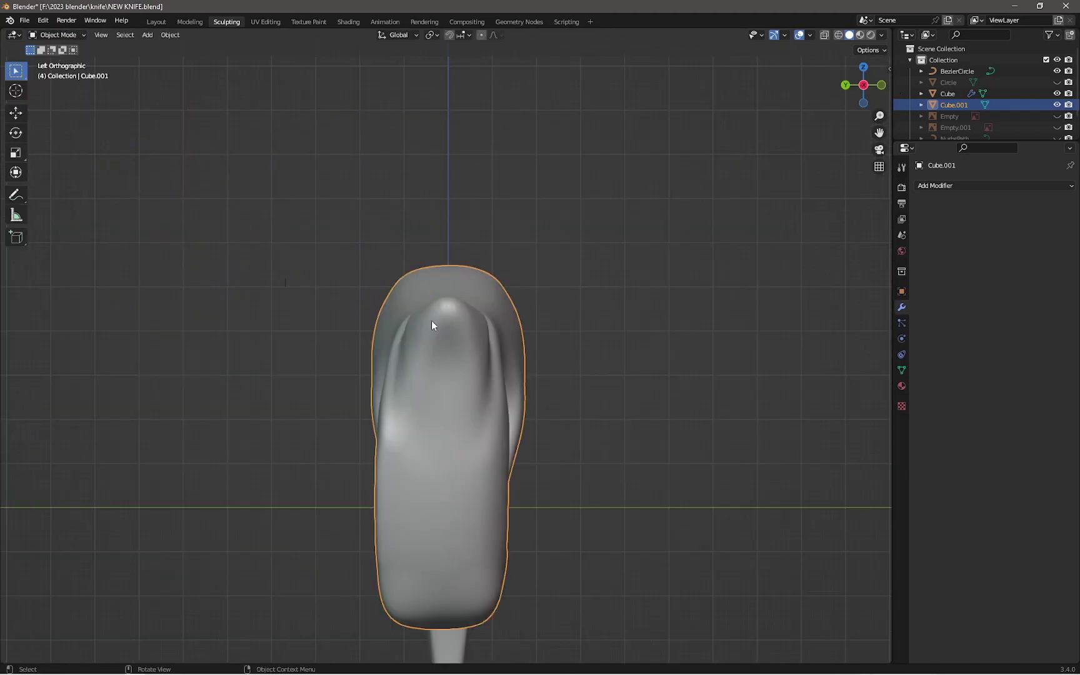
# Enter Edit Mode on the handle and orbit around to inspect its mesh
pyautogui.press('Tab')
pyautogui.scroll(5, 432, 325)
pyautogui.moveTo(432, 325); pyautogui.dragTo(400, 432, button='middle')
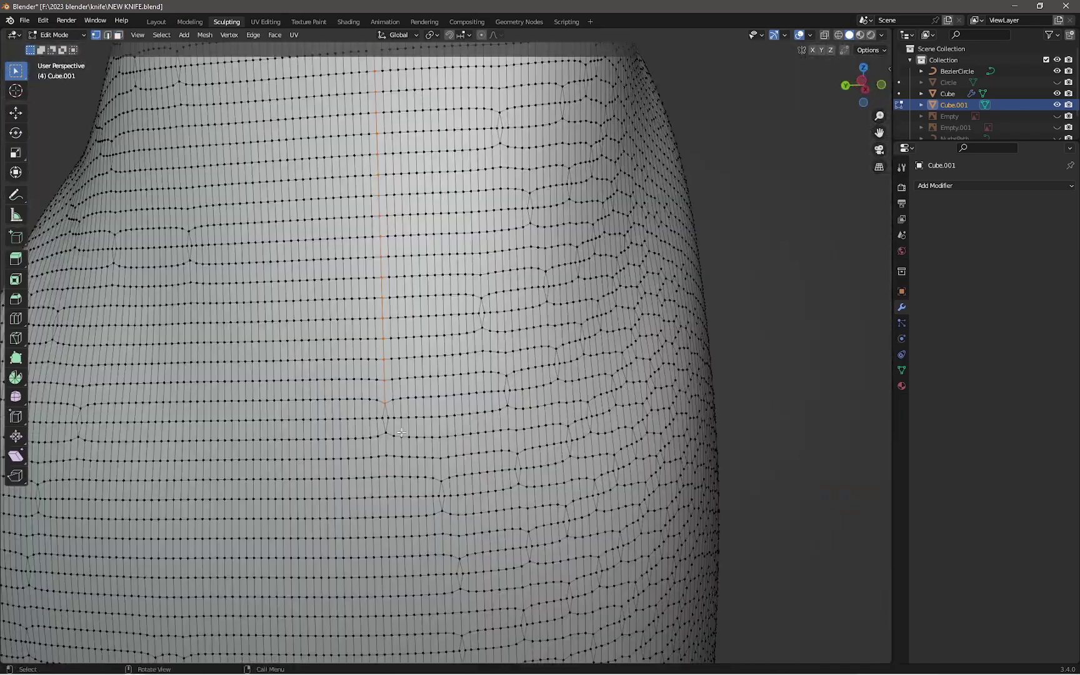
pyautogui.scroll(2, 400, 433)
pyautogui.scroll(-3, 361, 241)
pyautogui.scroll(-4, 398, 309)
pyautogui.scroll(6, 479, 450)
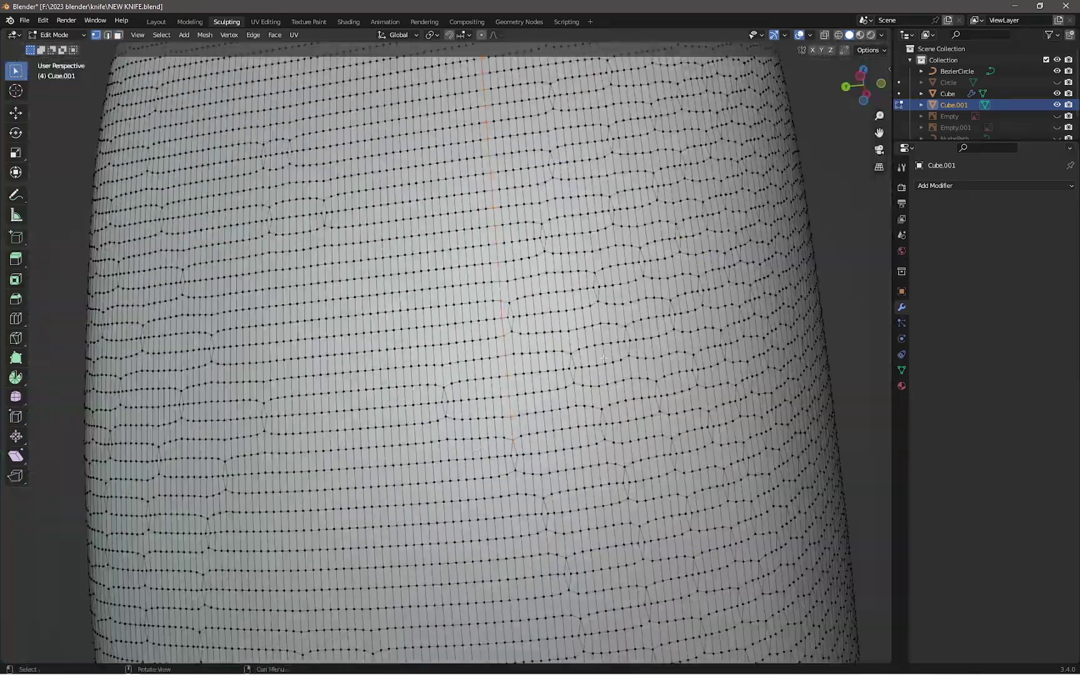
pyautogui.moveTo(514, 458); pyautogui.dragTo(367, 287, button='middle')
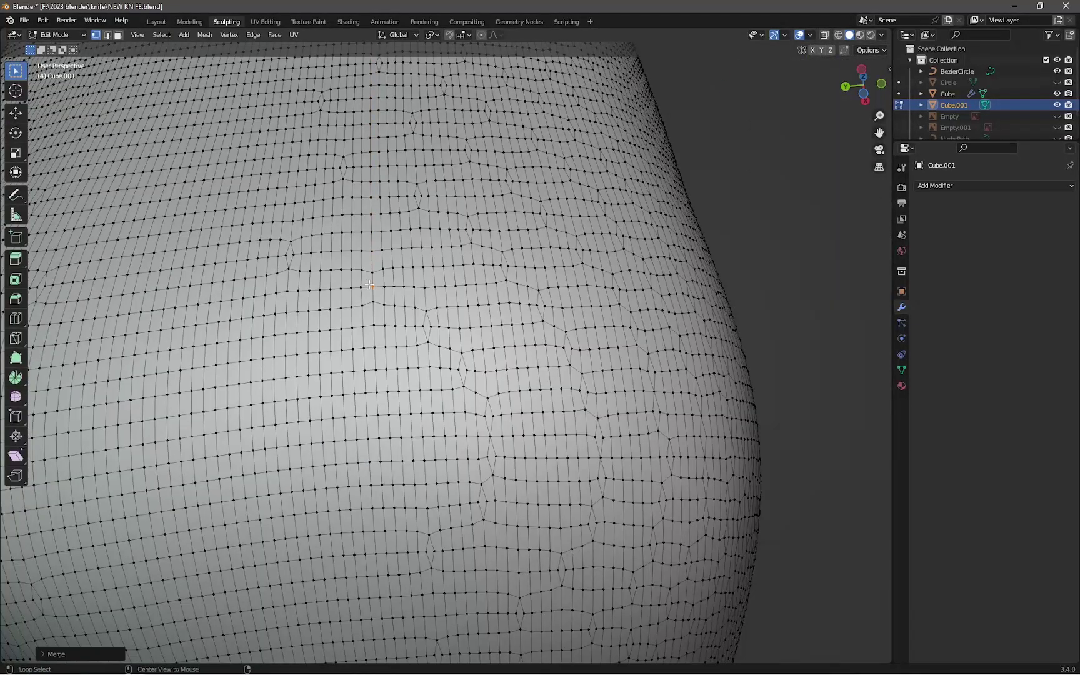
pyautogui.scroll(-5, 370, 285)
pyautogui.scroll(5, 512, 164)
pyautogui.moveTo(512, 165); pyautogui.dragTo(586, 327, button='middle')
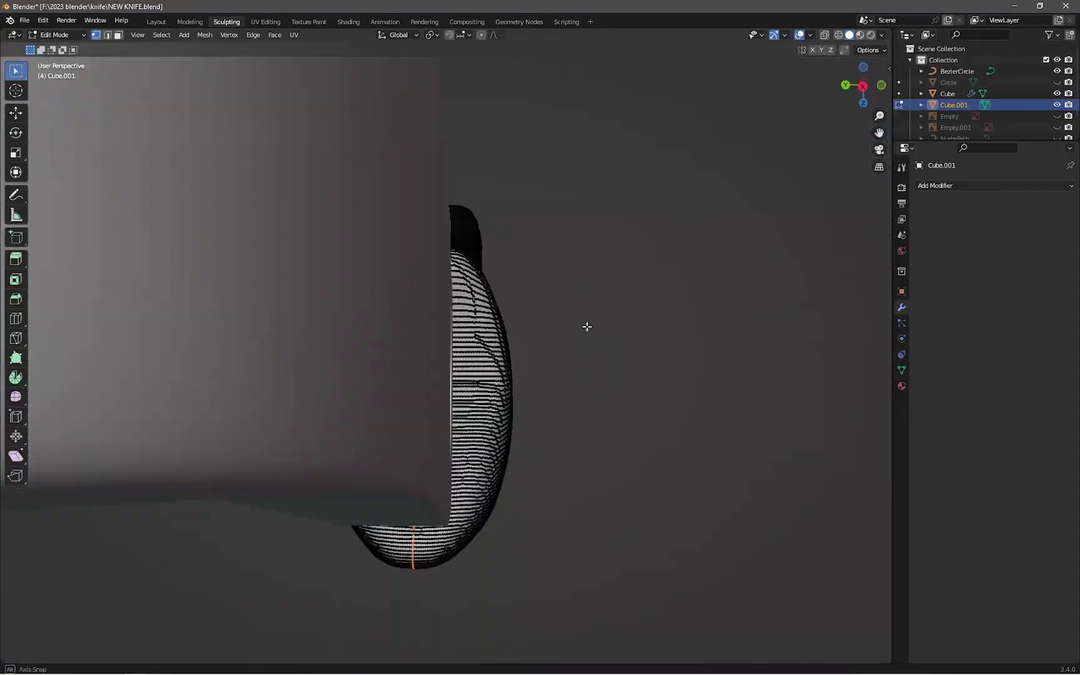
# Set the left side view with X-ray on to reach hidden vertices
pyautogui.press('ctrl+KP_3')
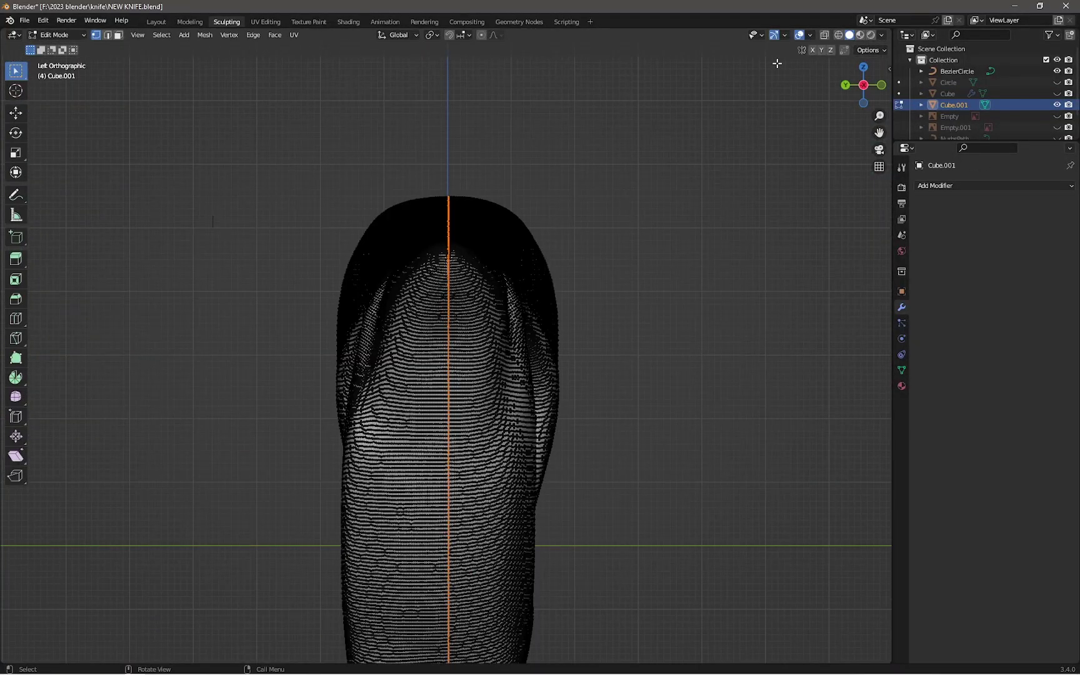
pyautogui.hotkey('alt', 'z')
pyautogui.scroll(-2, 628, 228)
pyautogui.scroll(2, 811, 55)
pyautogui.click(799, 36)
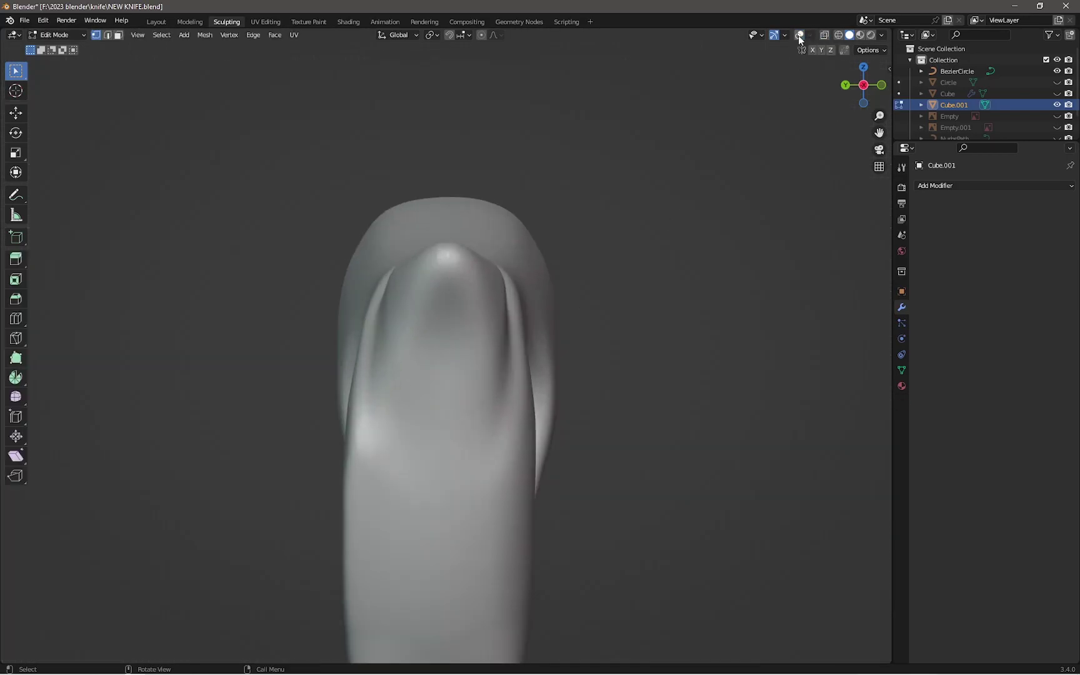
pyautogui.click(799, 35)
pyautogui.press('Tab')
pyautogui.scroll(-2, 513, 352)
# Select the handle's centre edge loop and remove it
pyautogui.press('l')
pyautogui.scroll(2, 567, 198)
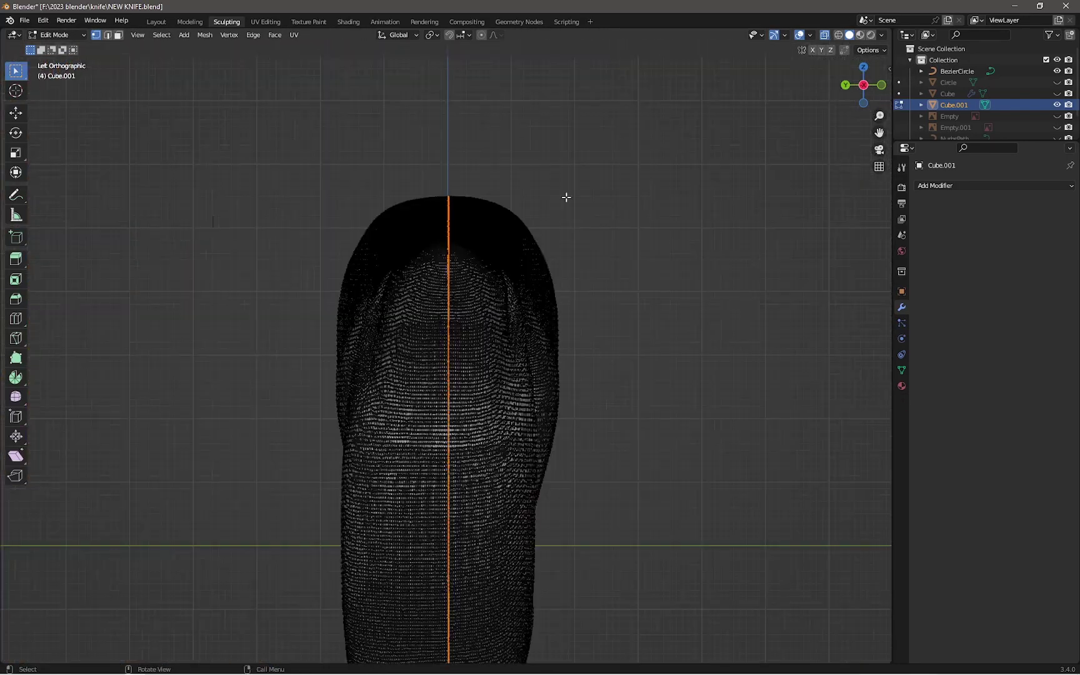
pyautogui.scroll(8, 500, 292)
pyautogui.scroll(-5, 500, 292)
pyautogui.keyDown('alt'); pyautogui.click(490, 350); pyautogui.keyUp('alt')
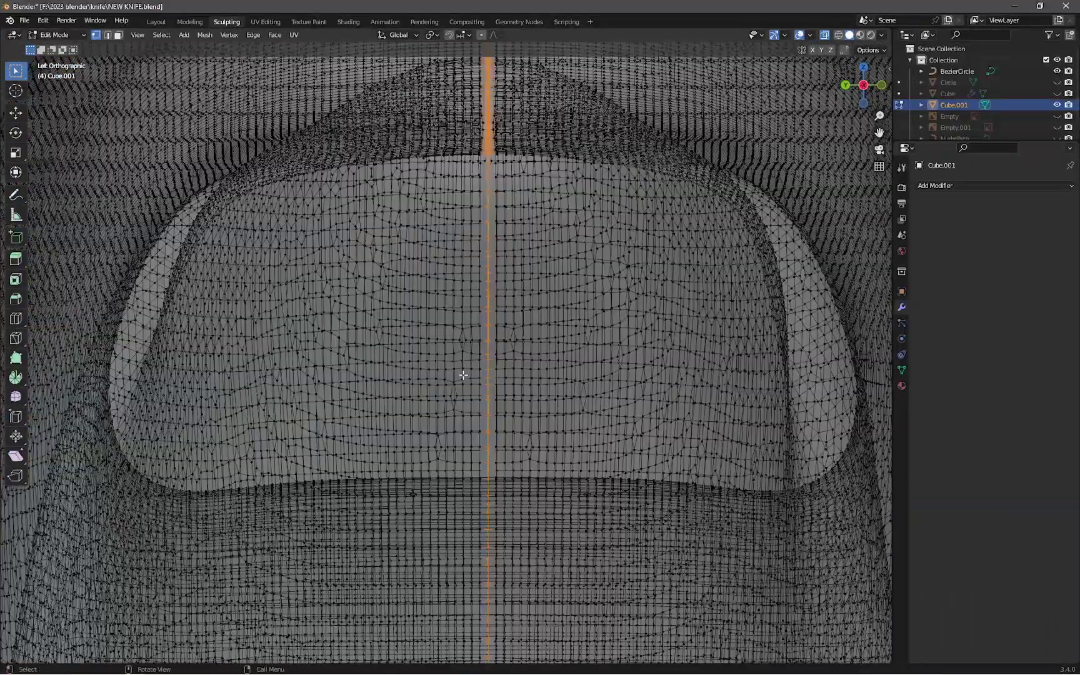
pyautogui.press('h')
# Box-select the left half of the handle and delete its vertices
pyautogui.scroll(-8, 447, 381)
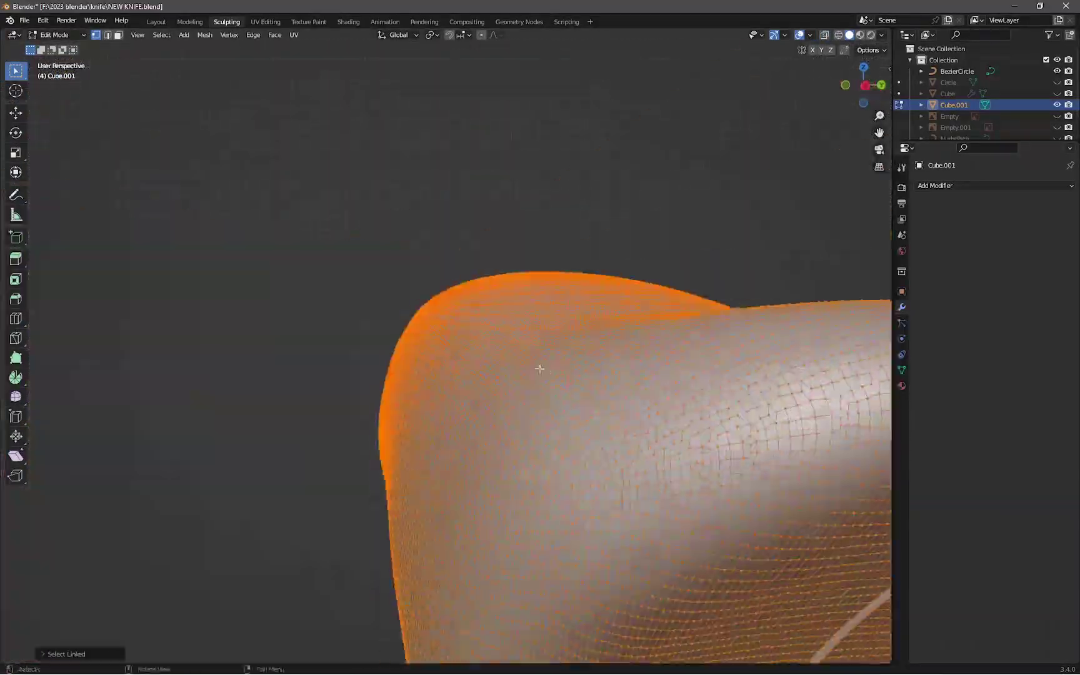
pyautogui.scroll(-2, 314, 218)
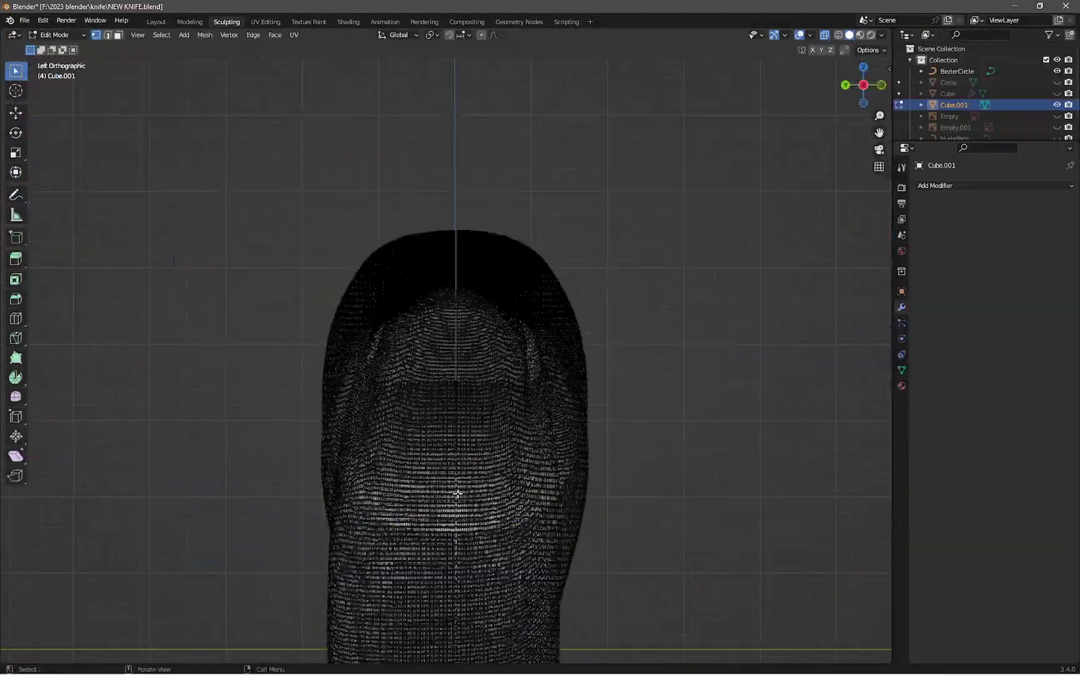
pyautogui.scroll(-2, 382, 294)
pyautogui.scroll(-1, 382, 295)
pyautogui.moveTo(306, 43); pyautogui.dragTo(471, 618)
pyautogui.scroll(5, 471, 618)
pyautogui.rightClick(473, 265)
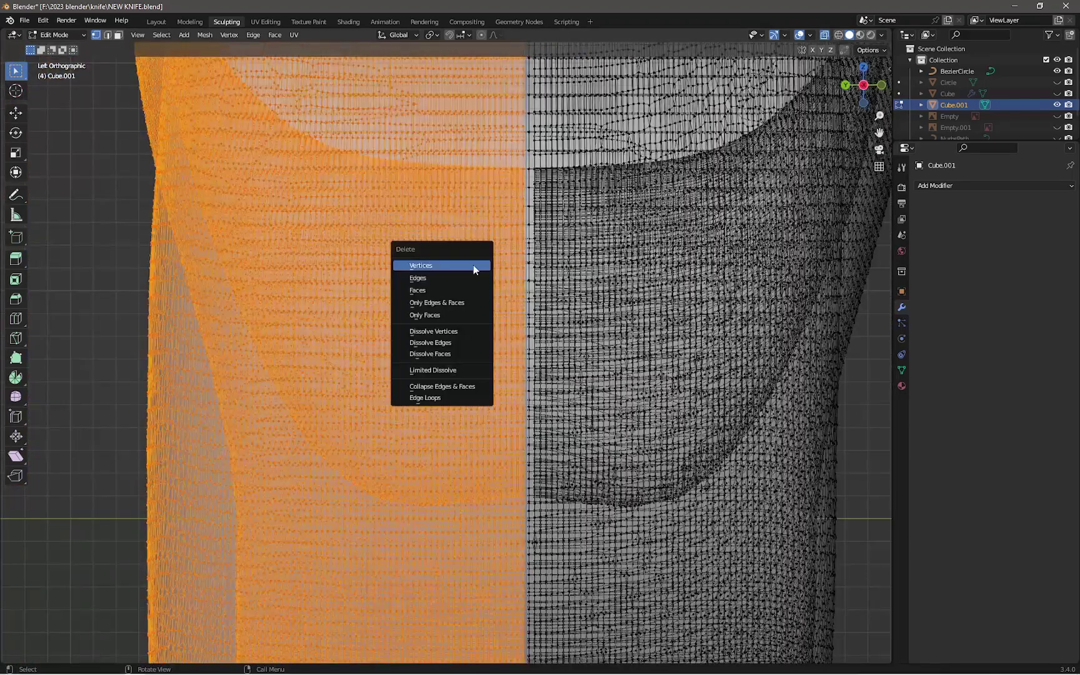
pyautogui.press('h')
pyautogui.press('Tab')
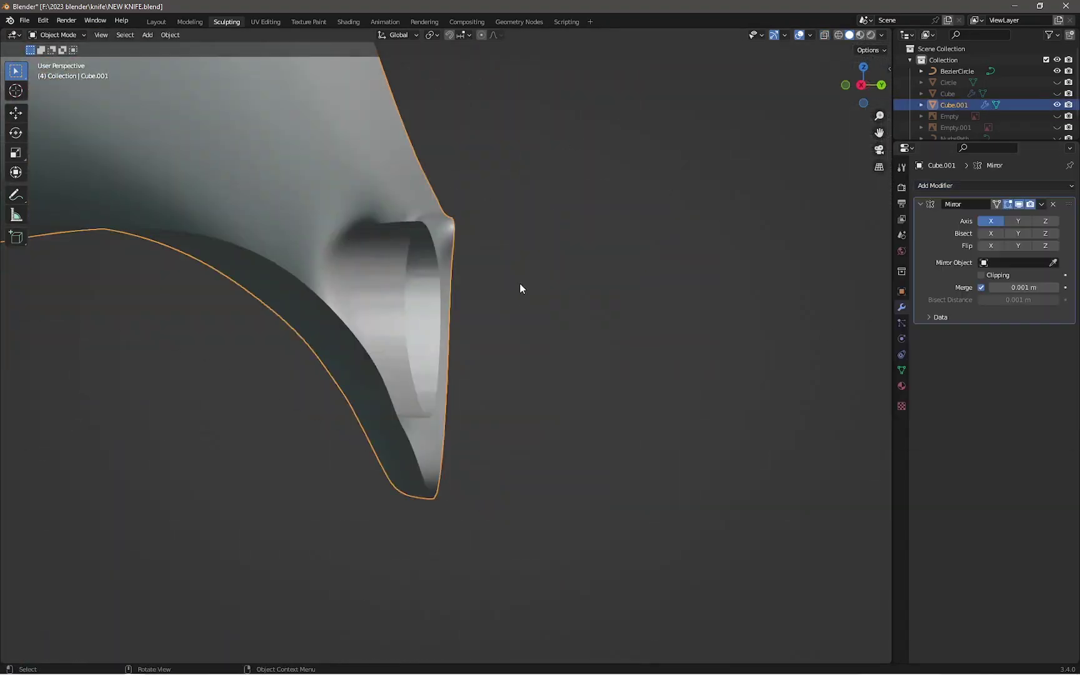
# Add a Mirror modifier on the Y axis with 0.025 m merge distance
pyautogui.moveTo(520, 287); pyautogui.dragTo(437, 375, button='middle')
pyautogui.click(1018, 220)
pyautogui.click(991, 220)
pyautogui.moveTo(1023, 287); pyautogui.dragTo(1037, 287)
pyautogui.press('ctrl+KP_3')
pyautogui.scroll(2, 394, 250)
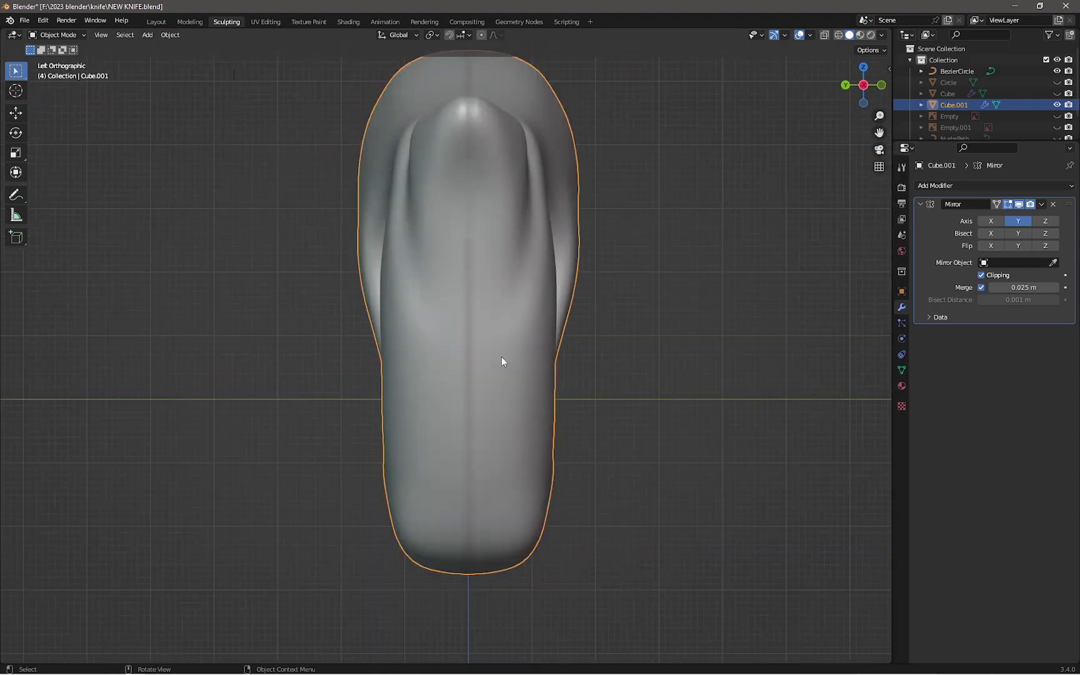
pyautogui.scroll(3, 501, 357)
# Merge the centre seam vertices at center and relax them with LoopTools
pyautogui.press('Tab')
pyautogui.scroll(3, 494, 418)
pyautogui.scroll(3, 494, 418)
pyautogui.press('m')
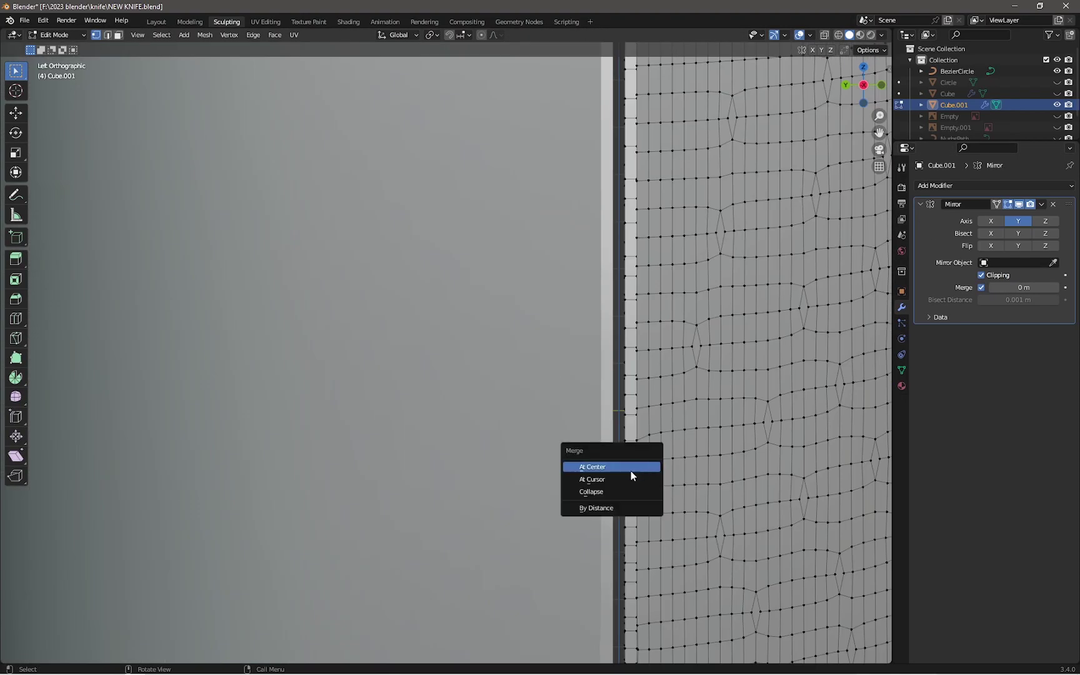
pyautogui.moveTo(630, 471); pyautogui.dragTo(644, 424, button='middle')
pyautogui.scroll(-6, 644, 424)
pyautogui.scroll(5, 601, 434)
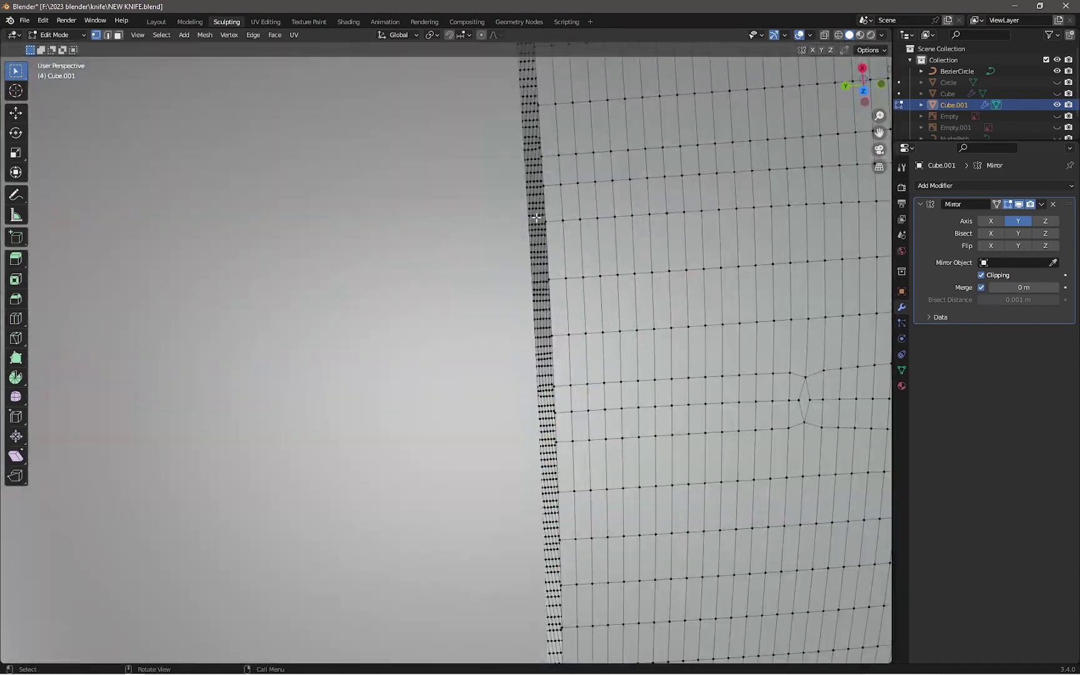
pyautogui.scroll(2, 608, 435)
pyautogui.click(597, 367)
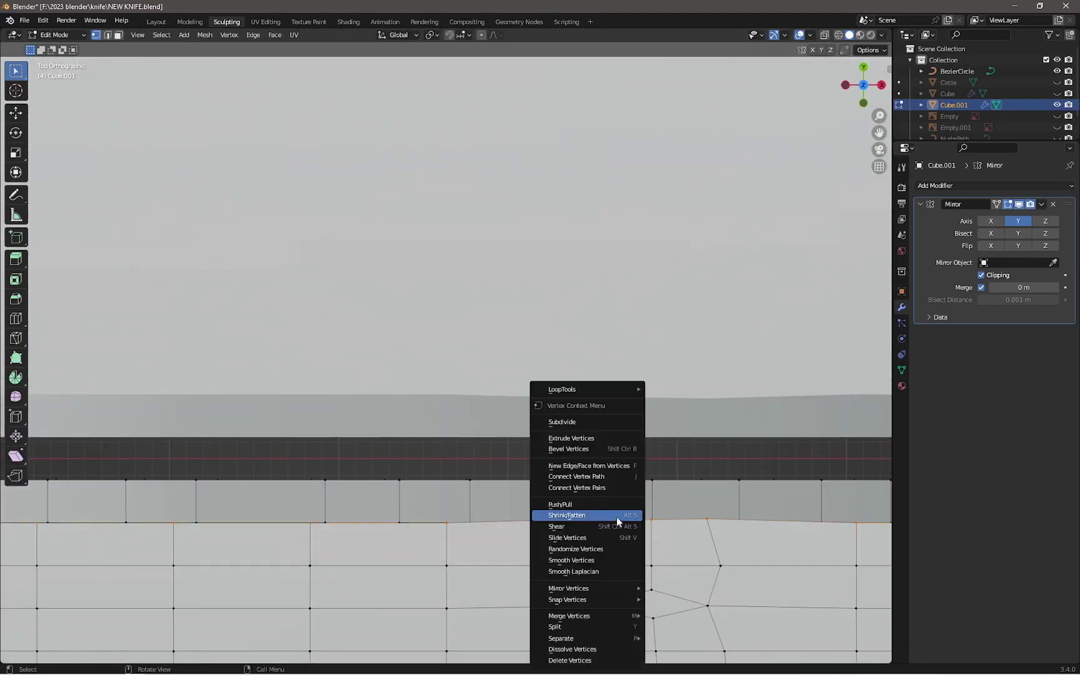
pyautogui.click(681, 456)
pyautogui.scroll(-2, 546, 457)
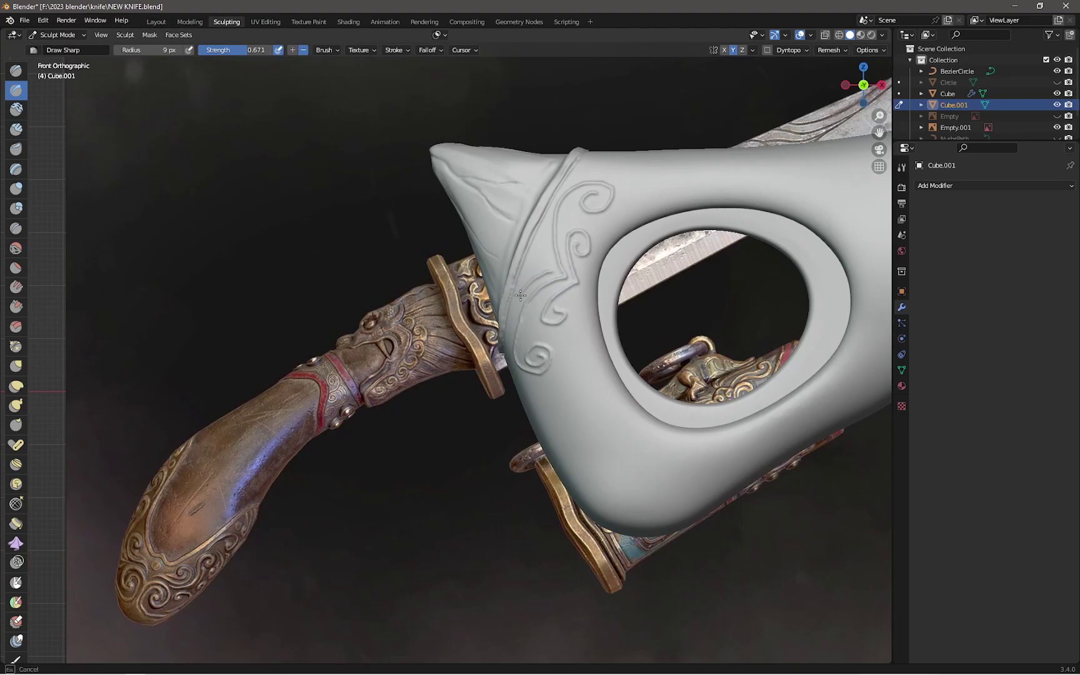
# Carve two scroll lines into the guard, then face its flat panel from the front
pyautogui.moveTo(533, 259); pyautogui.dragTo(535, 263)
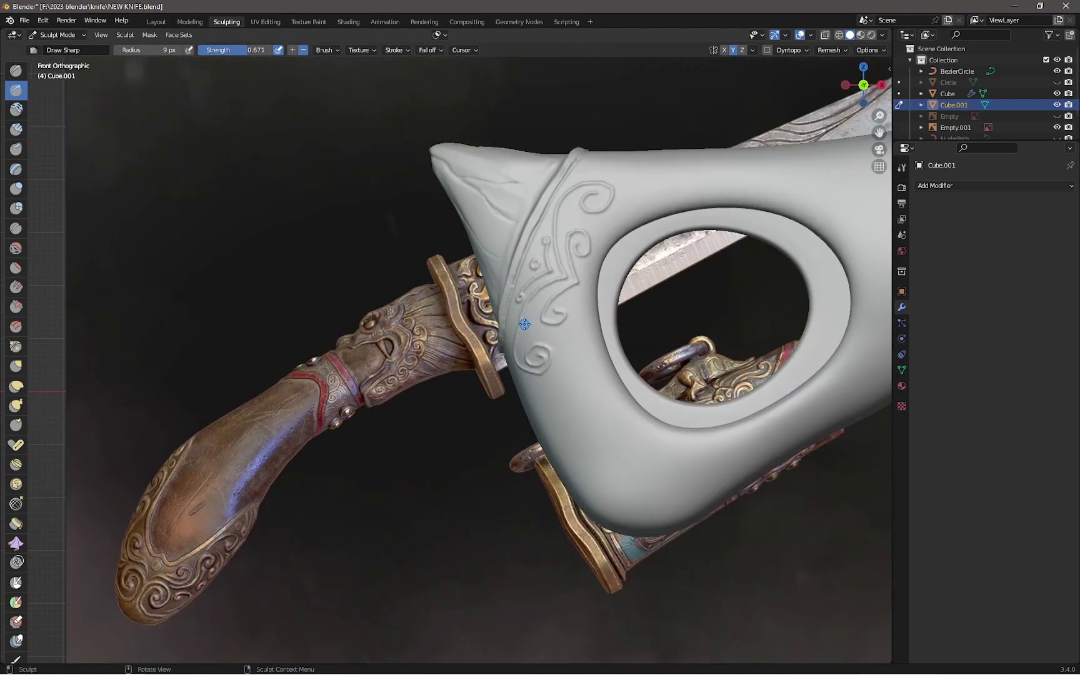
pyautogui.moveTo(524, 324)
pyautogui.keyDown('ctrl'); pyautogui.mouseDown(button='middle')
pyautogui.moveTo(536, 276)
pyautogui.moveTo(523, 324)
pyautogui.mouseUp(button='middle'); pyautogui.keyUp('ctrl')
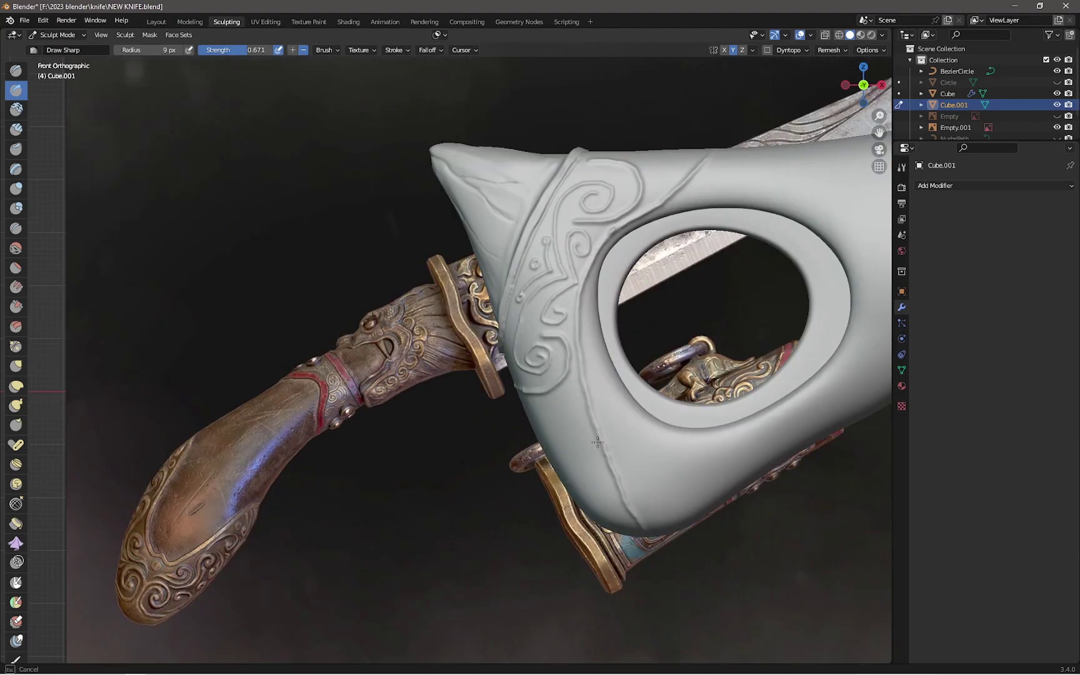
pyautogui.moveTo(598, 443); pyautogui.dragTo(621, 266, button='middle')
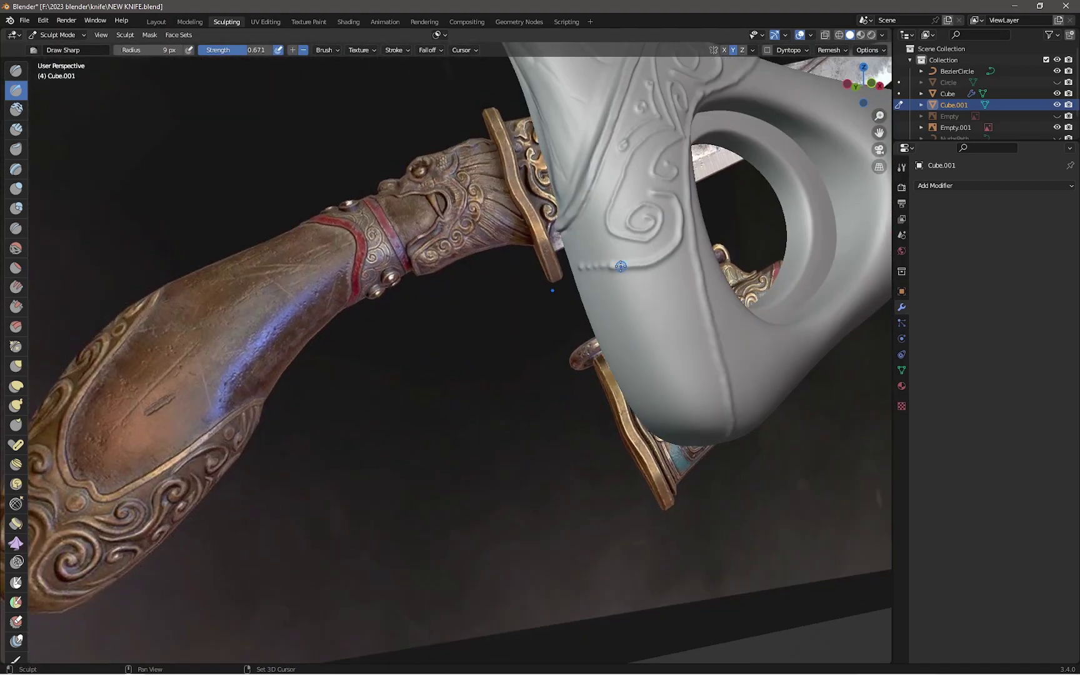
pyautogui.press('KP_1')
pyautogui.keyDown('ctrl'); pyautogui.moveTo(622, 282); pyautogui.dragTo(636, 314, button='middle'); pyautogui.keyUp('ctrl')
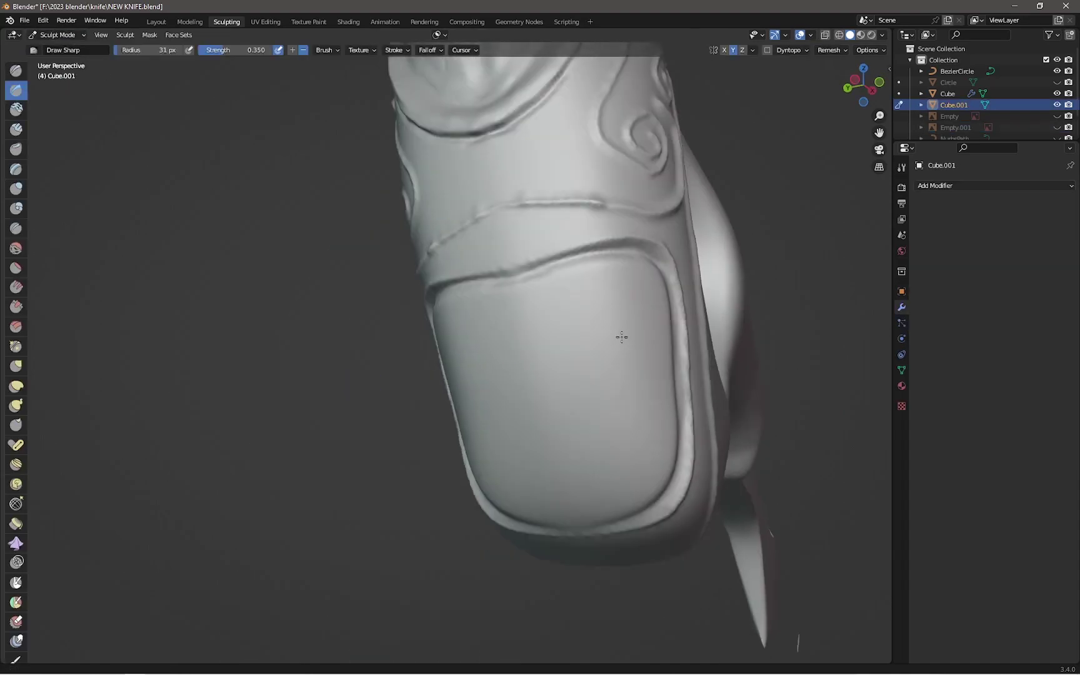
pyautogui.moveTo(621, 337)
pyautogui.mouseDown(button='middle')
pyautogui.moveTo(373, 482)
pyautogui.moveTo(598, 470)
pyautogui.moveTo(509, 261)
pyautogui.moveTo(552, 190)
pyautogui.mouseUp(button='middle')
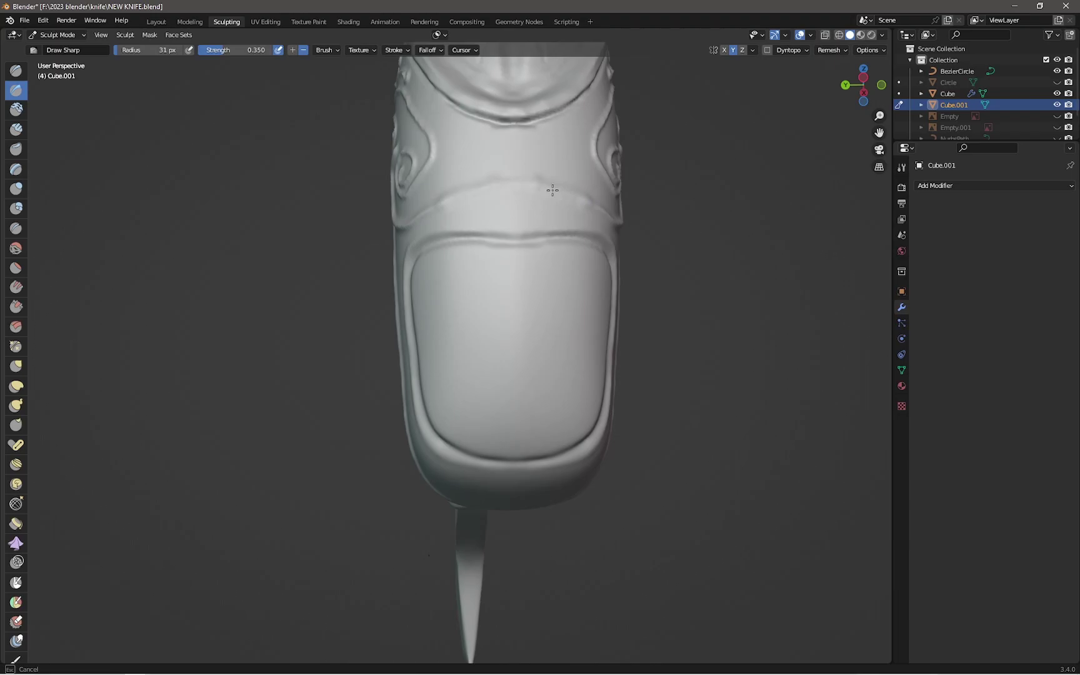
# Switch between Draw and Grab brushes and shrink the brush radius to 102
pyautogui.press('x')
pyautogui.moveTo(492, 221)
pyautogui.mouseDown(button='middle')
pyautogui.moveTo(422, 309)
pyautogui.moveTo(458, 472)
pyautogui.moveTo(379, 409)
pyautogui.moveTo(422, 258)
pyautogui.moveTo(594, 331)
pyautogui.moveTo(438, 375)
pyautogui.moveTo(487, 350)
pyautogui.moveTo(504, 363)
pyautogui.moveTo(386, 362)
pyautogui.moveTo(543, 410)
pyautogui.moveTo(534, 433)
pyautogui.mouseUp(button='middle')
pyautogui.press('g')
pyautogui.rightClick(438, 369)
pyautogui.rightClick(385, 361)
pyautogui.scroll(3, 456, 400)
pyautogui.press('x')
pyautogui.rightClick(383, 316)
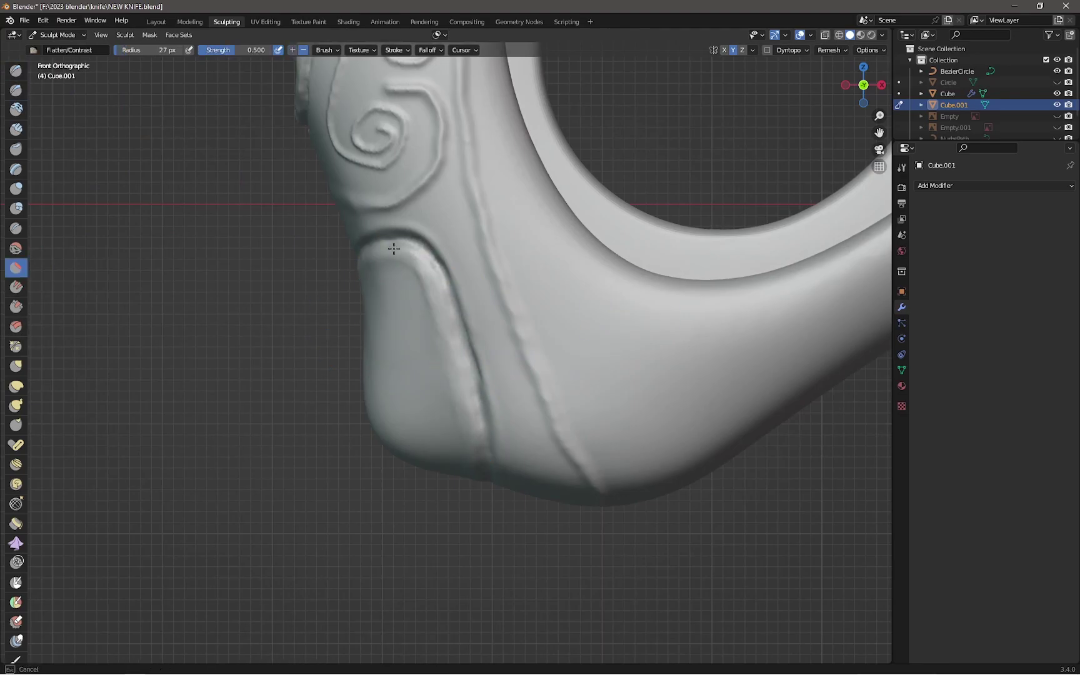
# Orbit around the handle end's hole and swirl, smoothing the sculpted surface
pyautogui.moveTo(453, 313)
pyautogui.mouseDown(button='middle')
pyautogui.moveTo(538, 205)
pyautogui.moveTo(398, 403)
pyautogui.moveTo(514, 482)
pyautogui.moveTo(465, 422)
pyautogui.moveTo(477, 289)
pyautogui.moveTo(521, 342)
pyautogui.mouseUp(button='middle')
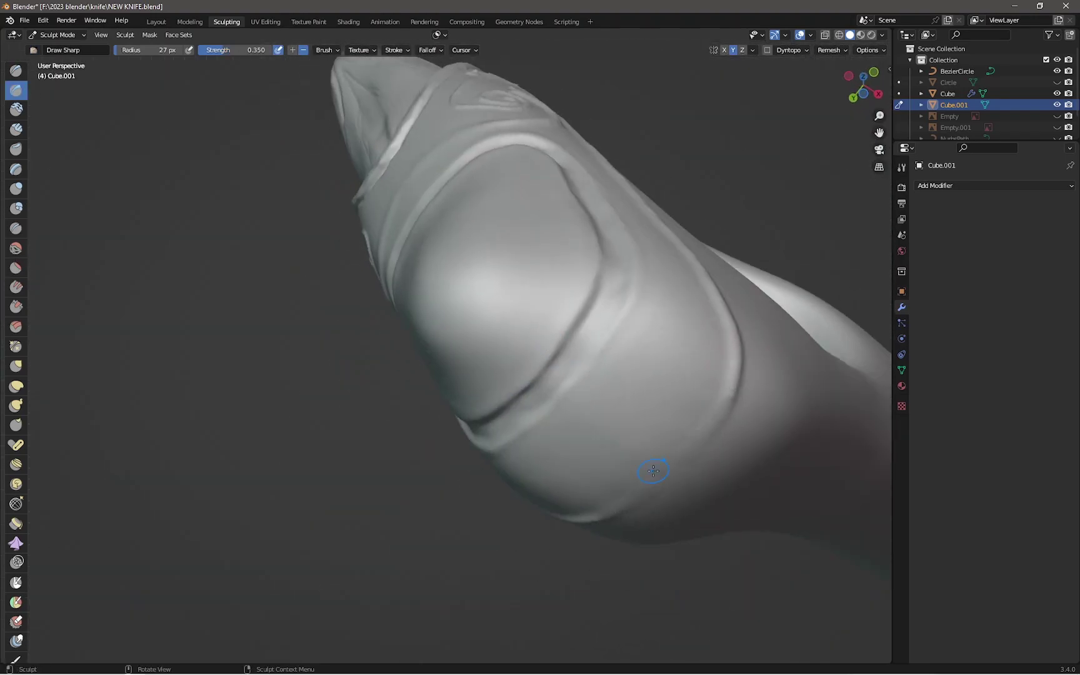
pyautogui.moveTo(653, 471)
pyautogui.mouseDown(button='middle')
pyautogui.moveTo(550, 290)
pyautogui.moveTo(422, 443)
pyautogui.moveTo(447, 370)
pyautogui.moveTo(574, 332)
pyautogui.moveTo(458, 229)
pyautogui.moveTo(658, 233)
pyautogui.moveTo(429, 339)
pyautogui.mouseUp(button='middle')
pyautogui.press('`')
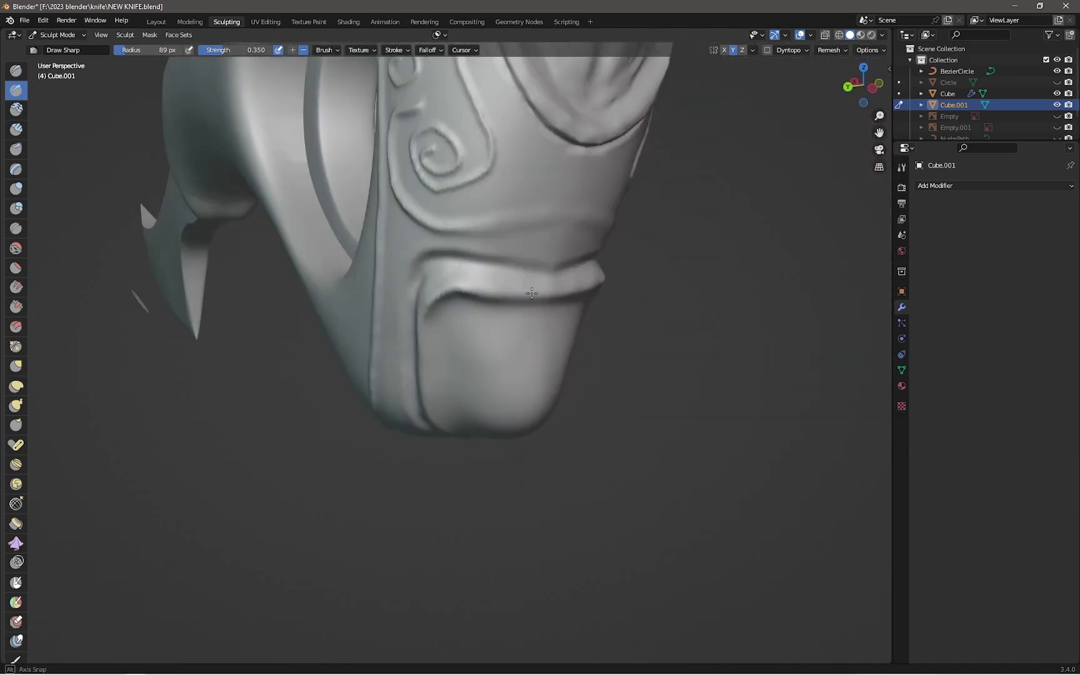
pyautogui.moveTo(355, 417)
pyautogui.mouseDown(button='middle')
pyautogui.moveTo(518, 410)
pyautogui.moveTo(439, 414)
pyautogui.moveTo(475, 218)
pyautogui.mouseUp(button='middle')
pyautogui.moveTo(421, 272)
pyautogui.mouseDown(button='middle')
pyautogui.moveTo(439, 302)
pyautogui.moveTo(422, 325)
pyautogui.moveTo(460, 336)
pyautogui.moveTo(518, 377)
pyautogui.moveTo(468, 397)
pyautogui.mouseUp(button='middle')
pyautogui.press('s')
pyautogui.moveTo(438, 322)
pyautogui.mouseDown(button='middle')
pyautogui.moveTo(525, 244)
pyautogui.moveTo(530, 289)
pyautogui.moveTo(554, 236)
pyautogui.moveTo(482, 357)
pyautogui.moveTo(475, 277)
pyautogui.moveTo(585, 255)
pyautogui.mouseUp(button='middle')
# Return to the Draw Sharp brush and line up a close frontal view of the lobe
pyautogui.press('x')
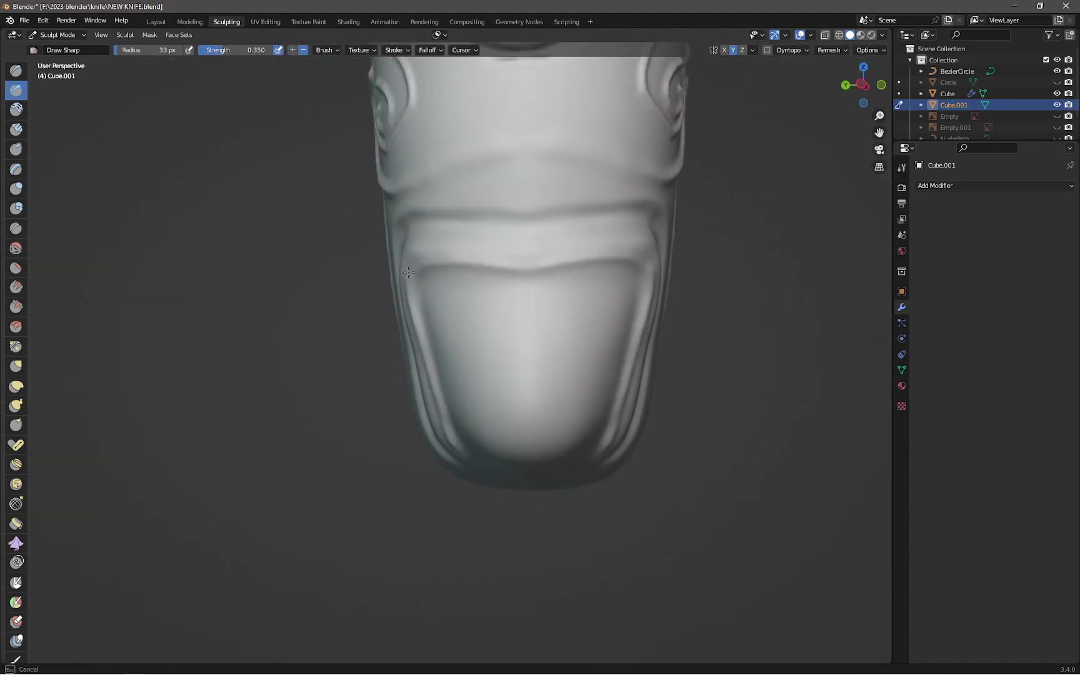
pyautogui.moveTo(456, 311)
pyautogui.mouseDown(button='middle')
pyautogui.moveTo(492, 337)
pyautogui.moveTo(448, 276)
pyautogui.mouseUp(button='middle')
pyautogui.press('x')
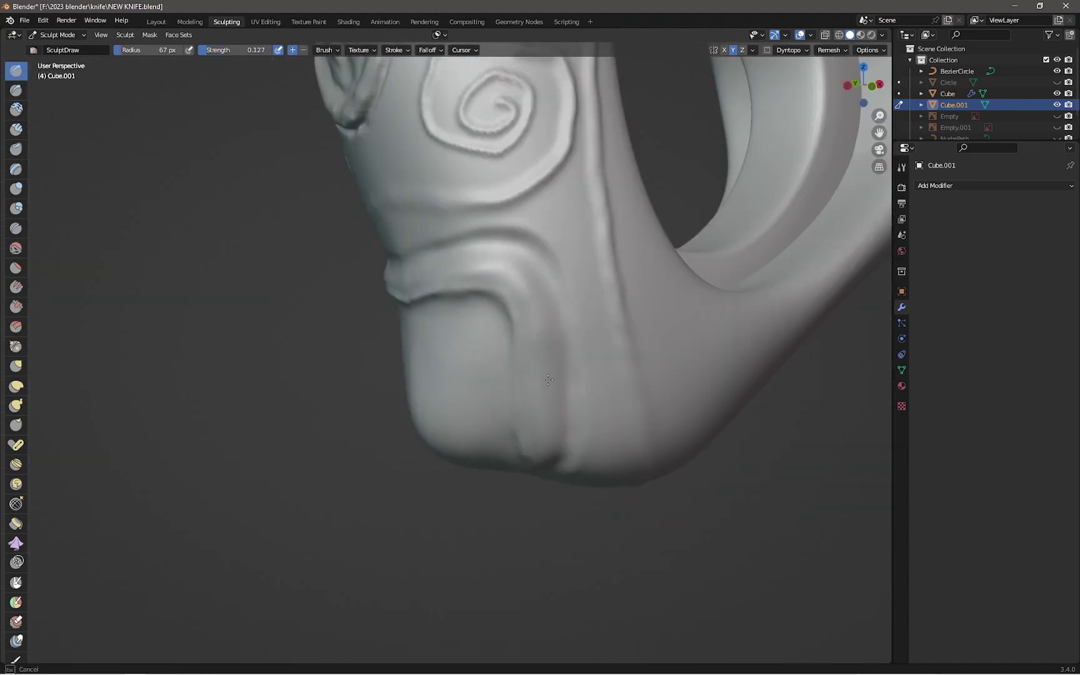
pyautogui.moveTo(548, 379); pyautogui.dragTo(509, 364, button='middle')
pyautogui.press('x')
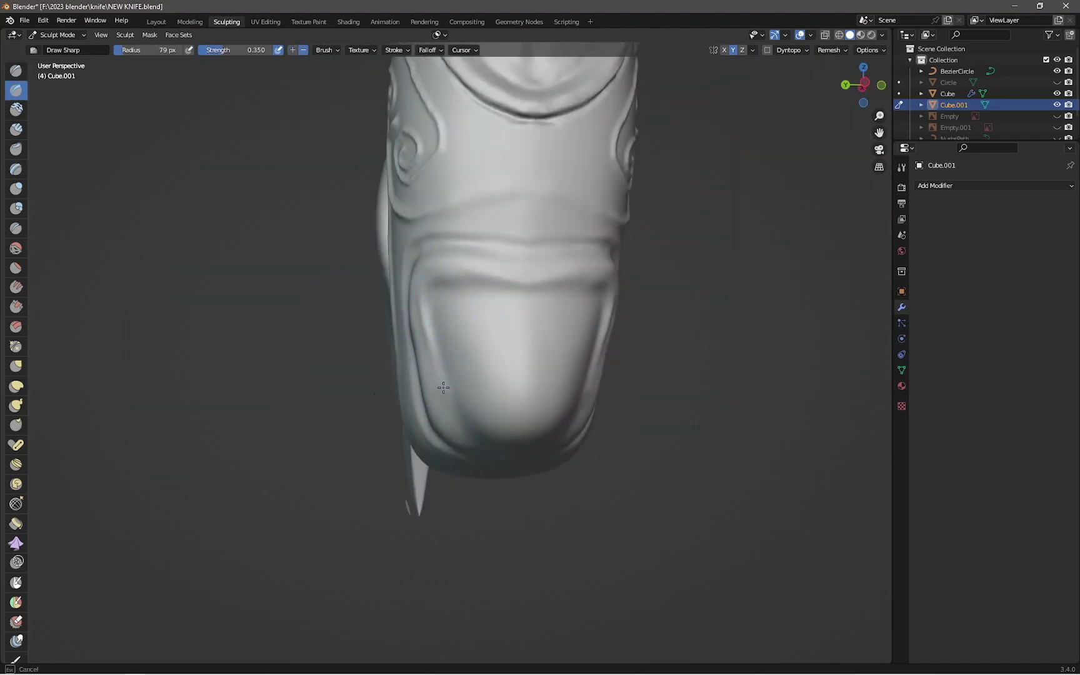
pyautogui.moveTo(535, 285); pyautogui.dragTo(447, 417, button='middle')
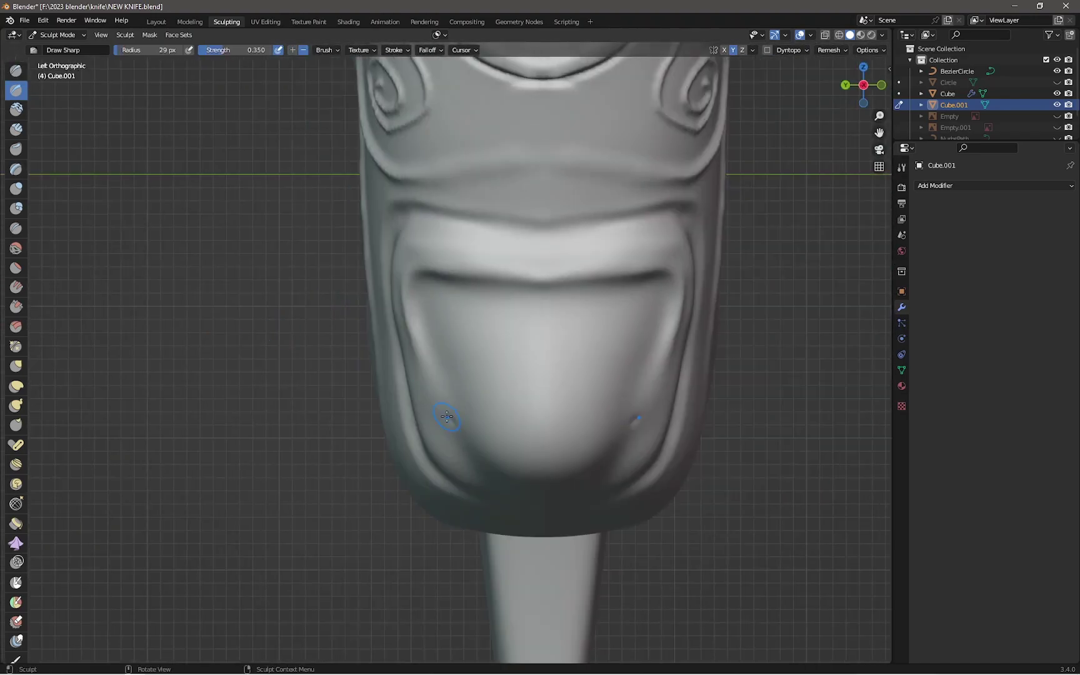
pyautogui.moveTo(423, 284); pyautogui.dragTo(431, 273, button='middle')
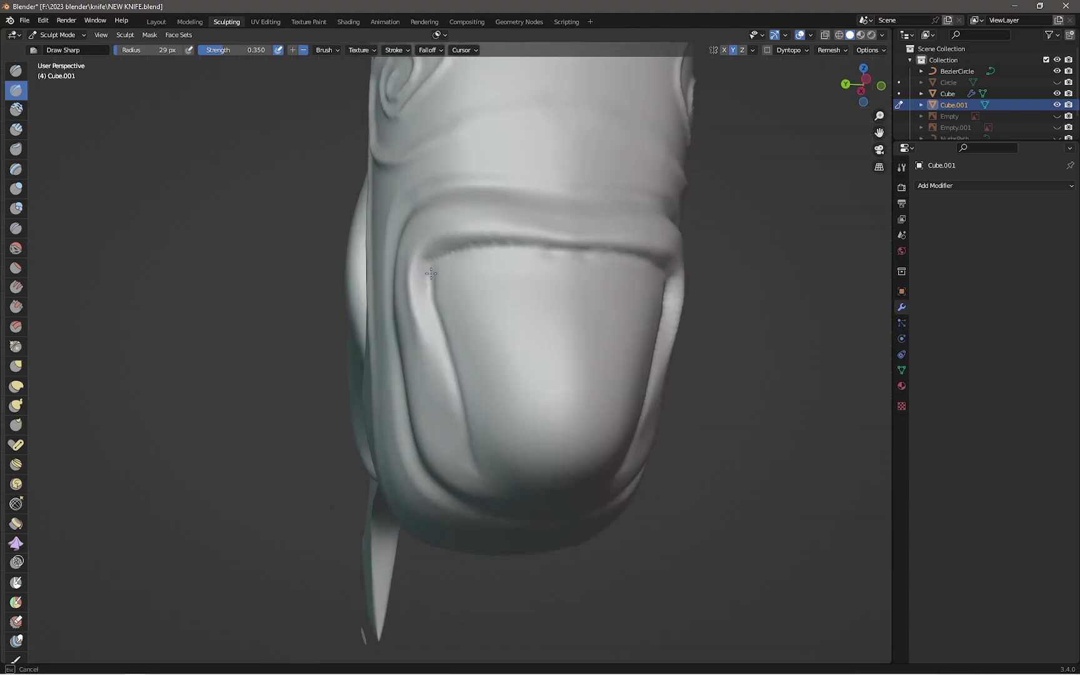
pyautogui.moveTo(473, 425)
pyautogui.mouseDown(button='middle')
pyautogui.moveTo(490, 261)
pyautogui.moveTo(464, 319)
pyautogui.moveTo(412, 272)
pyautogui.moveTo(324, 491)
pyautogui.moveTo(400, 325)
pyautogui.moveTo(467, 348)
pyautogui.moveTo(436, 286)
pyautogui.moveTo(307, 238)
pyautogui.mouseUp(button='middle')
# Score fluted vertical grooves into the hanging lobe at the handle's end
pyautogui.click(16, 386)
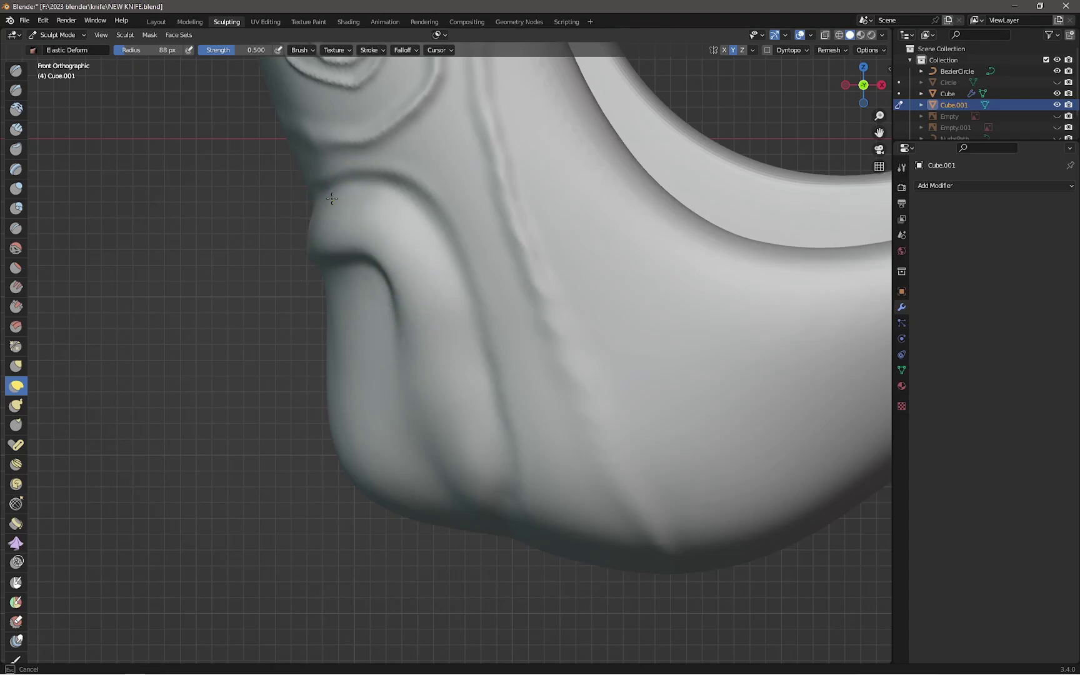
pyautogui.moveTo(332, 199)
pyautogui.mouseDown(button='middle')
pyautogui.moveTo(511, 357)
pyautogui.moveTo(494, 421)
pyautogui.moveTo(478, 368)
pyautogui.moveTo(314, 410)
pyautogui.mouseUp(button='middle')
pyautogui.scroll(-5, 444, 464)
pyautogui.scroll(5, 410, 398)
pyautogui.click(15, 72)
pyautogui.scroll(5, 314, 410)
pyautogui.moveTo(375, 388); pyautogui.dragTo(437, 375, button='middle')
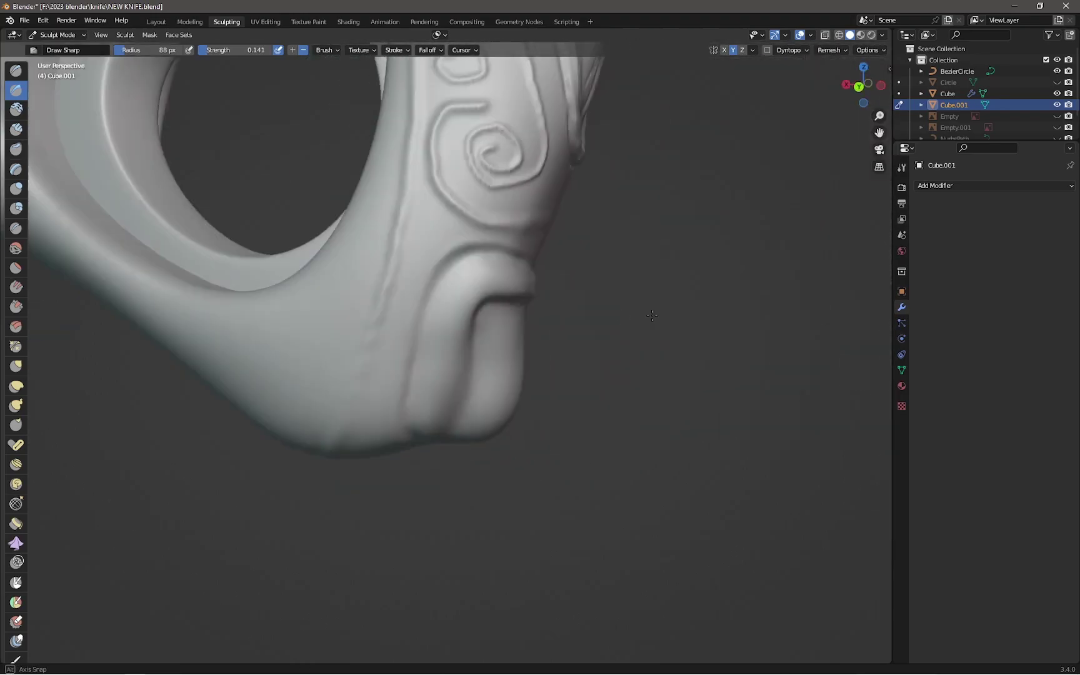
pyautogui.scroll(-5, 544, 368)
pyautogui.scroll(5, 545, 367)
pyautogui.moveTo(544, 368)
pyautogui.mouseDown(button='middle')
pyautogui.moveTo(453, 320)
pyautogui.moveTo(424, 500)
pyautogui.moveTo(421, 472)
pyautogui.mouseUp(button='middle')
pyautogui.moveTo(390, 385); pyautogui.dragTo(475, 397, button='middle')
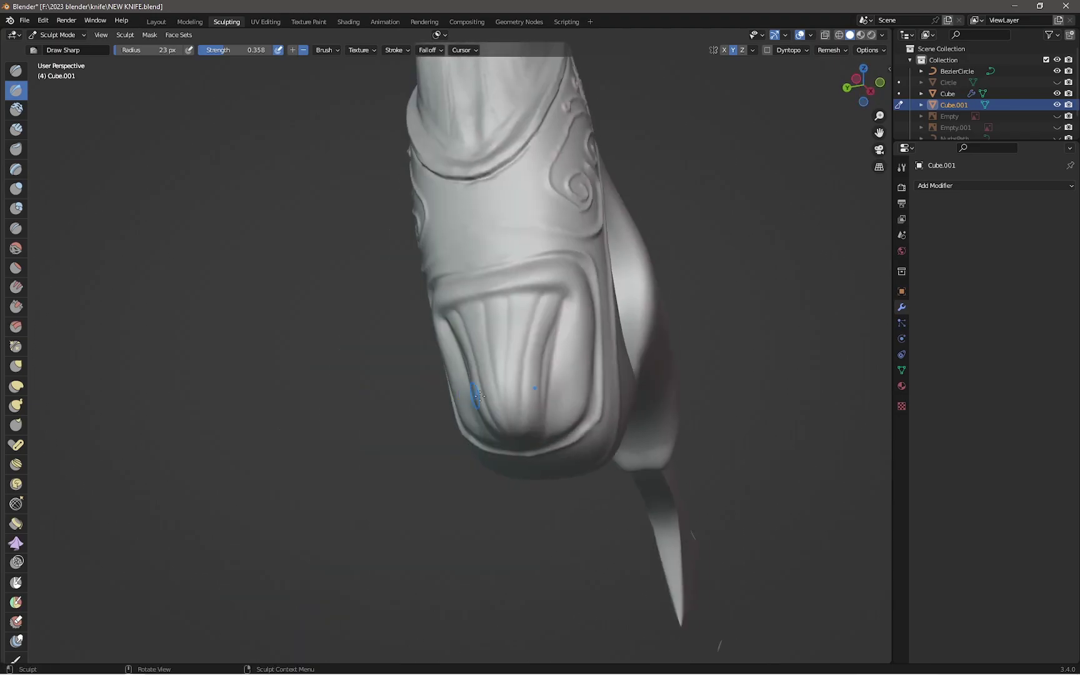
pyautogui.scroll(4, 467, 371)
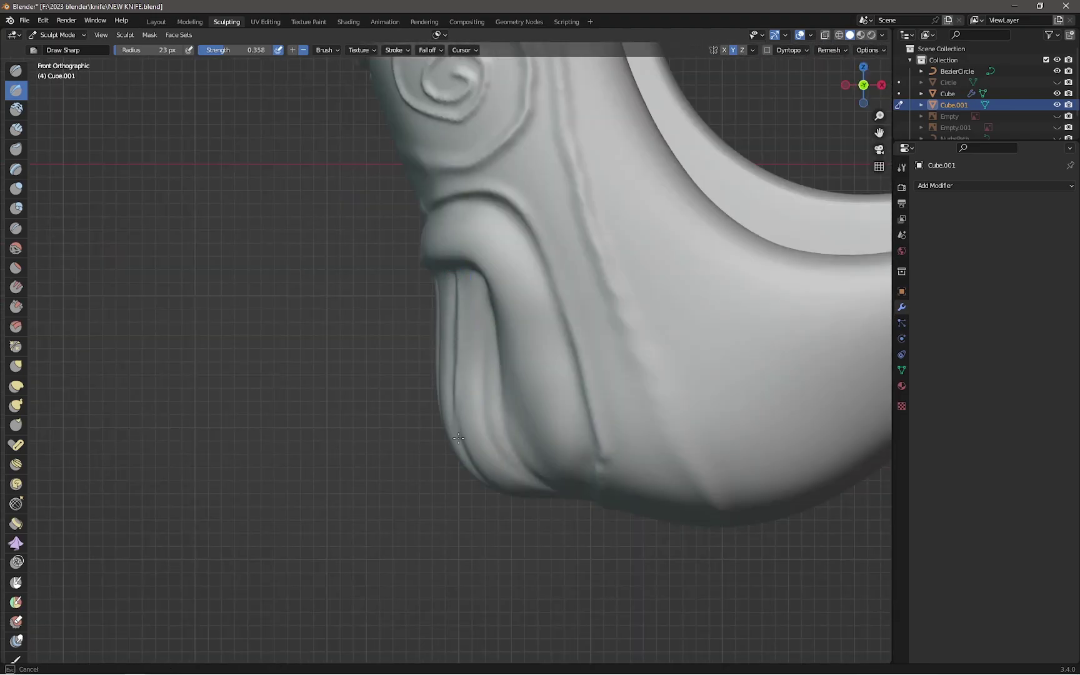
pyautogui.moveTo(458, 438)
pyautogui.mouseDown(button='middle')
pyautogui.moveTo(590, 393)
pyautogui.moveTo(626, 256)
pyautogui.moveTo(582, 240)
pyautogui.mouseUp(button='middle')
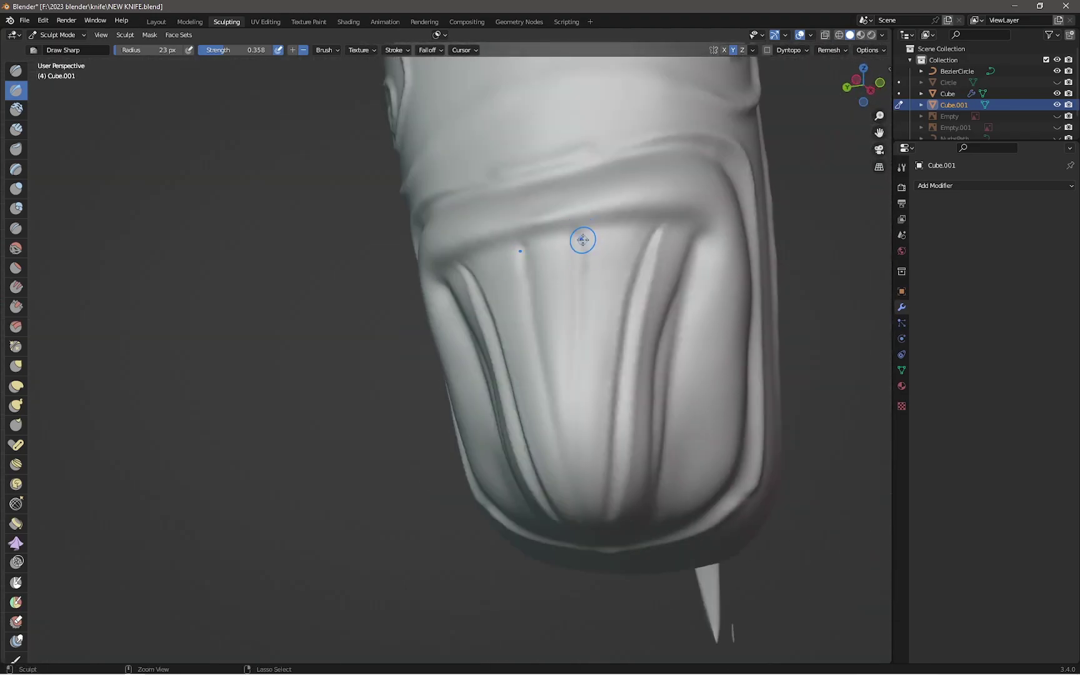
pyautogui.moveTo(664, 253)
pyautogui.mouseDown(button='middle')
pyautogui.moveTo(492, 253)
pyautogui.moveTo(436, 291)
pyautogui.mouseUp(button='middle')
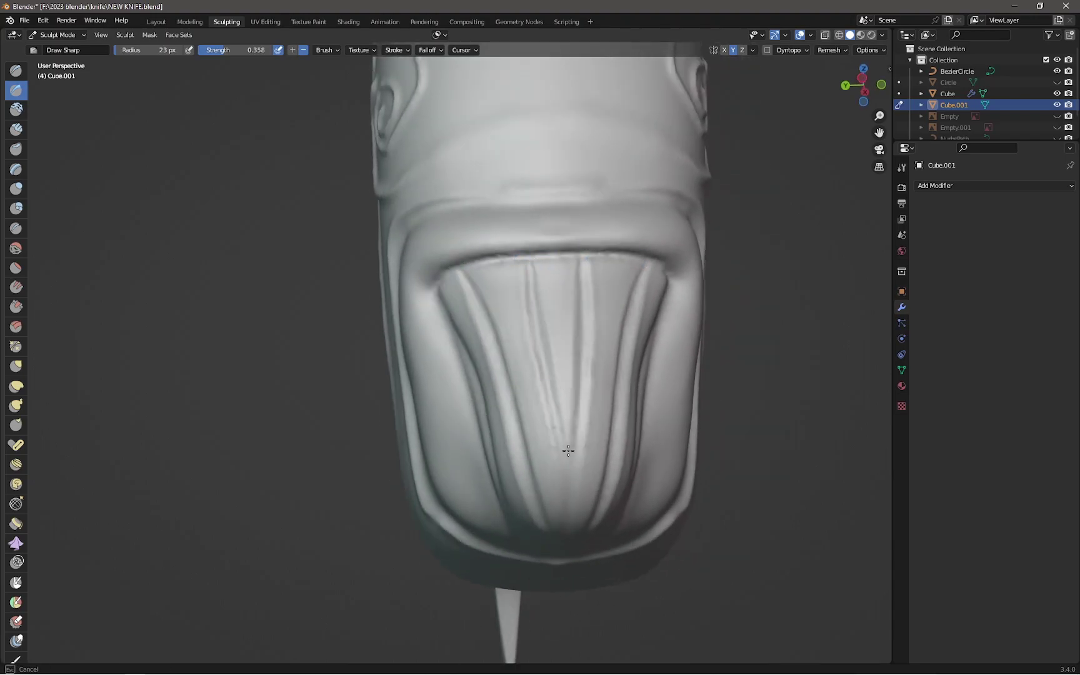
pyautogui.moveTo(568, 450)
pyautogui.mouseDown(button='middle')
pyautogui.moveTo(562, 155)
pyautogui.moveTo(663, 425)
pyautogui.moveTo(633, 222)
pyautogui.moveTo(541, 329)
pyautogui.moveTo(607, 495)
pyautogui.moveTo(475, 407)
pyautogui.mouseUp(button='middle')
# Smooth the grooved lobe from the front view using an enlarged brush
pyautogui.click(16, 248)
pyautogui.moveTo(93, 300)
pyautogui.mouseDown(button='middle')
pyautogui.moveTo(138, 318)
pyautogui.moveTo(433, 293)
pyautogui.mouseUp(button='middle')
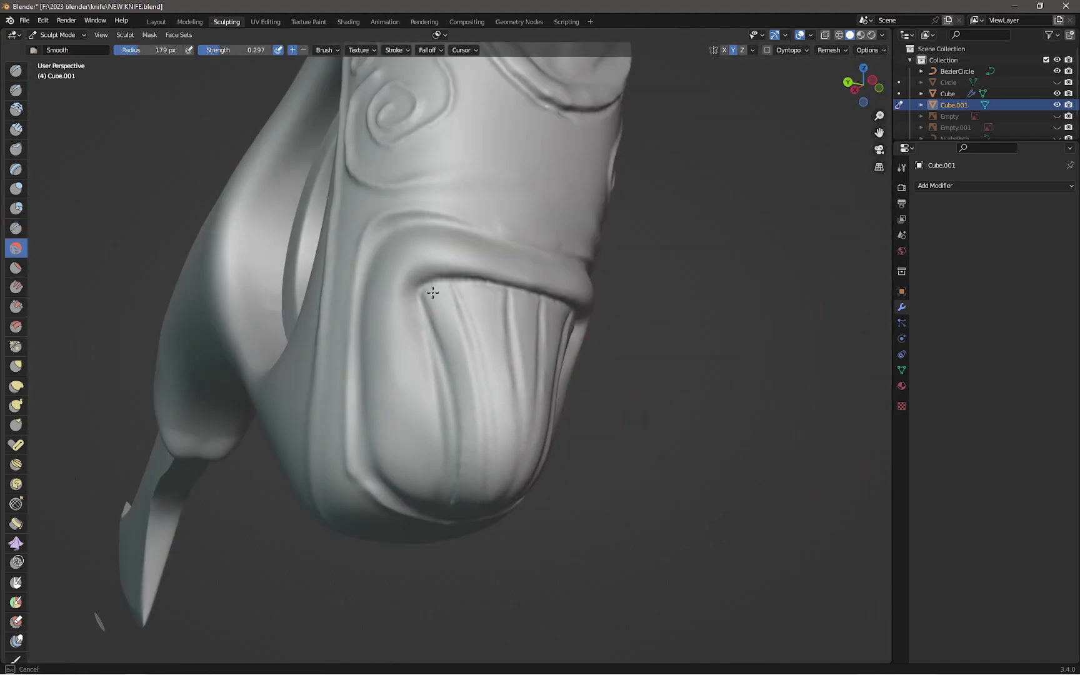
pyautogui.press('KP_1')
pyautogui.scroll(3, 590, 443)
pyautogui.press('x')
pyautogui.moveTo(570, 428)
pyautogui.mouseDown(button='middle')
pyautogui.moveTo(694, 308)
pyautogui.moveTo(537, 356)
pyautogui.mouseUp(button='middle')
pyautogui.press('KP_1')
pyautogui.scroll(-3, 535, 357)
pyautogui.scroll(1, 535, 357)
pyautogui.press('f')
pyautogui.click(459, 268)
pyautogui.scroll(-3, 460, 275)
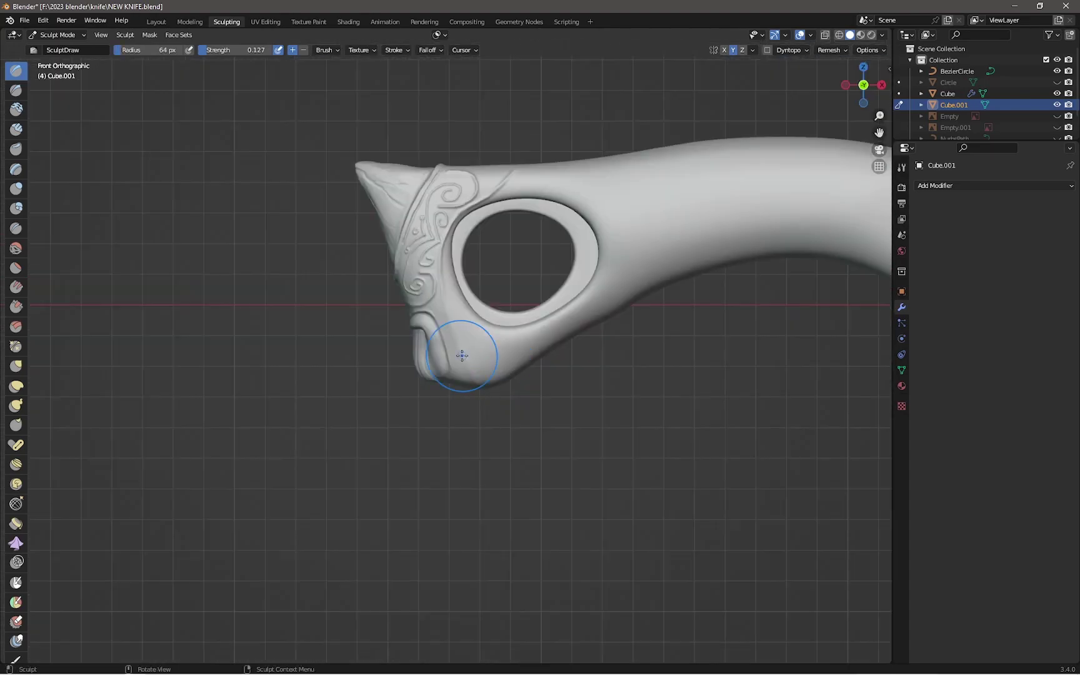
pyautogui.moveTo(459, 354)
pyautogui.mouseDown(button='middle')
pyautogui.moveTo(500, 325)
pyautogui.moveTo(562, 307)
pyautogui.moveTo(449, 282)
pyautogui.moveTo(521, 413)
pyautogui.mouseUp(button='middle')
pyautogui.scroll(2, 449, 282)
# Pull the lobe tip with a larger Snake Hook brush and recut sharp lines
pyautogui.press('k')
pyautogui.press('KP_1')
pyautogui.scroll(3, 482, 332)
pyautogui.press('f')
pyautogui.click(568, 336)
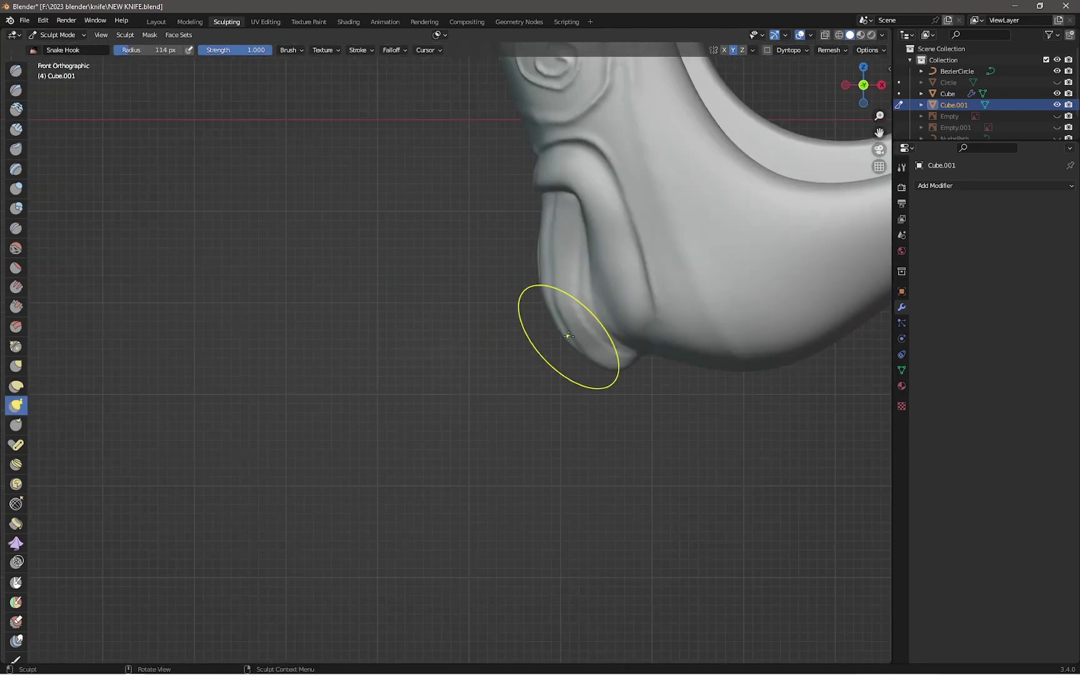
pyautogui.press('ctrl+KP_3')
pyautogui.moveTo(591, 220)
pyautogui.mouseDown(button='middle')
pyautogui.moveTo(591, 397)
pyautogui.moveTo(642, 358)
pyautogui.moveTo(693, 273)
pyautogui.moveTo(514, 355)
pyautogui.moveTo(538, 406)
pyautogui.moveTo(512, 405)
pyautogui.moveTo(568, 306)
pyautogui.moveTo(533, 168)
pyautogui.mouseUp(button='middle')
pyautogui.hotkey('shift', 'x')
pyautogui.scroll(-3, 621, 244)
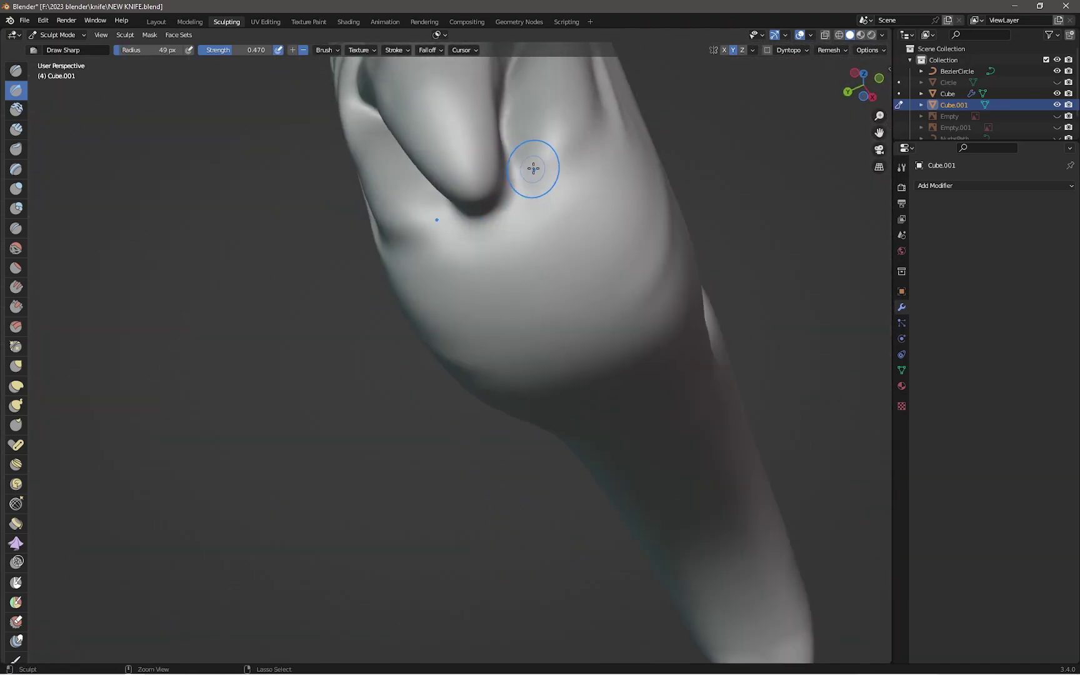
pyautogui.moveTo(522, 255)
pyautogui.mouseDown(button='middle')
pyautogui.moveTo(579, 345)
pyautogui.moveTo(633, 306)
pyautogui.moveTo(385, 313)
pyautogui.moveTo(493, 106)
pyautogui.moveTo(466, 212)
pyautogui.moveTo(482, 144)
pyautogui.moveTo(330, 152)
pyautogui.moveTo(330, 245)
pyautogui.moveTo(406, 262)
pyautogui.moveTo(488, 308)
pyautogui.mouseUp(button='middle')
# Smooth the tip, then curl it to a tapered point with Snake Hook at strength 0.125
pyautogui.hotkey('shift', 's')
pyautogui.scroll(3, 381, 194)
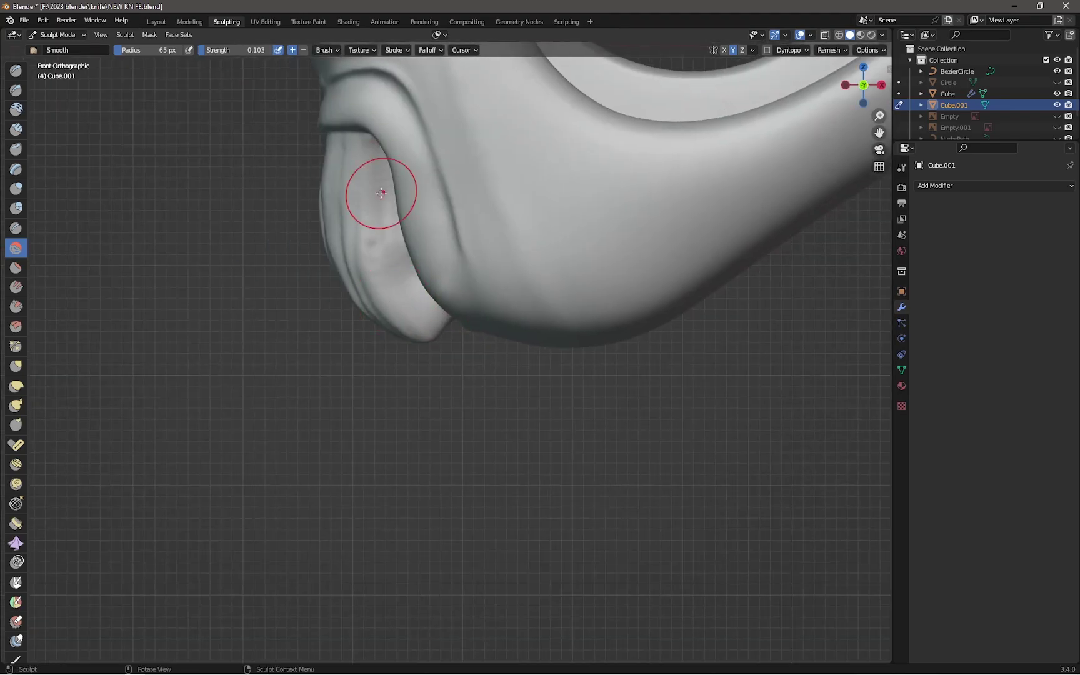
pyautogui.scroll(-6, 381, 193)
pyautogui.moveTo(380, 193)
pyautogui.mouseDown(button='middle')
pyautogui.moveTo(437, 281)
pyautogui.moveTo(334, 365)
pyautogui.mouseUp(button='middle')
pyautogui.scroll(6, 334, 364)
pyautogui.press('k')
pyautogui.scroll(1, 428, 340)
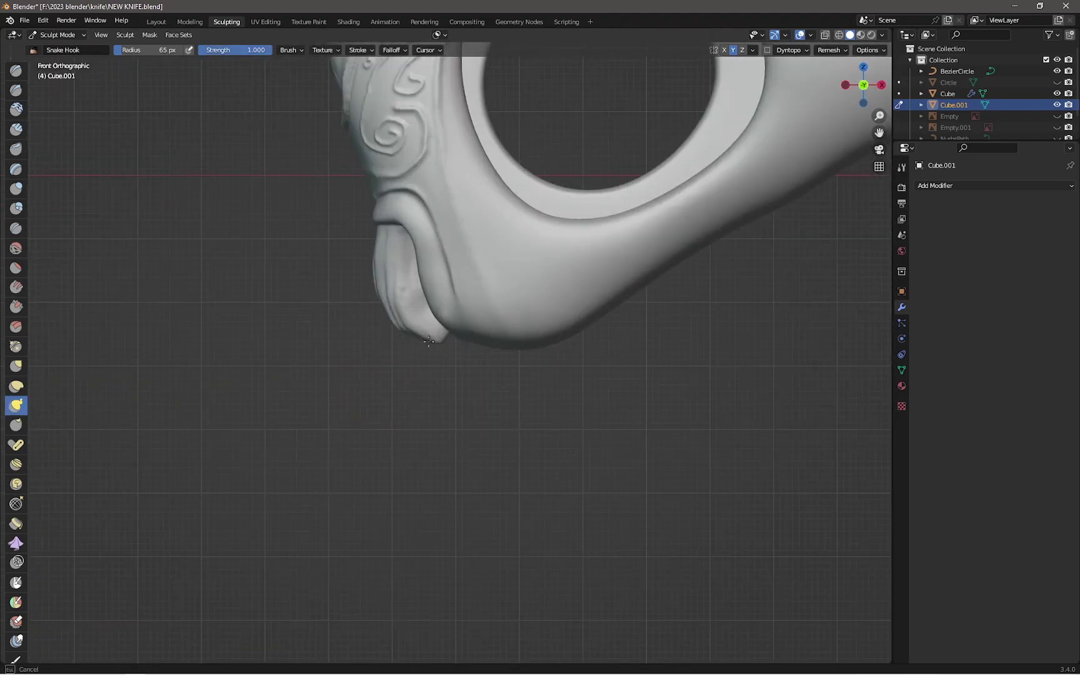
pyautogui.hotkey('shift', 'f')
pyautogui.click(452, 365)
pyautogui.moveTo(382, 288); pyautogui.dragTo(494, 253, button='middle')
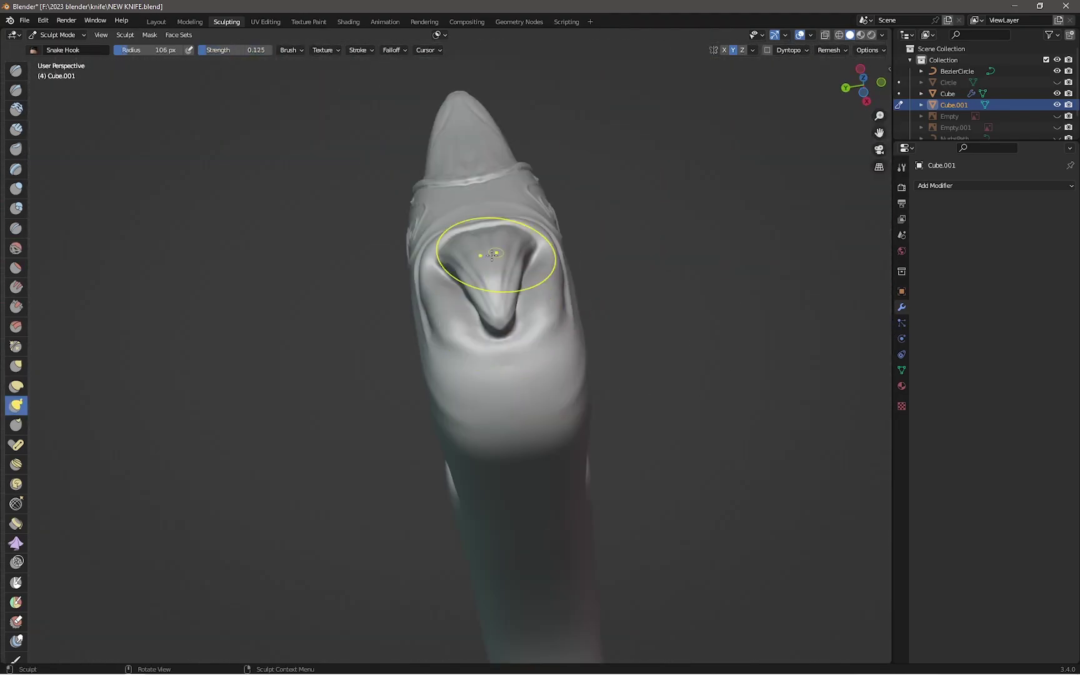
pyautogui.press('`')
pyautogui.click(463, 283)
pyautogui.scroll(-4, 500, 337)
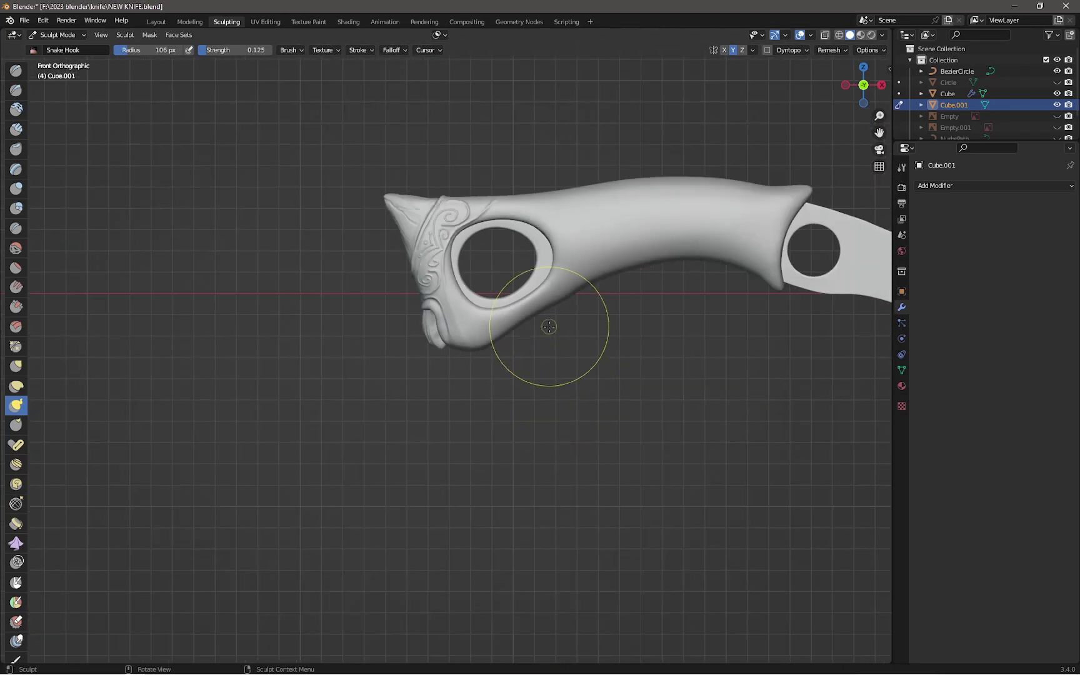
# Reshape the fluted lobe beneath the handle's end with the Grab brush
pyautogui.scroll(3, 549, 316)
pyautogui.click(16, 386)
pyautogui.scroll(5, 162, 468)
pyautogui.press('g')
pyautogui.moveTo(162, 468); pyautogui.dragTo(227, 511)
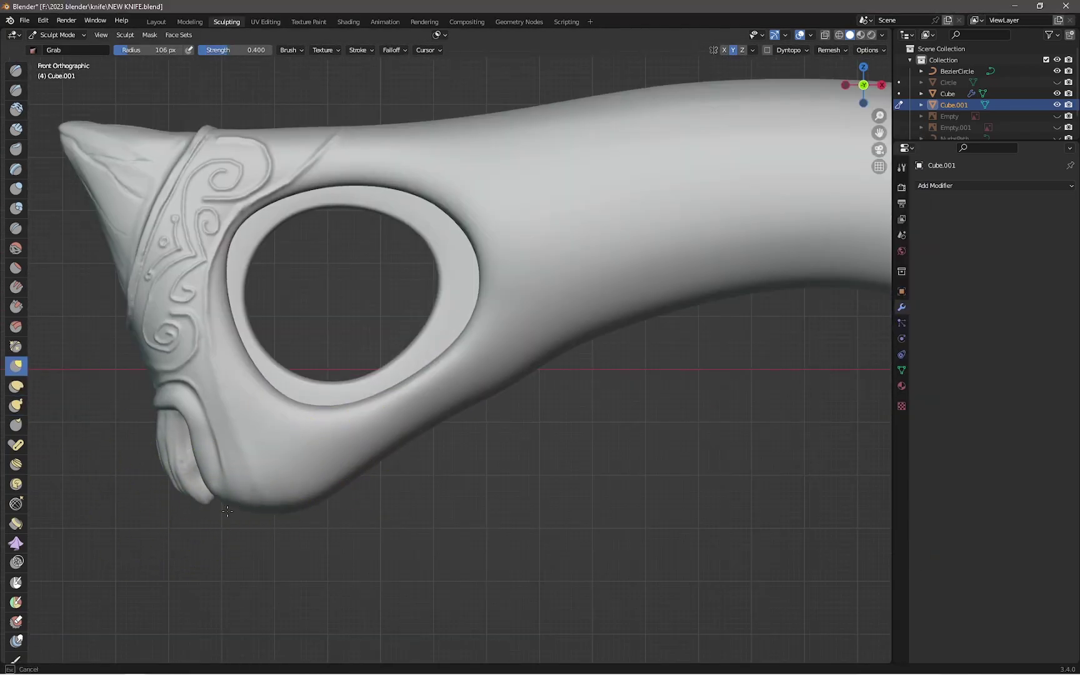
pyautogui.moveTo(196, 502); pyautogui.dragTo(437, 296, button='middle')
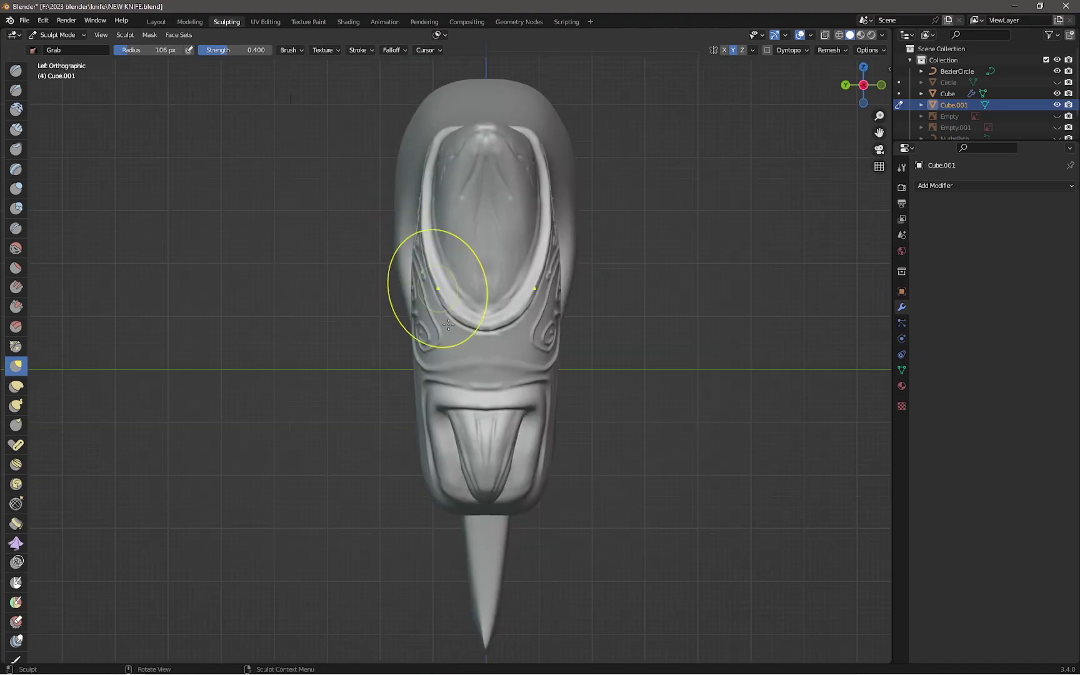
pyautogui.scroll(5, 495, 410)
pyautogui.moveTo(482, 386)
pyautogui.mouseDown(button='middle')
pyautogui.moveTo(478, 312)
pyautogui.moveTo(361, 399)
pyautogui.moveTo(569, 443)
pyautogui.mouseUp(button='middle')
pyautogui.scroll(2, 478, 312)
# Deepen the scroll ornaments beside the ring hole with a 28 px Crease brush
pyautogui.hotkey('shift', 'c')
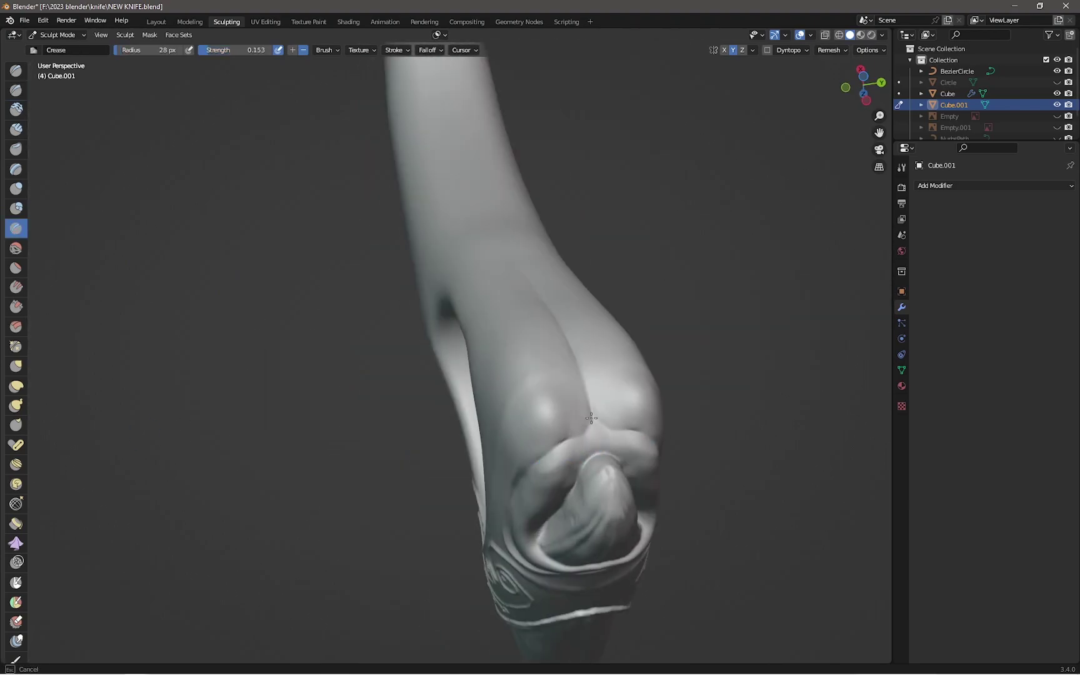
pyautogui.moveTo(591, 418); pyautogui.dragTo(548, 511, button='middle')
pyautogui.moveTo(602, 442)
pyautogui.mouseDown(button='middle')
pyautogui.moveTo(477, 468)
pyautogui.moveTo(469, 322)
pyautogui.moveTo(372, 241)
pyautogui.mouseUp(button='middle')
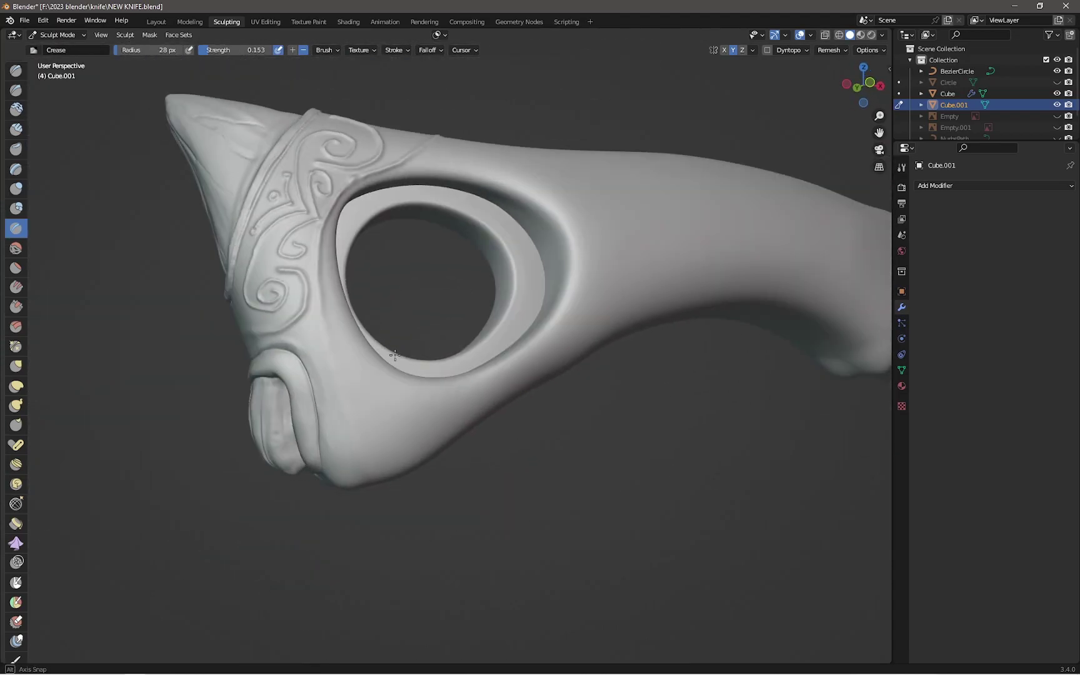
pyautogui.scroll(4, 372, 241)
pyautogui.keyDown('shift'); pyautogui.moveTo(382, 314); pyautogui.dragTo(466, 441, button='middle'); pyautogui.keyUp('shift')
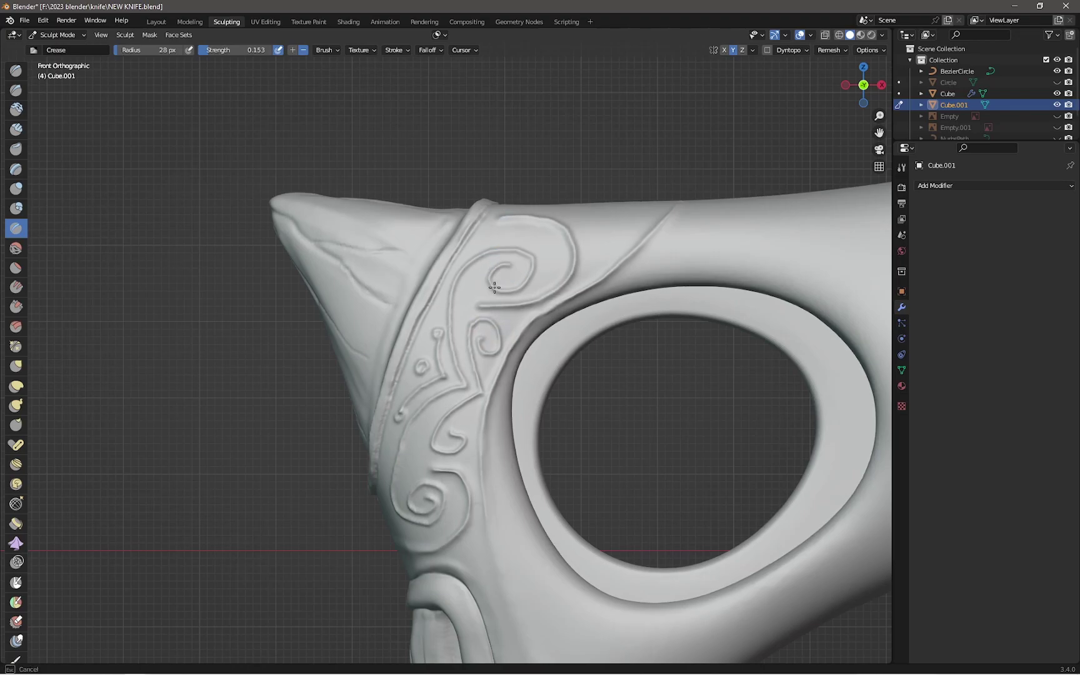
pyautogui.moveTo(400, 411)
pyautogui.mouseDown(button='middle')
pyautogui.moveTo(552, 501)
pyautogui.moveTo(483, 378)
pyautogui.moveTo(494, 410)
pyautogui.moveTo(477, 462)
pyautogui.moveTo(492, 381)
pyautogui.mouseUp(button='middle')
pyautogui.scroll(1, 525, 407)
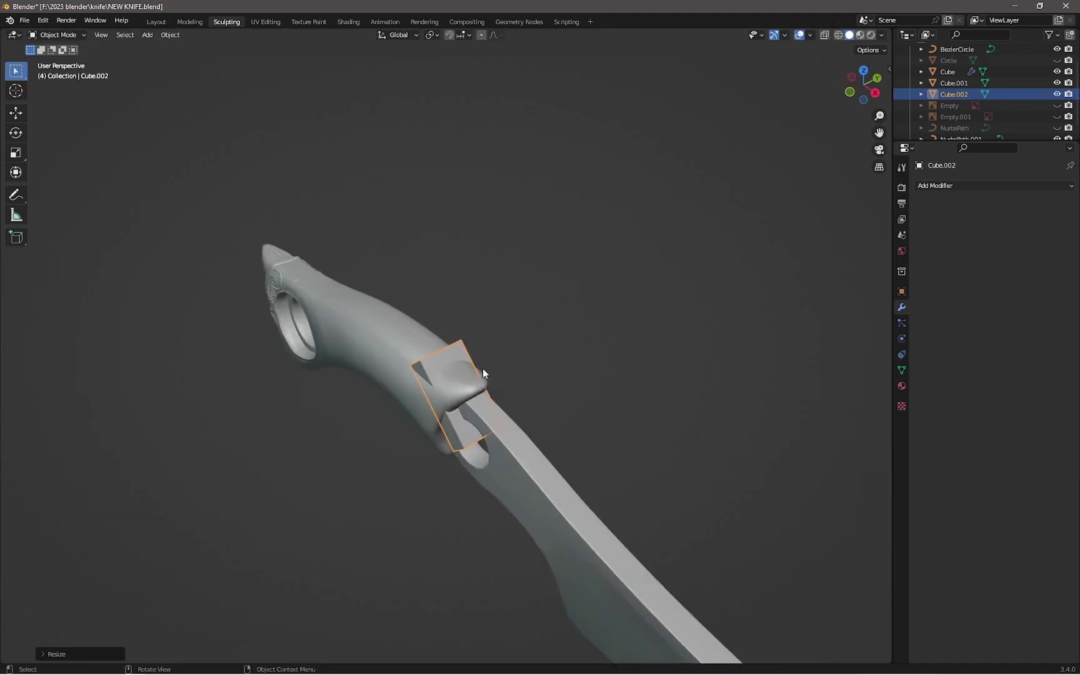
# Inset the new block's front face and delete it to form a hollow frame
pyautogui.press('KP_3')
pyautogui.press('Tab')
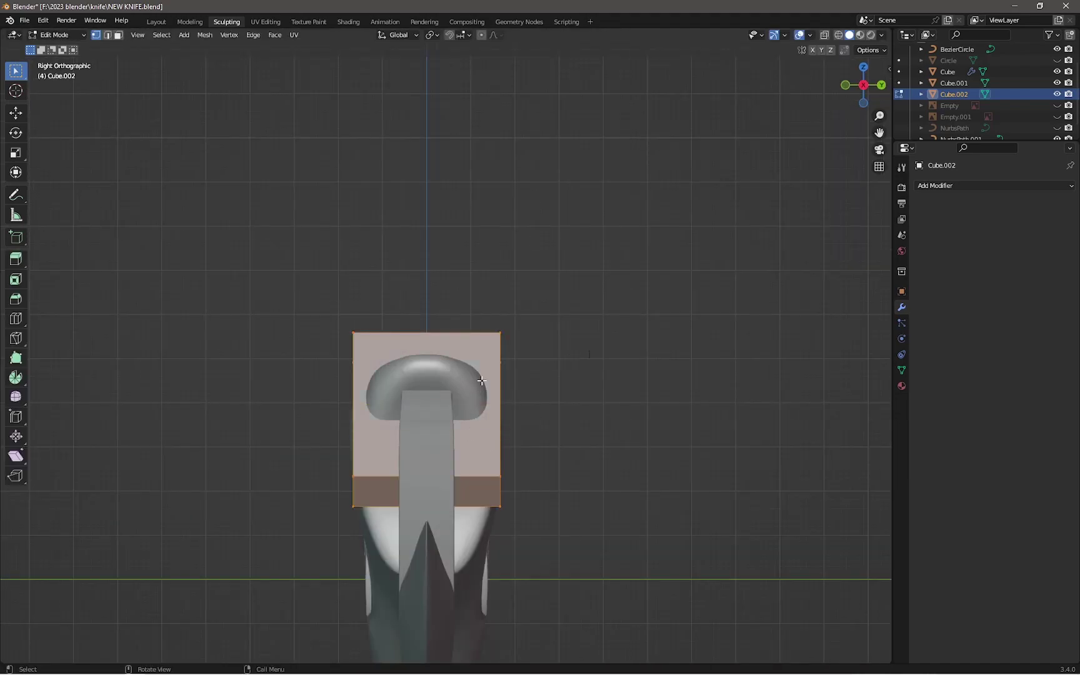
pyautogui.press('i')
pyautogui.press('x')
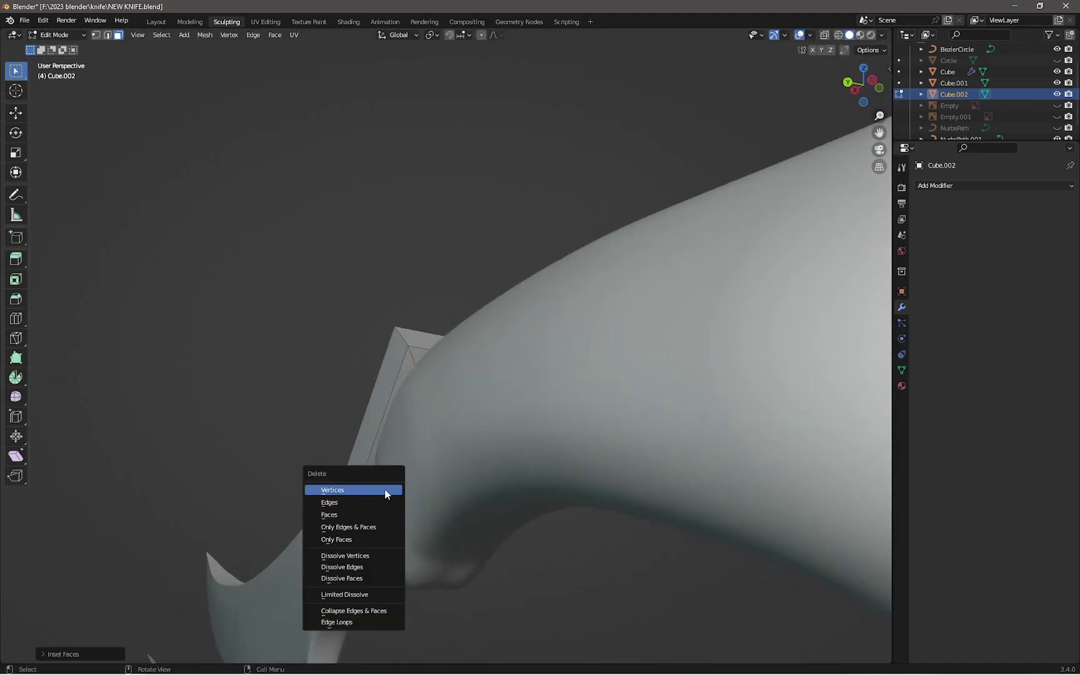
pyautogui.click(375, 490)
pyautogui.scroll(-5, 489, 494)
pyautogui.press('2')
pyautogui.moveTo(489, 494)
pyautogui.mouseDown(button='middle')
pyautogui.moveTo(244, 557)
pyautogui.moveTo(258, 578)
pyautogui.moveTo(253, 561)
pyautogui.moveTo(554, 290)
pyautogui.moveTo(561, 420)
pyautogui.moveTo(532, 472)
pyautogui.moveTo(341, 438)
pyautogui.mouseUp(button='middle')
# Loop-cut the frame's left side and bulge it outward with the Grab brush
pyautogui.hotkey('ctrl', 'r')
pyautogui.click(341, 437)
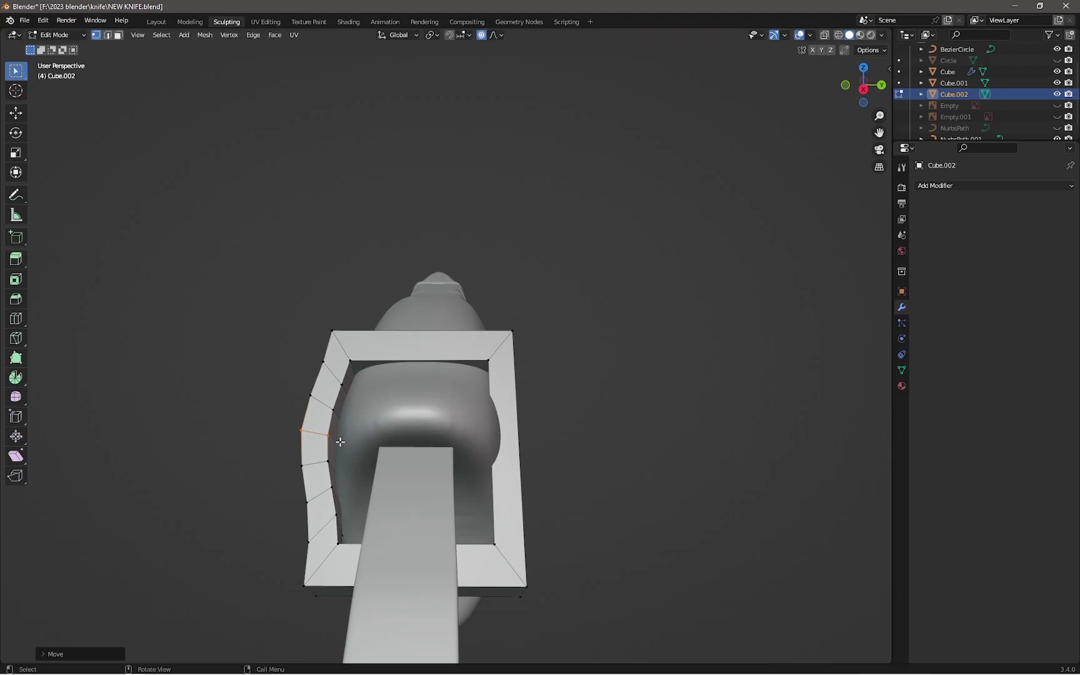
pyautogui.press('Tab')
pyautogui.press('KP_3')
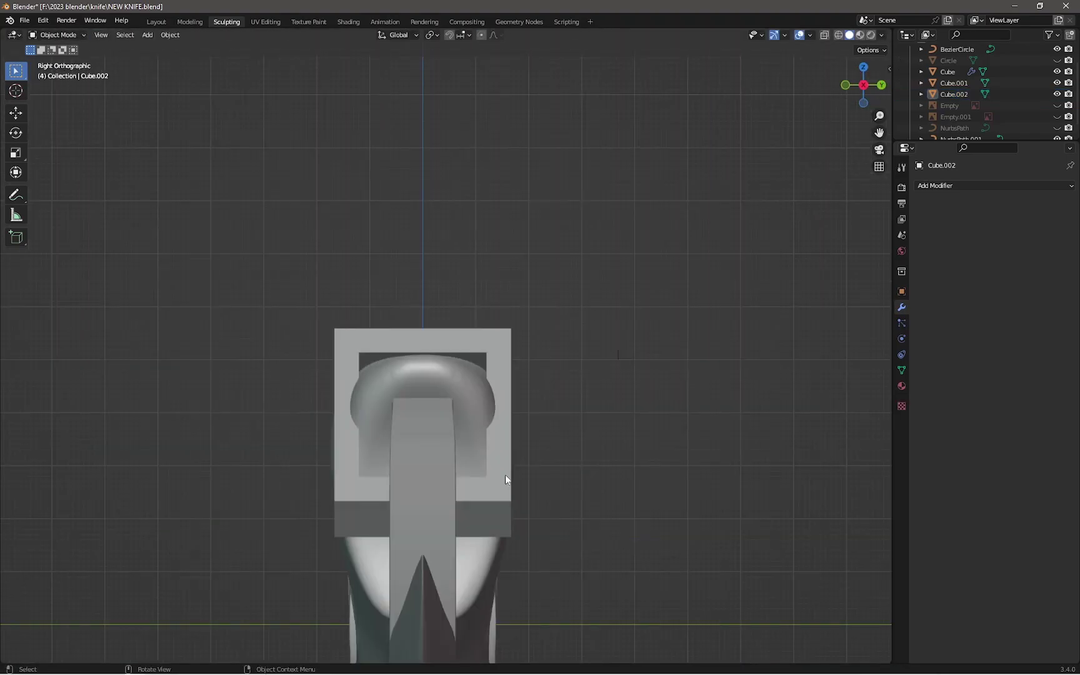
pyautogui.hotkey('ctrl', 'Tab')
pyautogui.moveTo(375, 394); pyautogui.dragTo(353, 395)
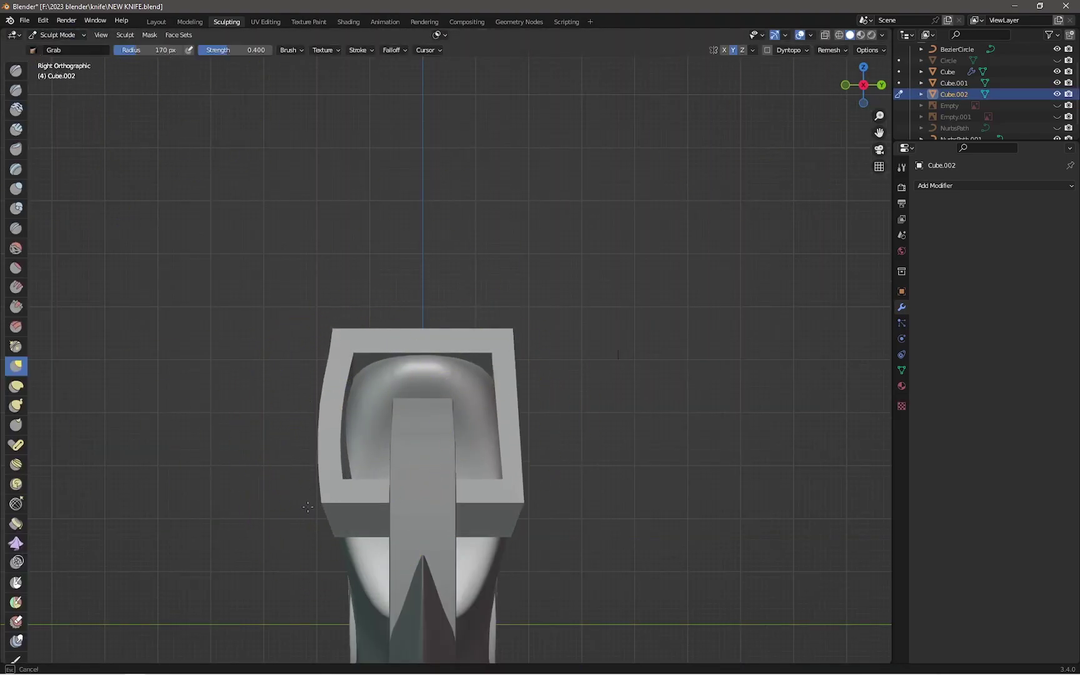
pyautogui.moveTo(352, 395); pyautogui.dragTo(434, 458, button='middle')
pyautogui.scroll(2, 468, 411)
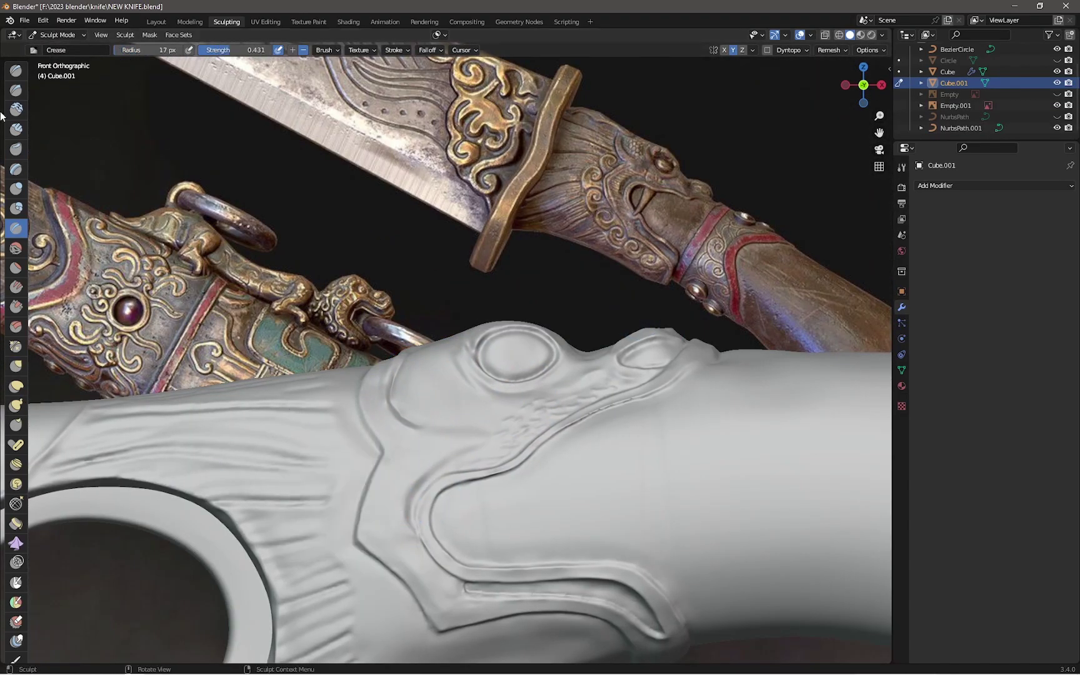
# Sharpen creases along the dragon head with Draw Sharp and a 24 px Draw brush
pyautogui.hotkey('shift', 'space')
pyautogui.keyDown('shift'); pyautogui.moveTo(431, 457); pyautogui.dragTo(440, 422, button='middle'); pyautogui.keyUp('shift')
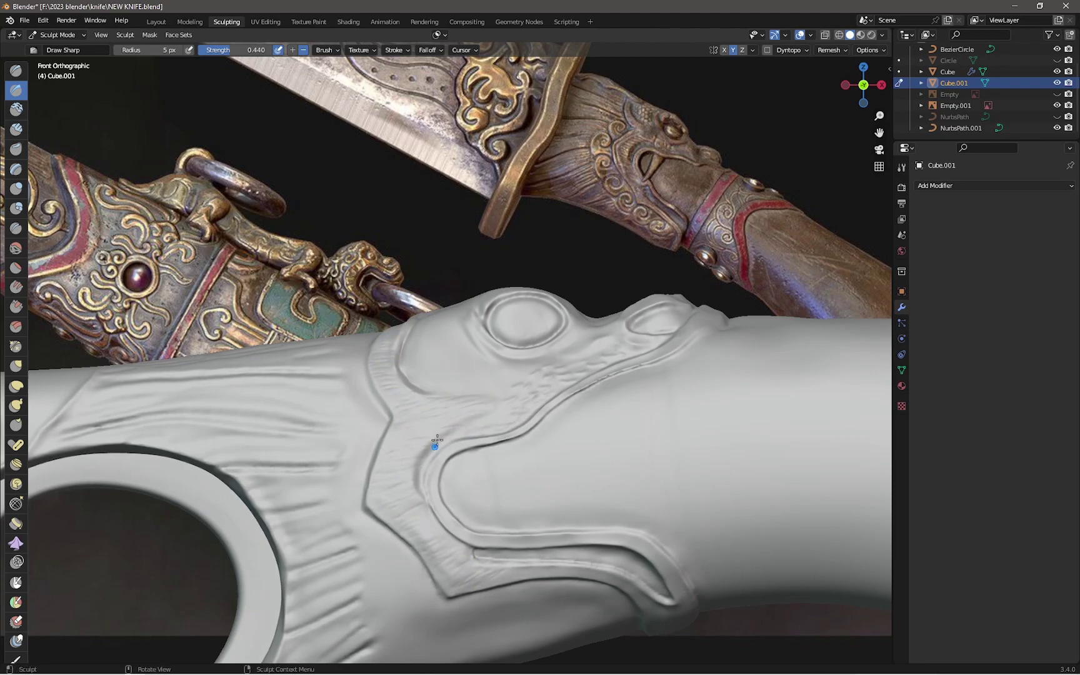
pyautogui.scroll(2, 475, 400)
pyautogui.press('x')
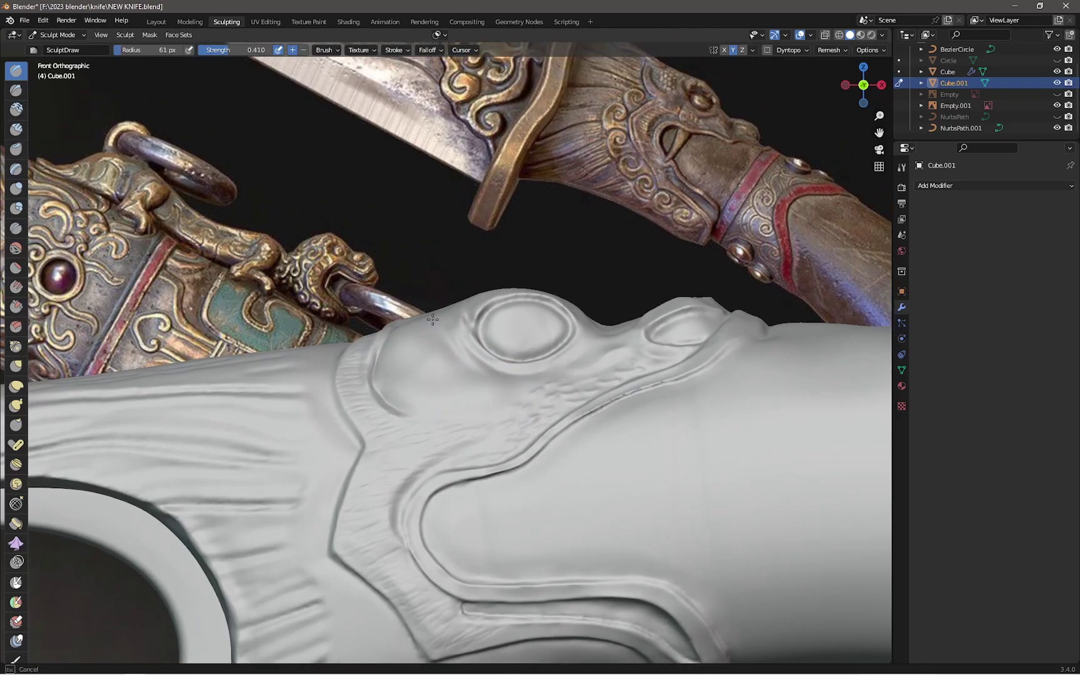
pyautogui.scroll(-3, 566, 414)
pyautogui.scroll(3, 475, 375)
pyautogui.rightClick(437, 363)
pyautogui.moveTo(450, 364); pyautogui.dragTo(425, 365)
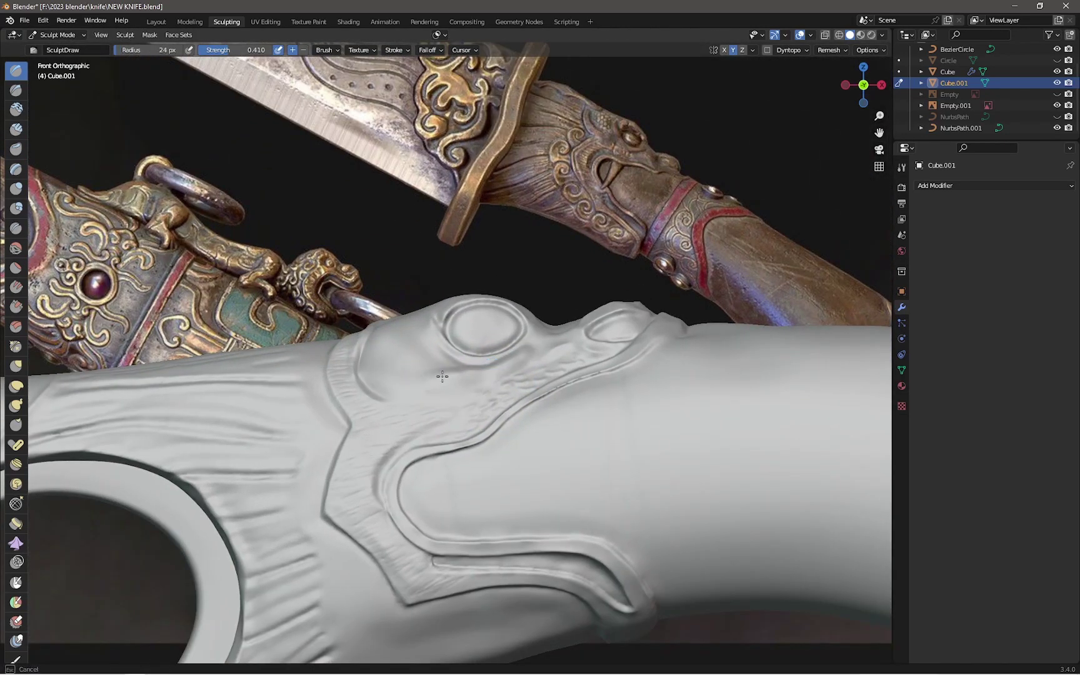
pyautogui.scroll(1, 412, 371)
pyautogui.scroll(2, 409, 409)
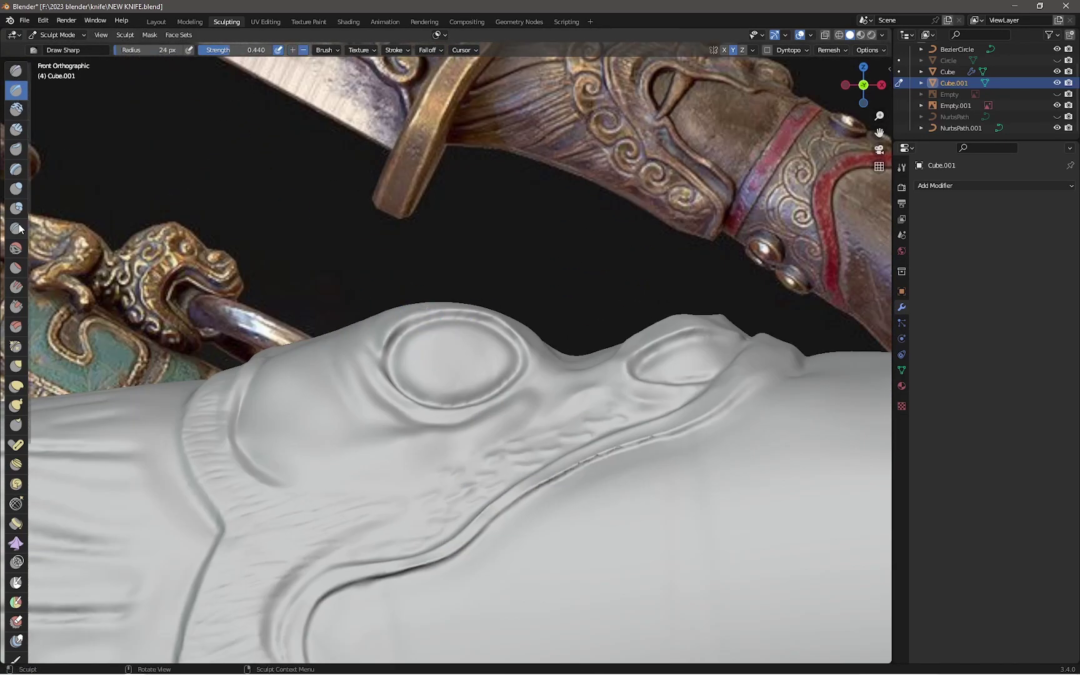
pyautogui.click(16, 70)
pyautogui.moveTo(406, 325)
pyautogui.mouseDown(button='middle')
pyautogui.moveTo(420, 406)
pyautogui.moveTo(294, 407)
pyautogui.mouseUp(button='middle')
# Add texture around the eye with a 55 px Draw brush and inflate the eye bulges
pyautogui.press('f')
pyautogui.click(289, 374)
pyautogui.moveTo(312, 350); pyautogui.dragTo(362, 445, button='middle')
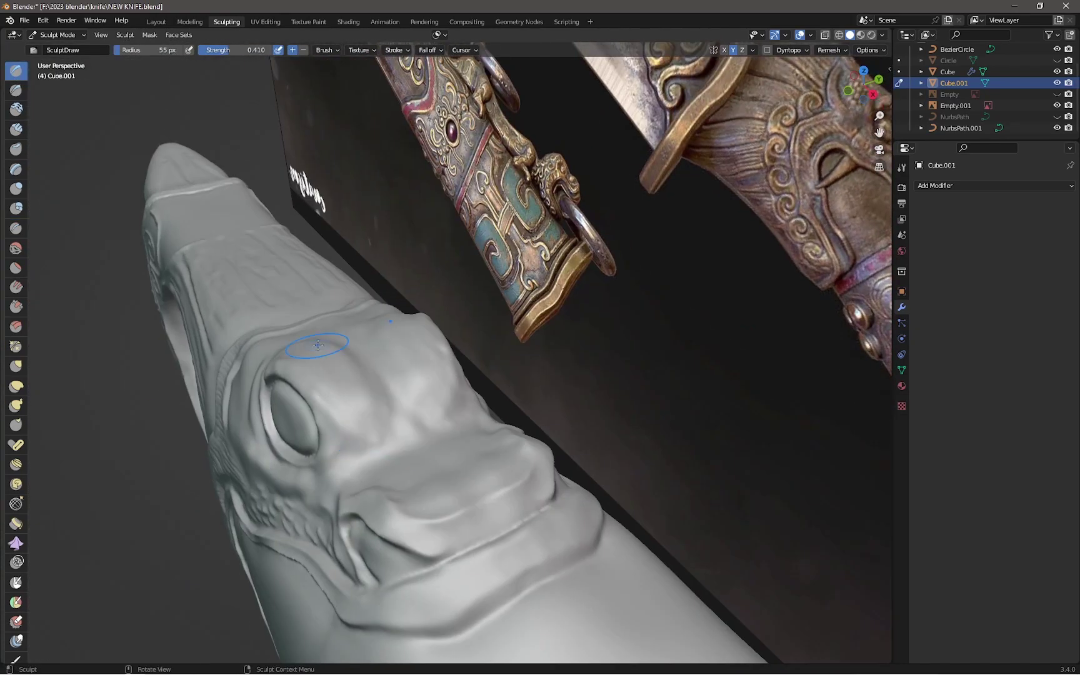
pyautogui.press('KP_1')
pyautogui.scroll(-4, 551, 442)
pyautogui.scroll(8, 424, 475)
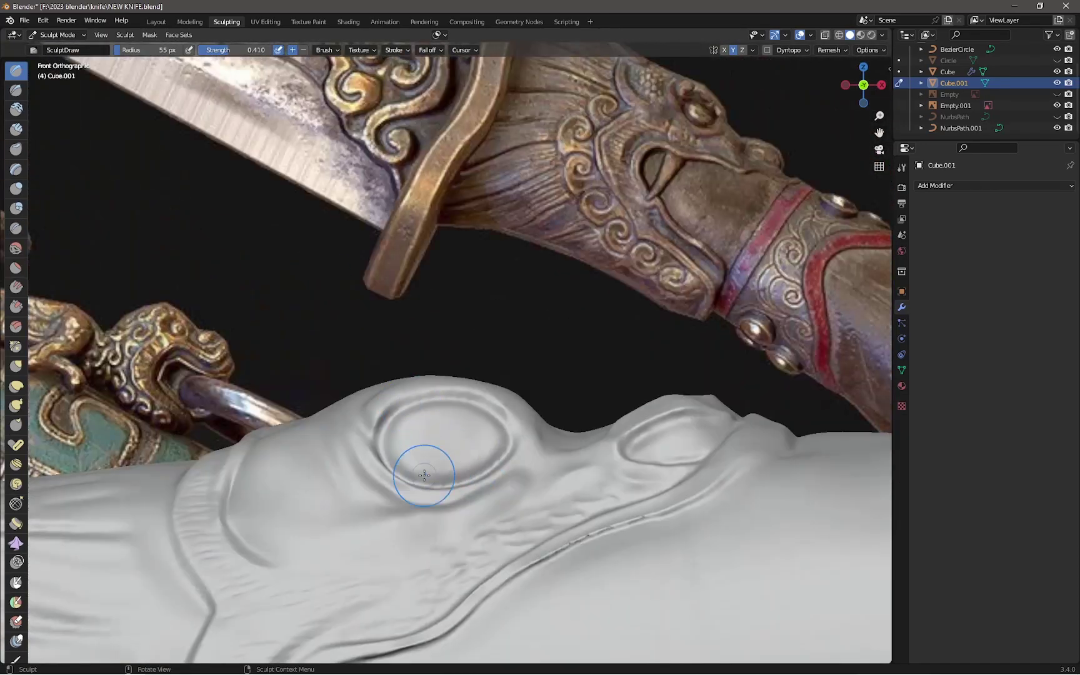
pyautogui.press('i')
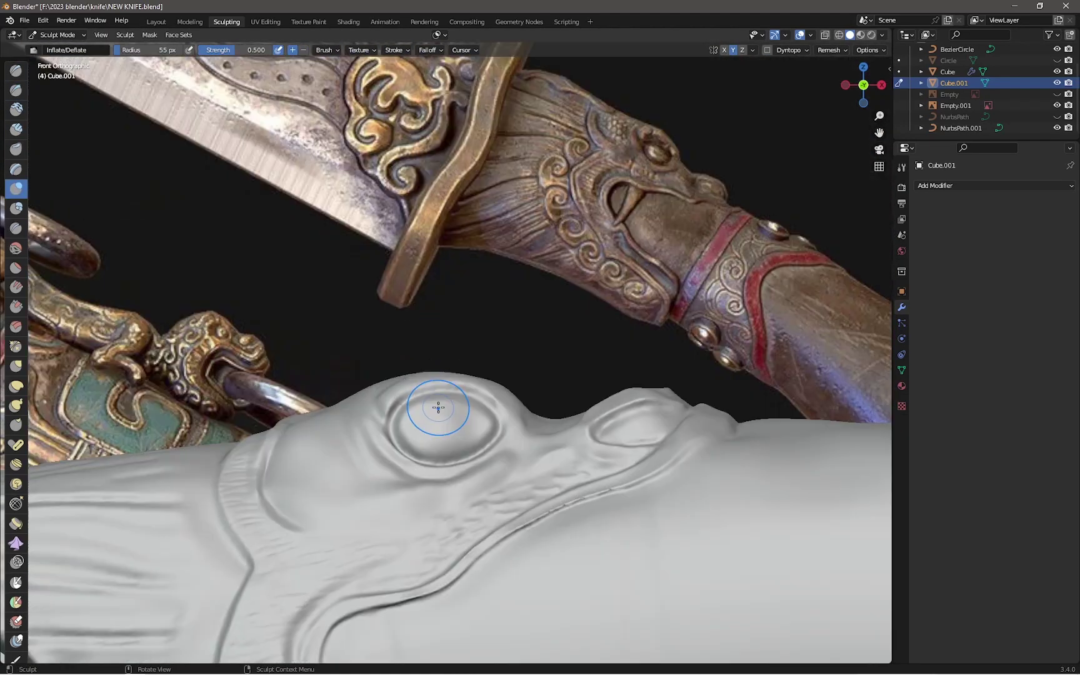
pyautogui.moveTo(438, 407)
pyautogui.mouseDown(button='middle')
pyautogui.moveTo(518, 410)
pyautogui.moveTo(441, 430)
pyautogui.moveTo(433, 385)
pyautogui.moveTo(475, 431)
pyautogui.mouseUp(button='middle')
# Sharpen fine creases around the eye and brow with a 14 px Draw Sharp brush
pyautogui.press('x')
pyautogui.scroll(4, 505, 467)
pyautogui.press('KP_1')
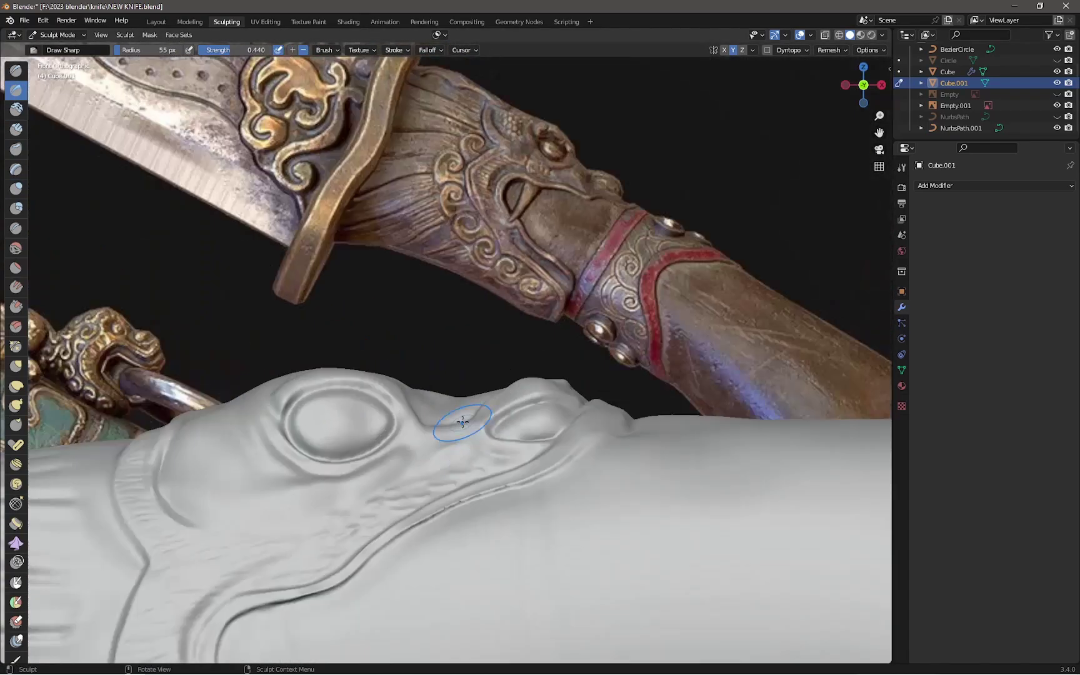
pyautogui.scroll(3, 593, 351)
pyautogui.press('f')
pyautogui.click(592, 352)
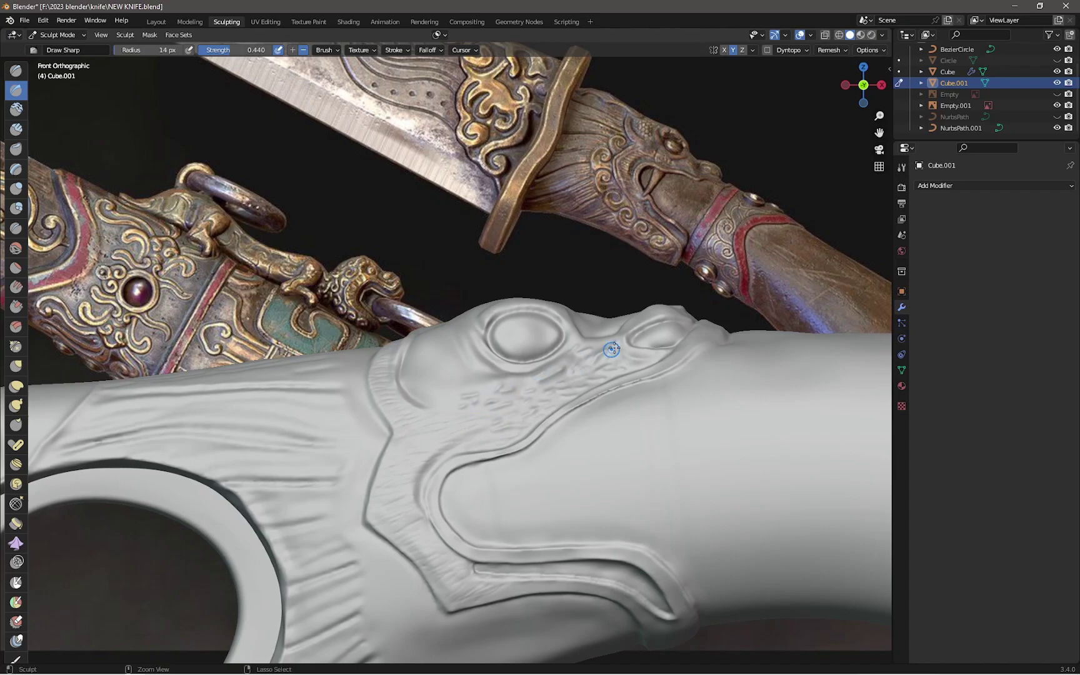
pyautogui.scroll(1, 608, 327)
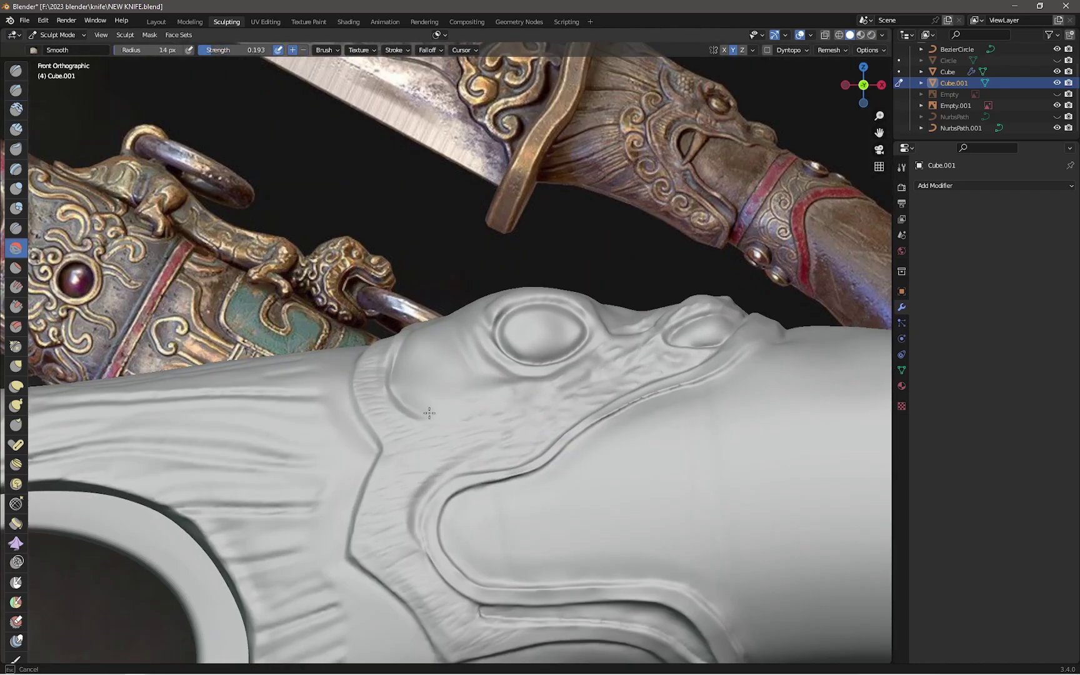
# Save the knife file with Ctrl+S
pyautogui.hotkey('ctrl', 's')
pyautogui.scroll(-1, 497, 427)
pyautogui.scroll(-1, 502, 392)
pyautogui.keyDown('shift'); pyautogui.moveTo(415, 392); pyautogui.dragTo(502, 392, button='middle'); pyautogui.keyUp('shift')
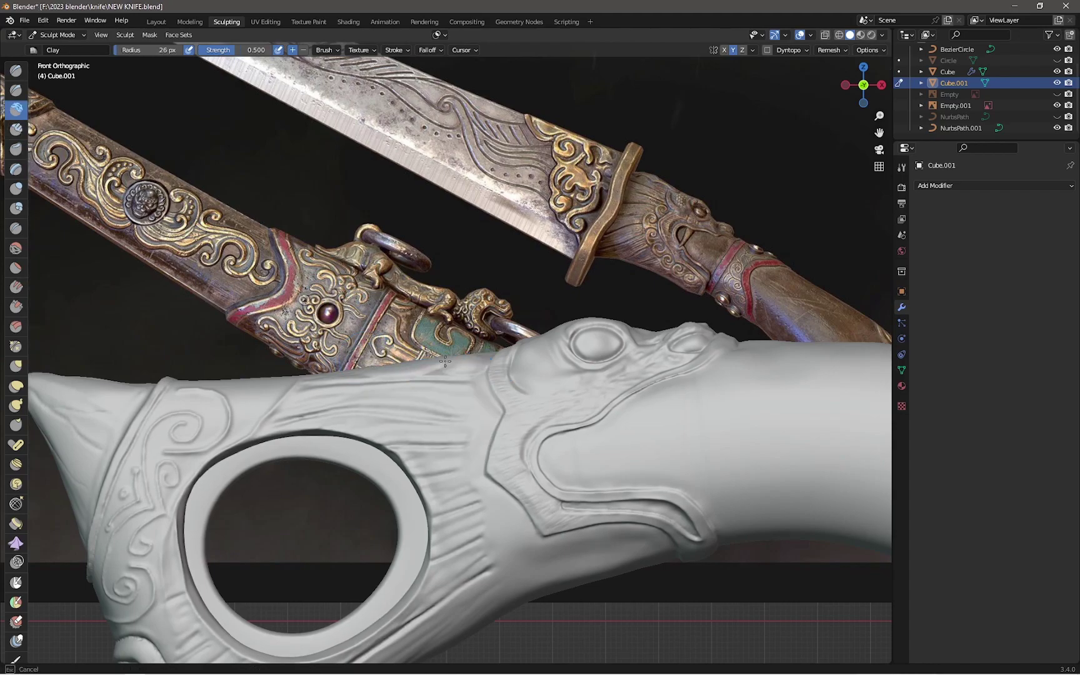
# Crease and smooth the folds along the dragon's neck
pyautogui.moveTo(445, 360)
pyautogui.mouseDown(button='middle')
pyautogui.moveTo(537, 415)
pyautogui.moveTo(361, 429)
pyautogui.mouseUp(button='middle')
pyautogui.scroll(2, 545, 420)
pyautogui.click(17, 228)
pyautogui.scroll(2, 446, 402)
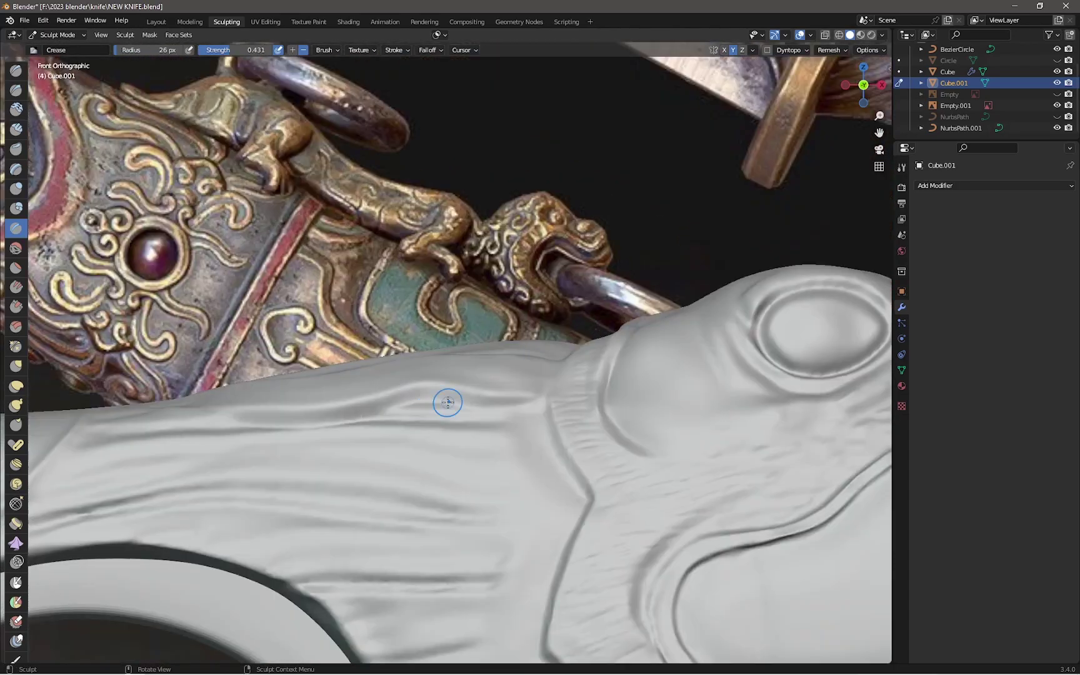
pyautogui.moveTo(446, 402)
pyautogui.mouseDown(button='middle')
pyautogui.moveTo(390, 436)
pyautogui.moveTo(453, 398)
pyautogui.moveTo(599, 441)
pyautogui.moveTo(507, 453)
pyautogui.moveTo(393, 393)
pyautogui.moveTo(408, 343)
pyautogui.moveTo(507, 366)
pyautogui.mouseUp(button='middle')
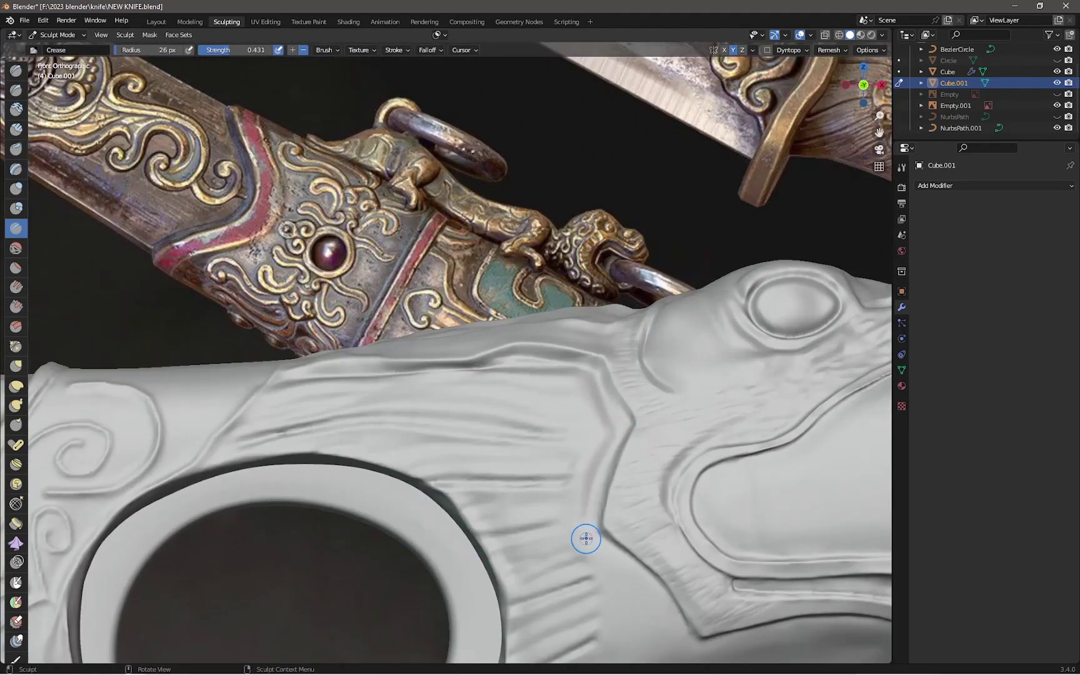
pyautogui.moveTo(581, 602)
pyautogui.keyDown('ctrl'); pyautogui.mouseDown(button='middle')
pyautogui.moveTo(552, 491)
pyautogui.moveTo(645, 459)
pyautogui.mouseUp(button='middle'); pyautogui.keyUp('ctrl')
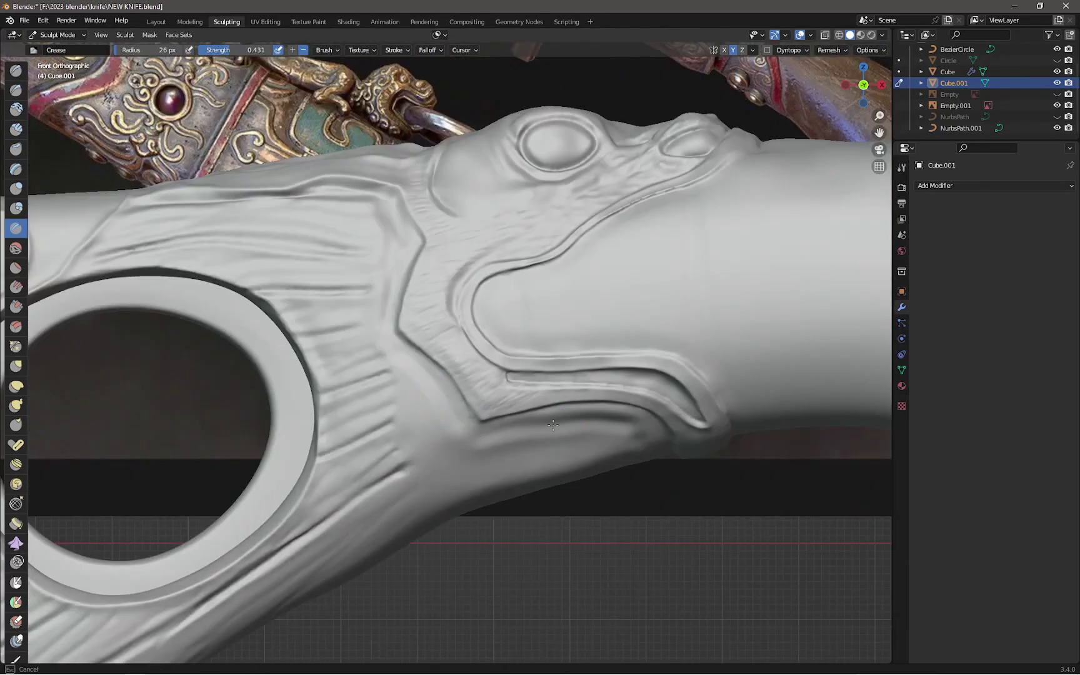
pyautogui.hotkey('shift', 's')
pyautogui.keyDown('shift'); pyautogui.moveTo(389, 277); pyautogui.dragTo(461, 282, button='middle'); pyautogui.keyUp('shift')
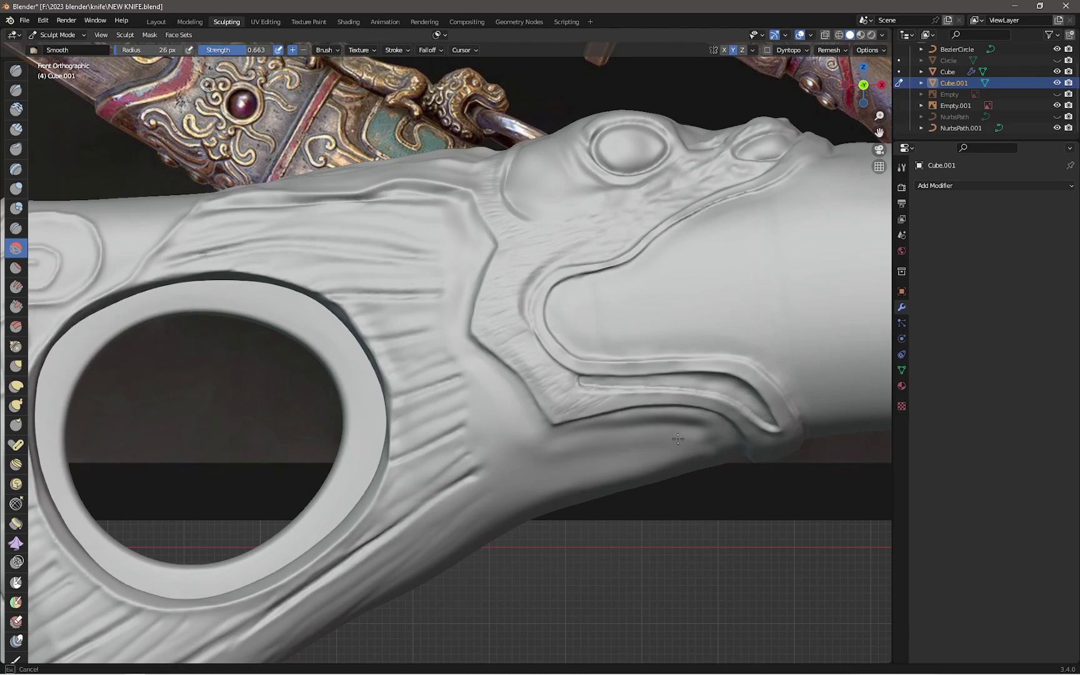
pyautogui.scroll(-5, 454, 248)
pyautogui.scroll(5, 579, 422)
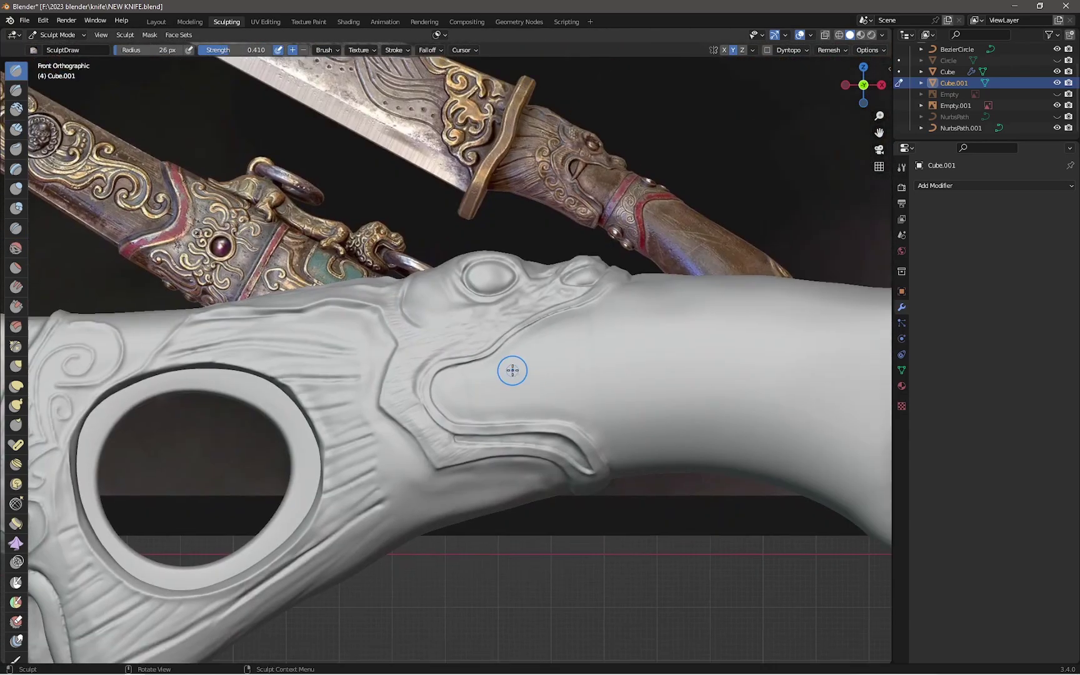
# Draw a teardrop dent inside the jaw curve, undoing the first attempt
pyautogui.press('c')
pyautogui.press('x')
pyautogui.scroll(2, 459, 344)
pyautogui.moveTo(494, 386); pyautogui.dragTo(508, 377)
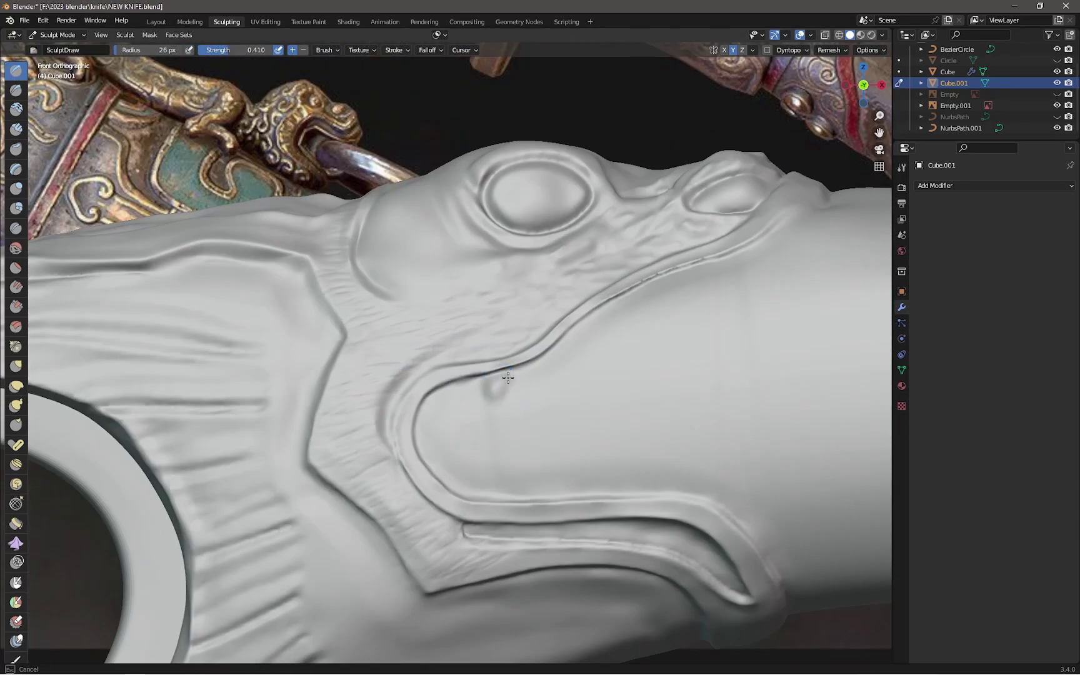
pyautogui.scroll(-2, 507, 459)
pyautogui.hotkey('ctrl', 'z')
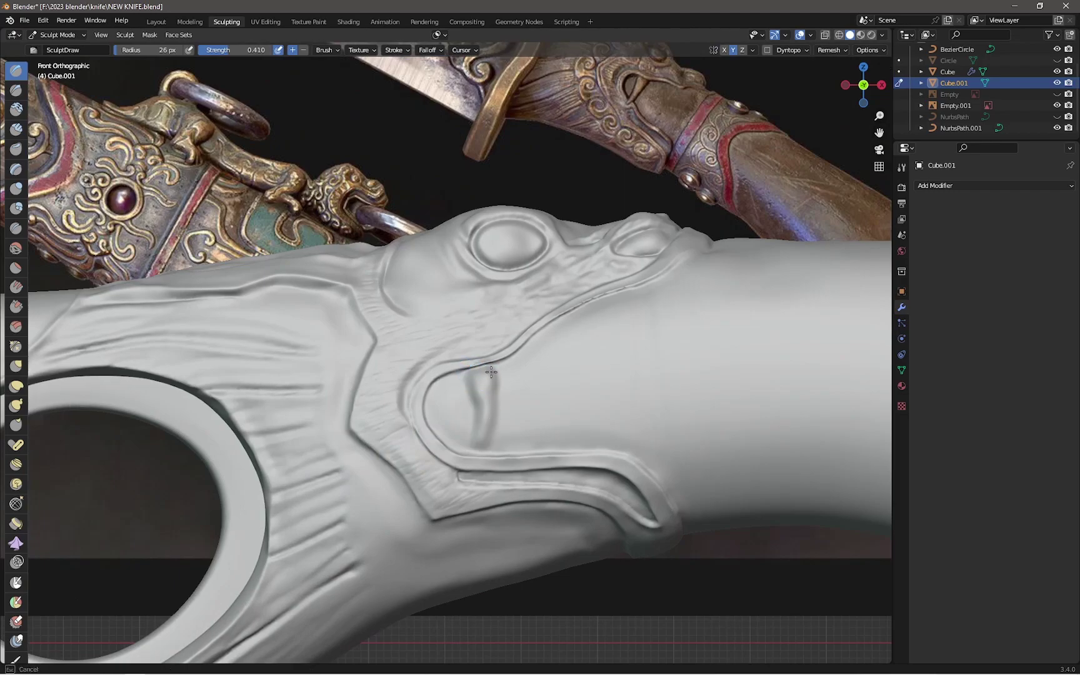
pyautogui.scroll(4, 500, 369)
pyautogui.scroll(-4, 512, 388)
pyautogui.scroll(5, 465, 424)
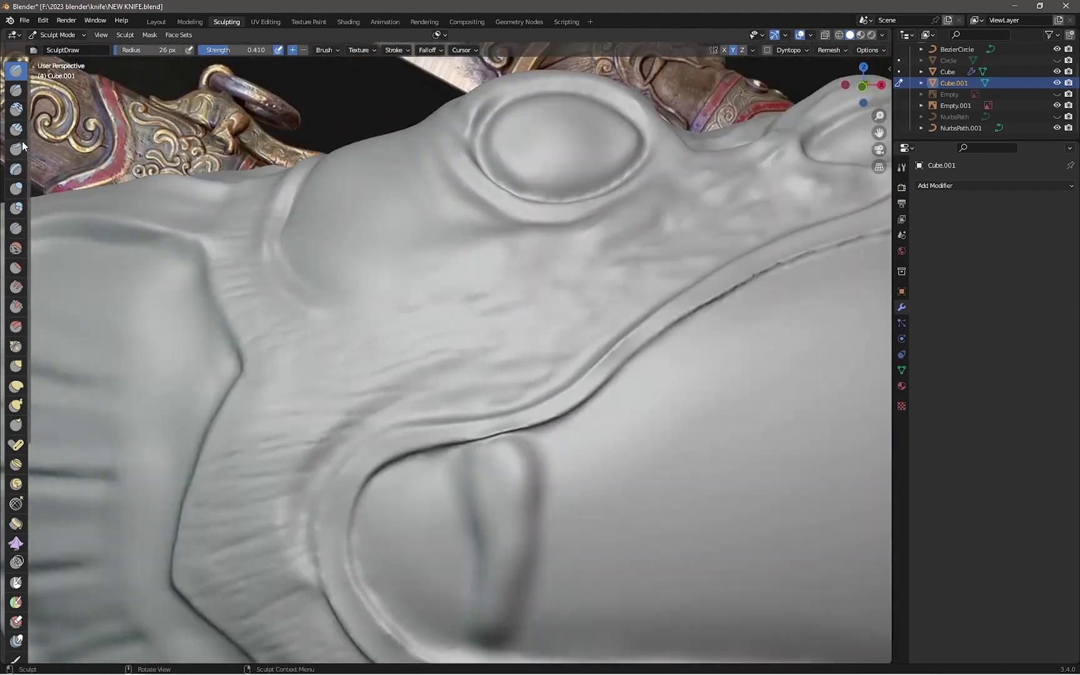
# Crease the right edge of the teardrop inside the jaw curve
pyautogui.hotkey('shift', 'c')
pyautogui.moveTo(532, 481); pyautogui.dragTo(496, 343)
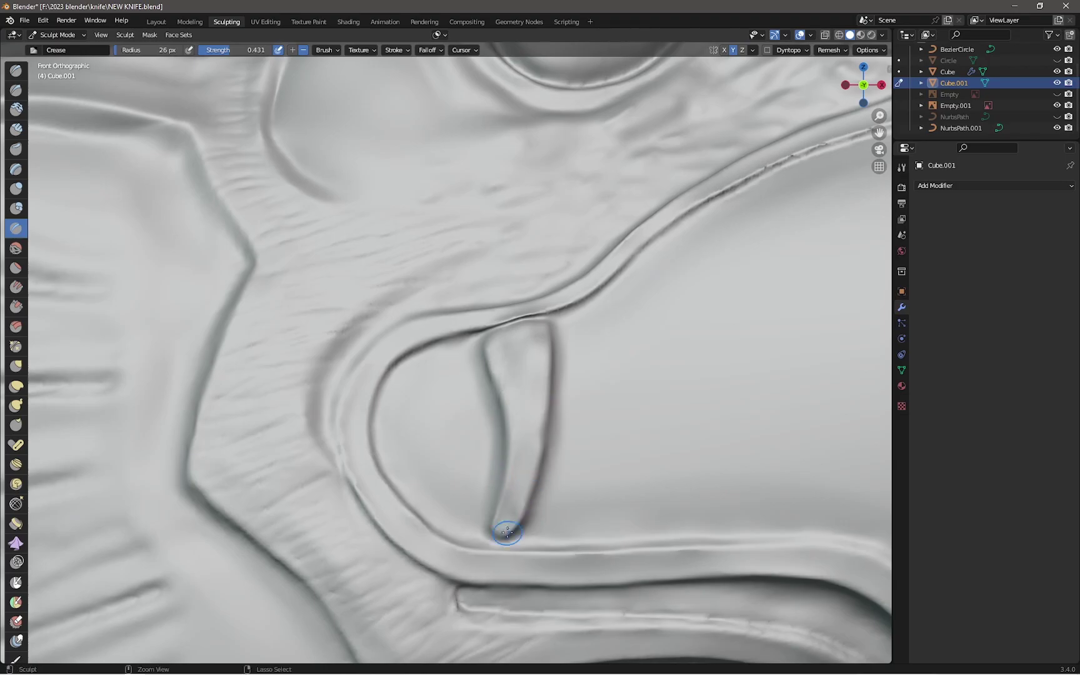
pyautogui.scroll(4, 507, 532)
pyautogui.scroll(-6, 640, 461)
pyautogui.scroll(3, 563, 407)
pyautogui.scroll(-1, 505, 380)
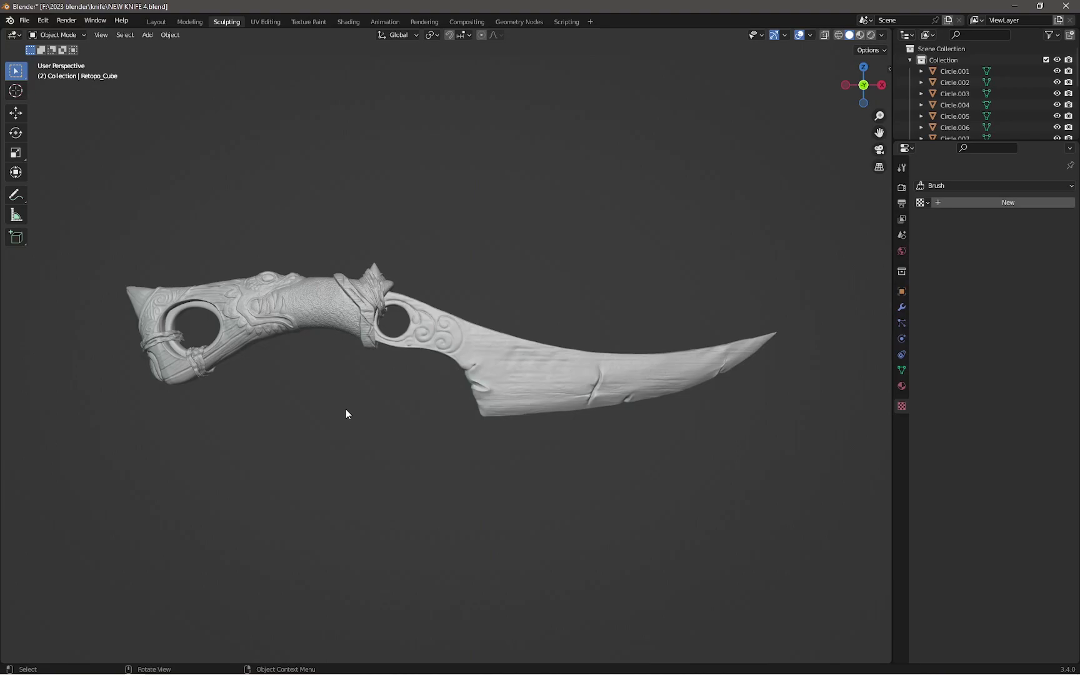
# Orbit, pan and zoom around the knife to inspect the dragon-head handle, collar and ring end
pyautogui.moveTo(346, 413); pyautogui.dragTo(317, 391, button='middle')
pyautogui.moveTo(380, 389)
pyautogui.mouseDown(button='middle')
pyautogui.moveTo(423, 425)
pyautogui.moveTo(489, 422)
pyautogui.moveTo(455, 458)
pyautogui.mouseUp(button='middle')
pyautogui.scroll(5, 596, 493)
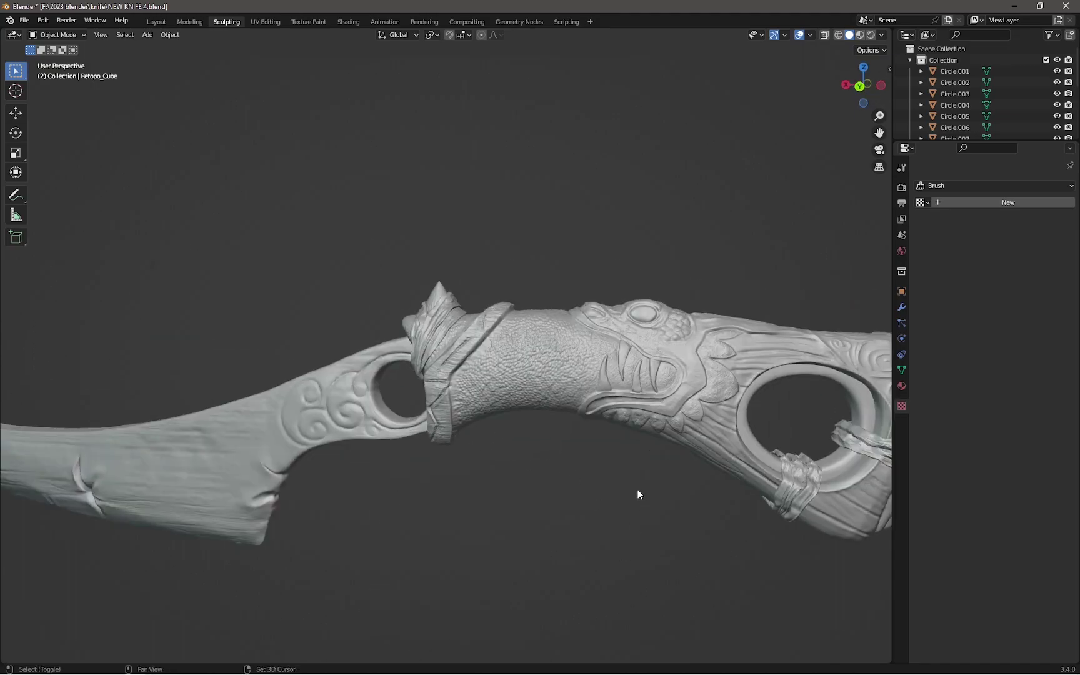
pyautogui.moveTo(638, 490)
pyautogui.keyDown('shift'); pyautogui.mouseDown(button='middle')
pyautogui.moveTo(495, 462)
pyautogui.moveTo(486, 474)
pyautogui.moveTo(523, 506)
pyautogui.moveTo(581, 510)
pyautogui.moveTo(662, 492)
pyautogui.mouseUp(button='middle'); pyautogui.keyUp('shift')
pyautogui.moveTo(439, 424)
pyautogui.mouseDown(button='middle')
pyautogui.moveTo(424, 349)
pyautogui.moveTo(451, 497)
pyautogui.moveTo(518, 463)
pyautogui.moveTo(501, 436)
pyautogui.moveTo(507, 398)
pyautogui.moveTo(432, 442)
pyautogui.moveTo(390, 448)
pyautogui.mouseUp(button='middle')
pyautogui.scroll(-3, 390, 448)
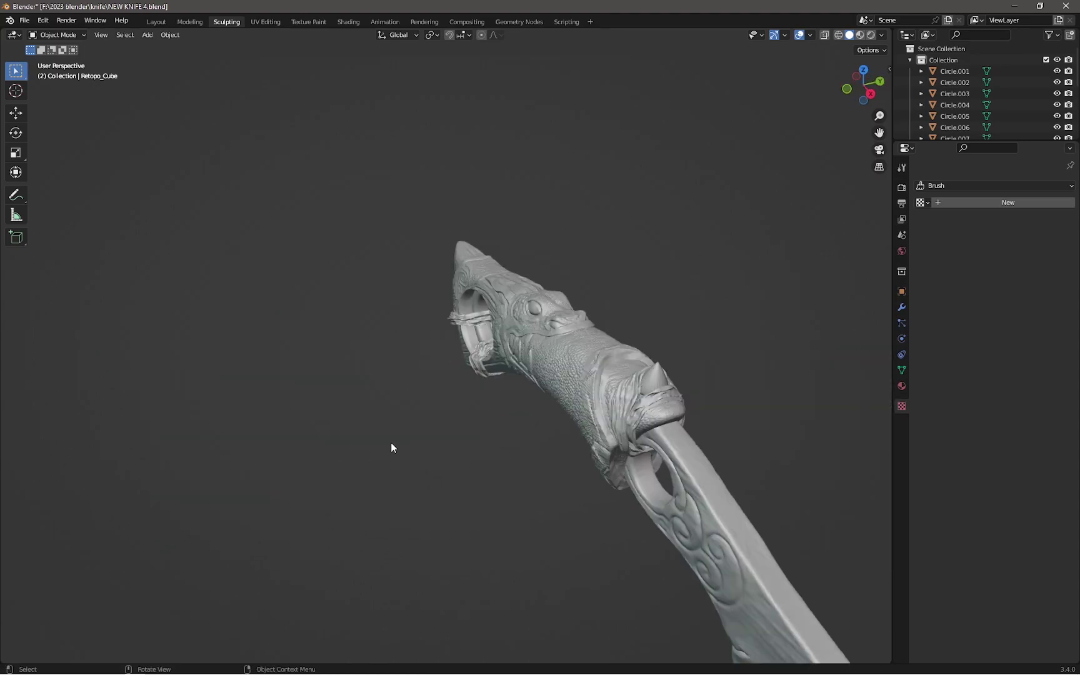